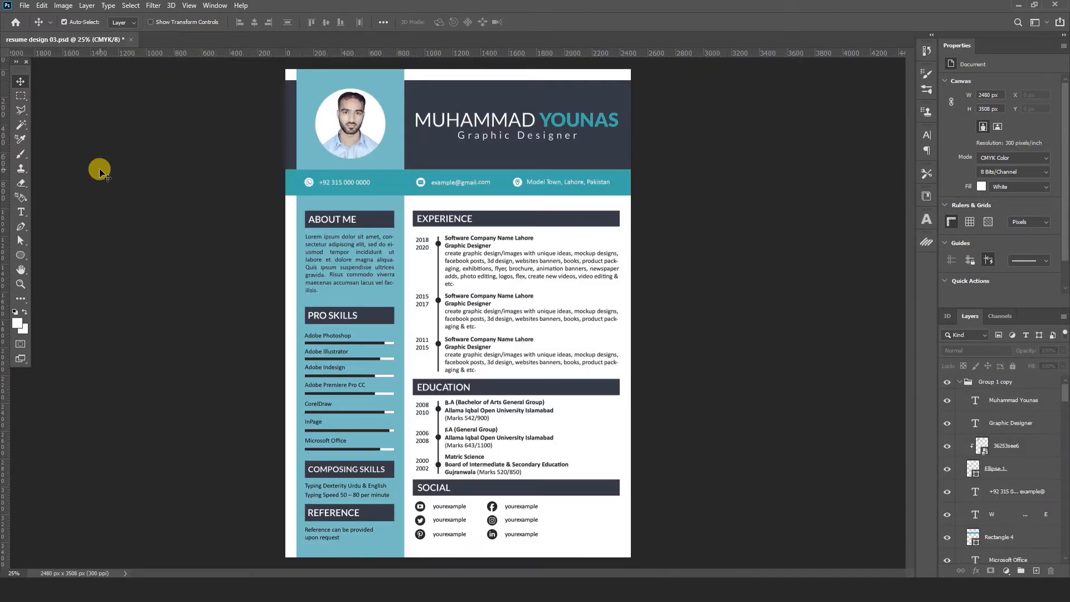
- Create a new A4 print document in inches, CMYK Color mode, at 300 ppi
click(24, 5)
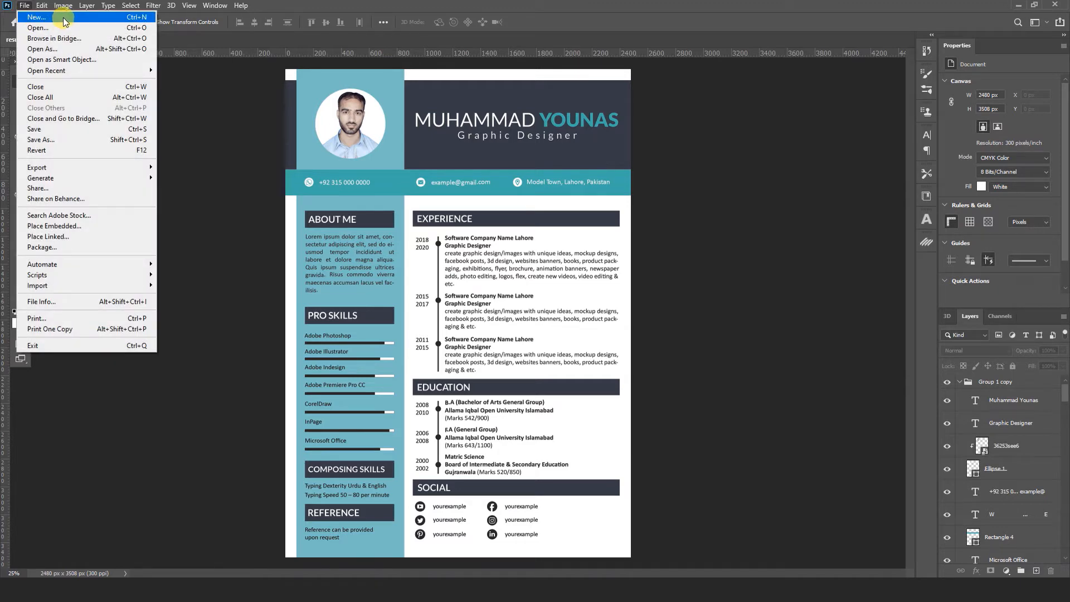
click(62, 18)
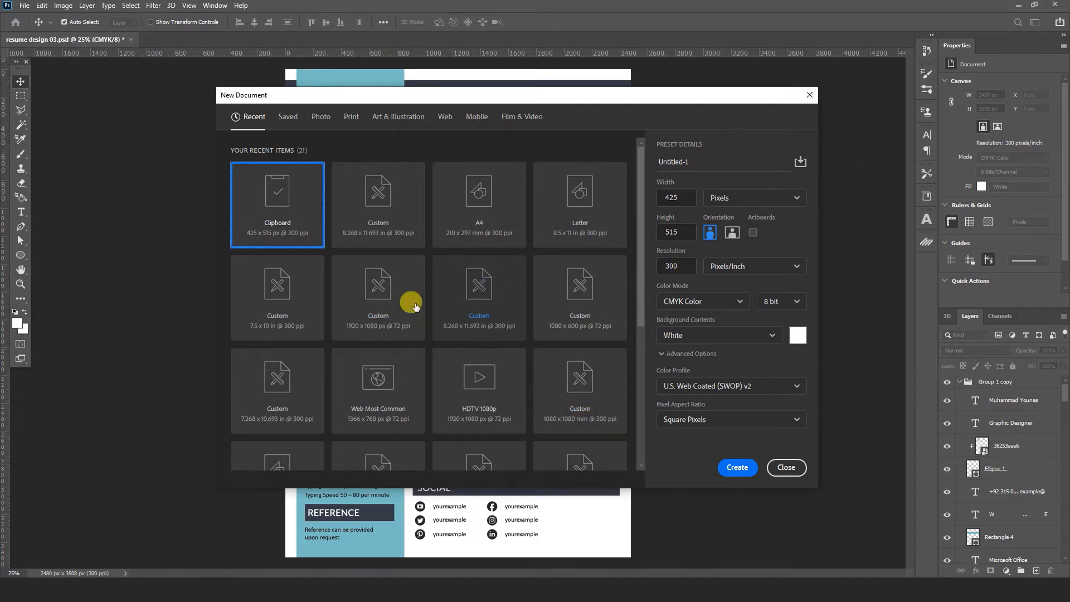
click(350, 120)
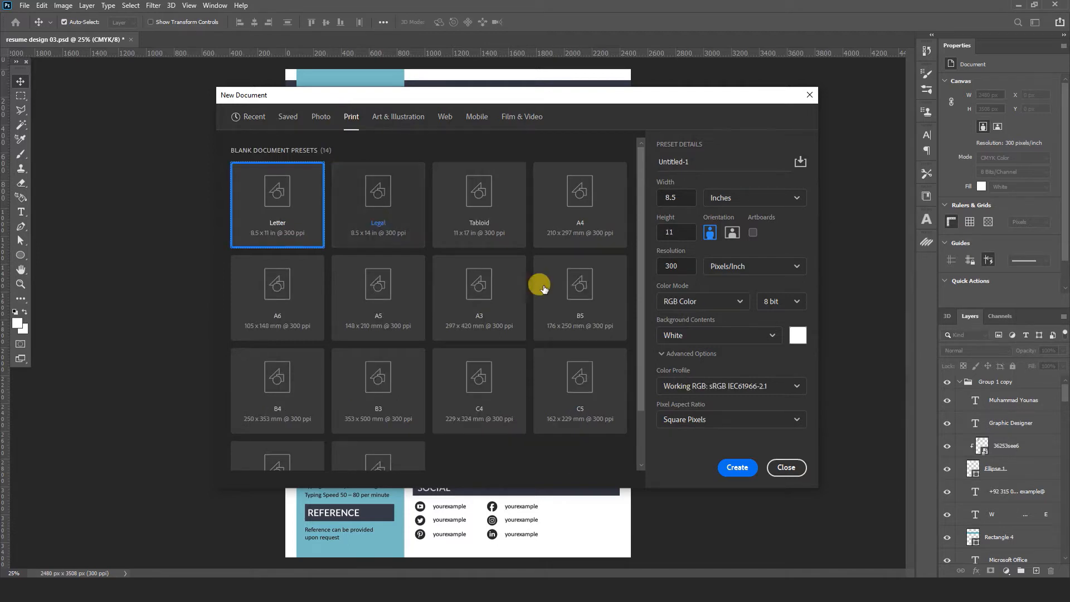
click(583, 210)
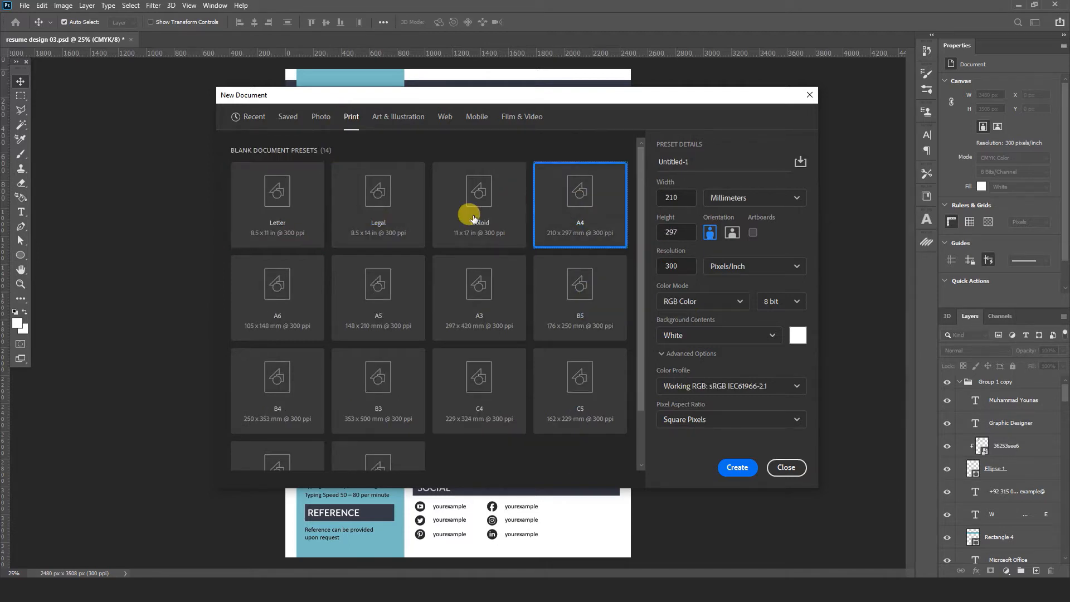
click(771, 204)
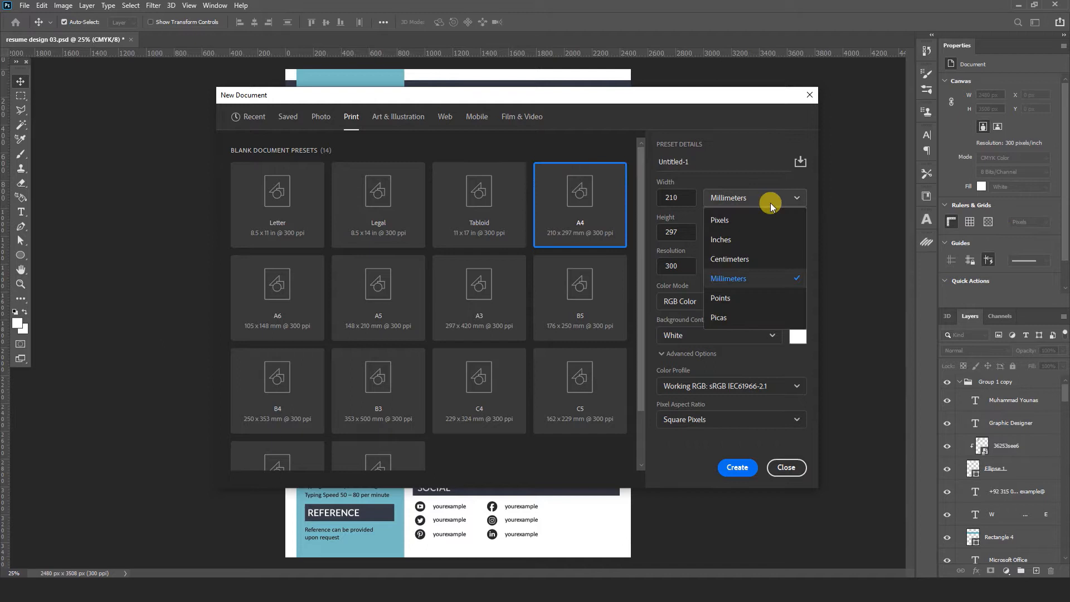
click(727, 244)
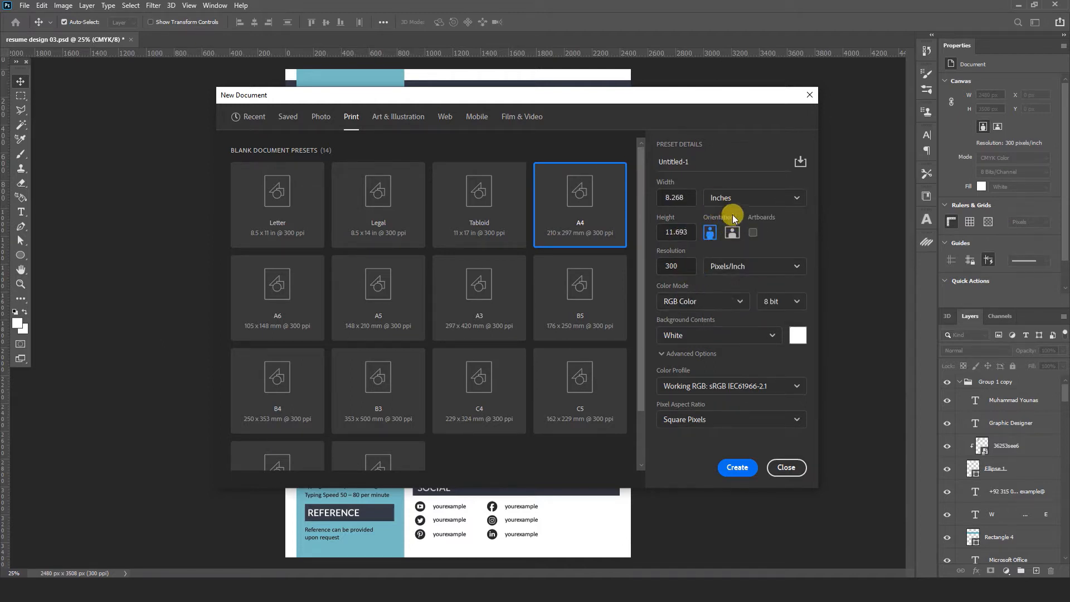
click(731, 304)
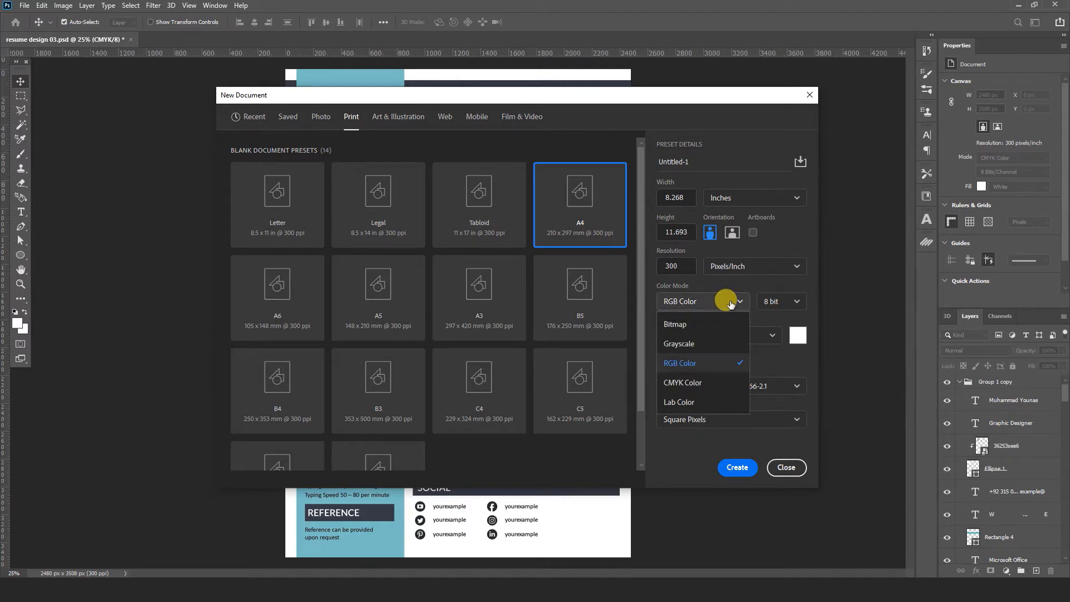
click(683, 384)
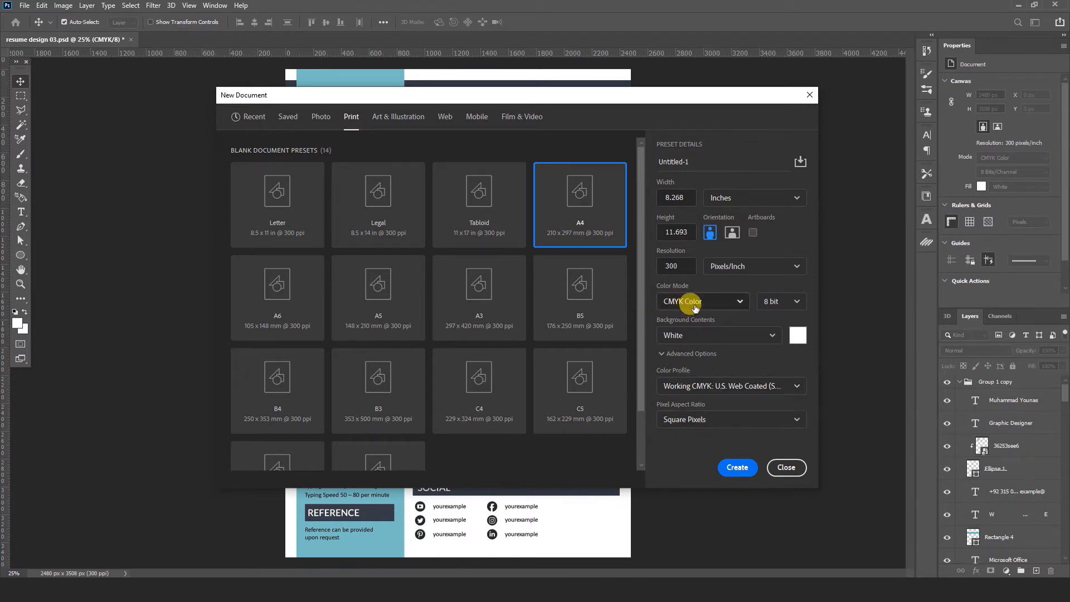
click(738, 468)
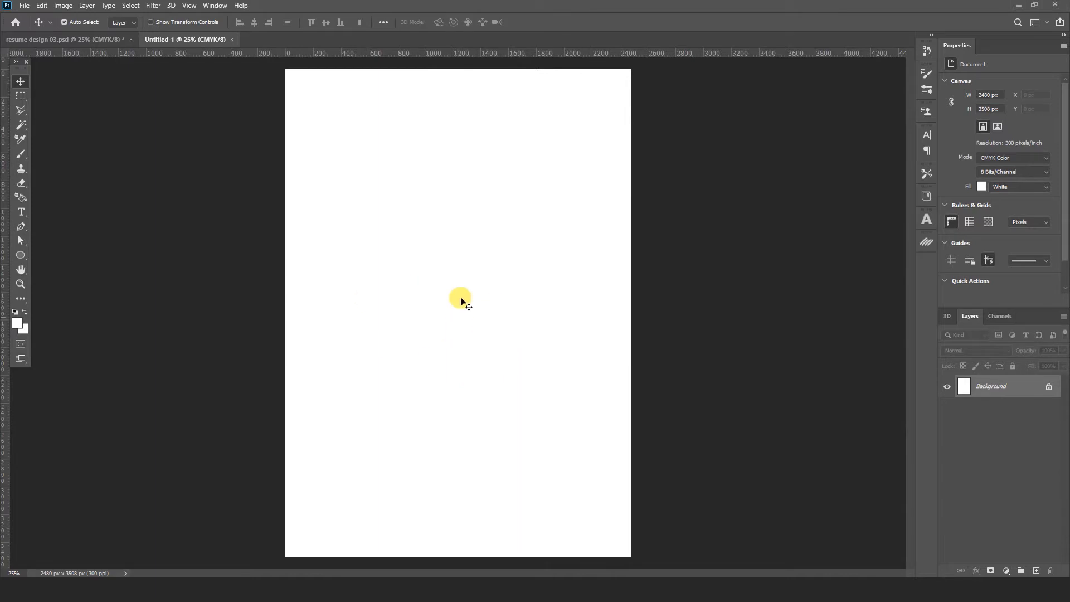
- Add a guide layout of 3 columns and 3 rows with 80 px margins on all sides
click(190, 7)
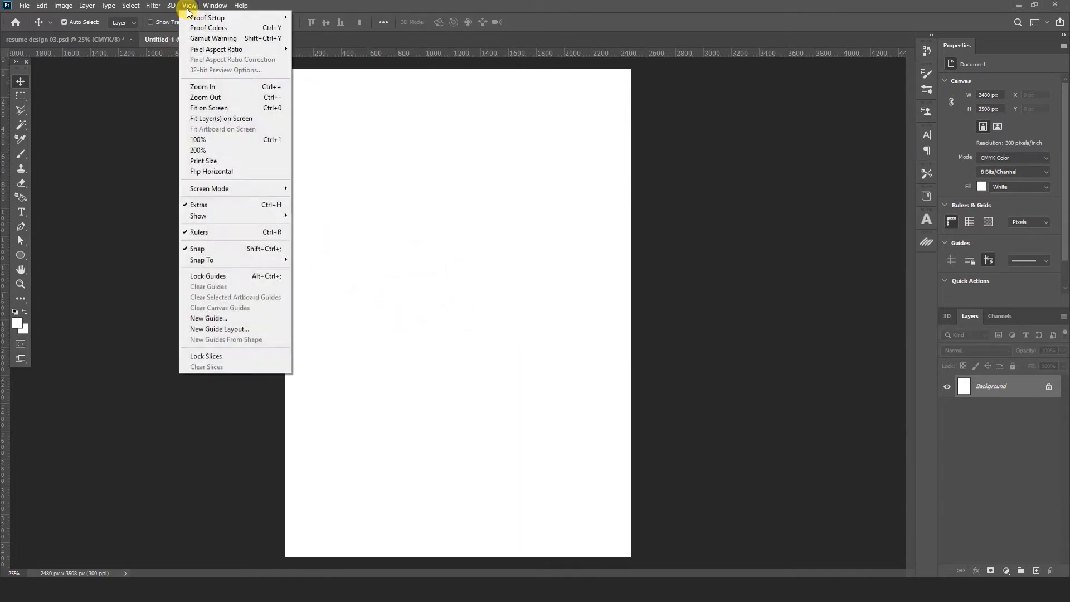
click(215, 330)
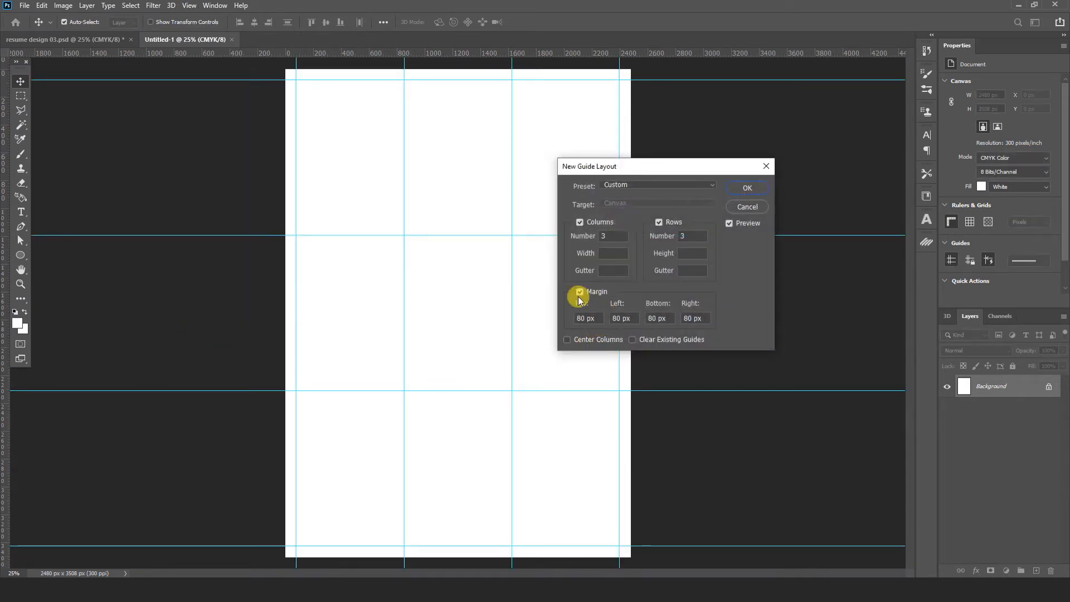
click(588, 315)
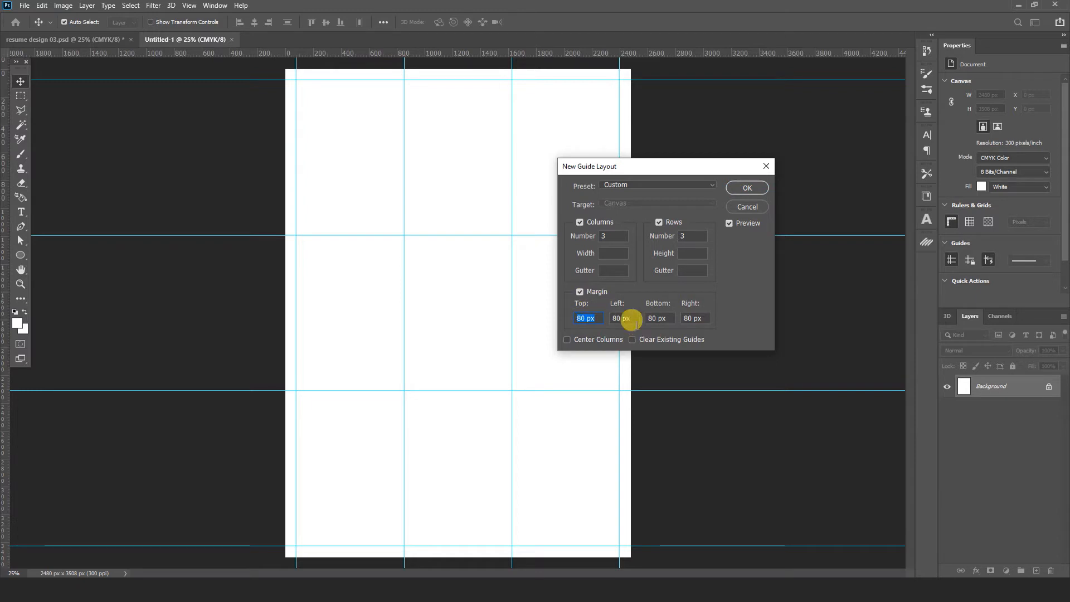
click(743, 189)
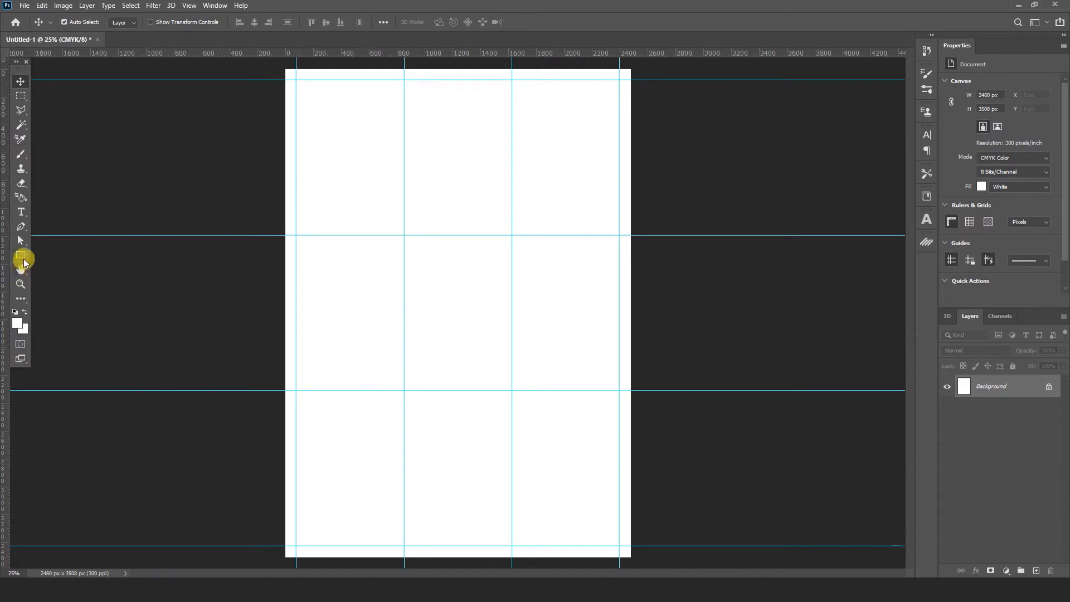
- Draw a full-height rectangle down the page's left column
click(22, 257)
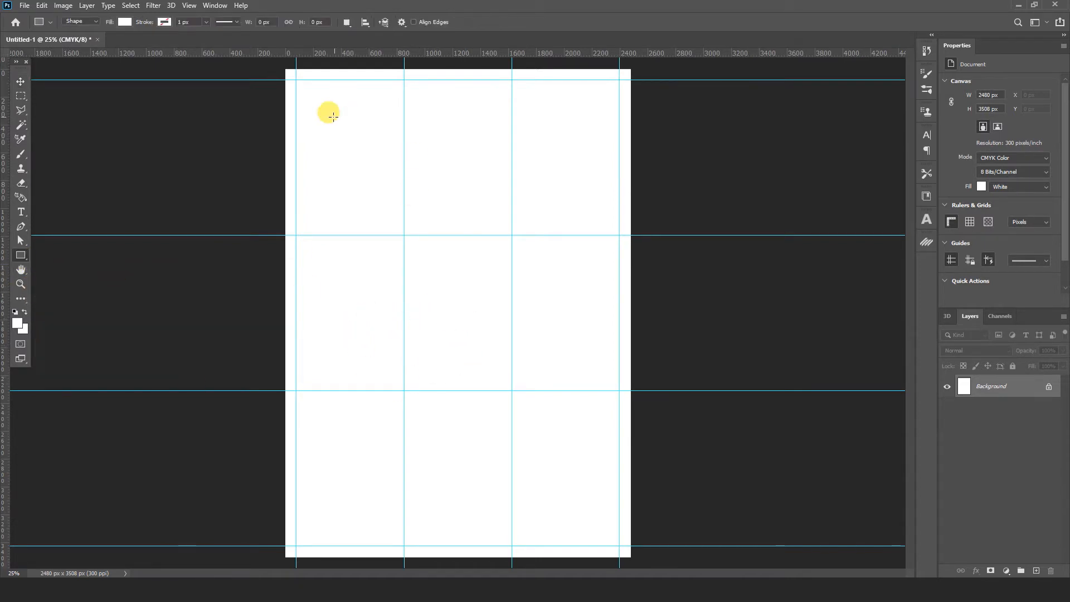
drag(296, 67, 404, 557)
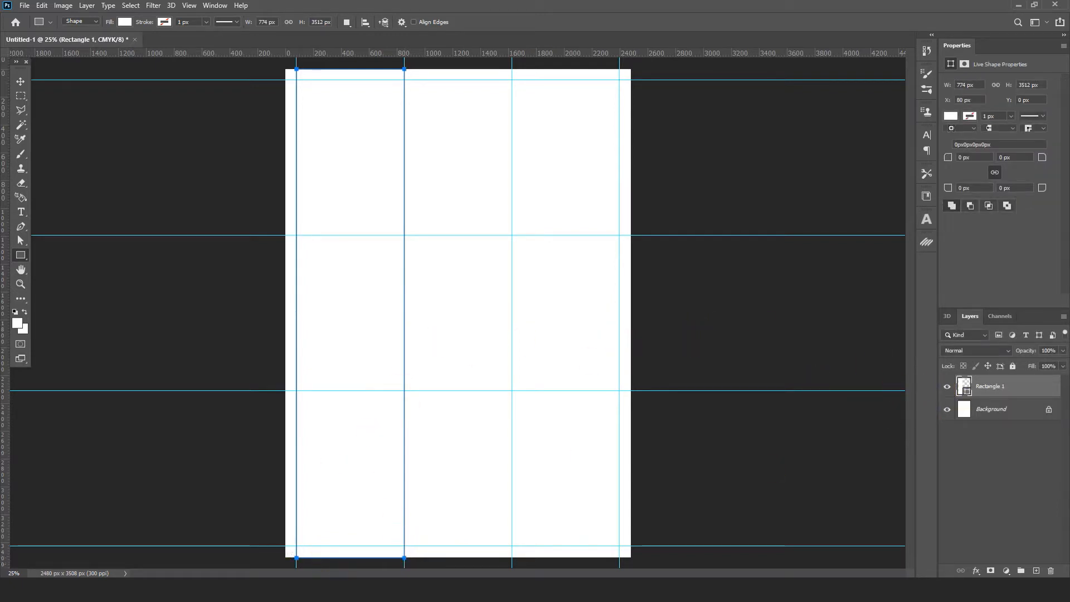
mouse_move(369, 591)
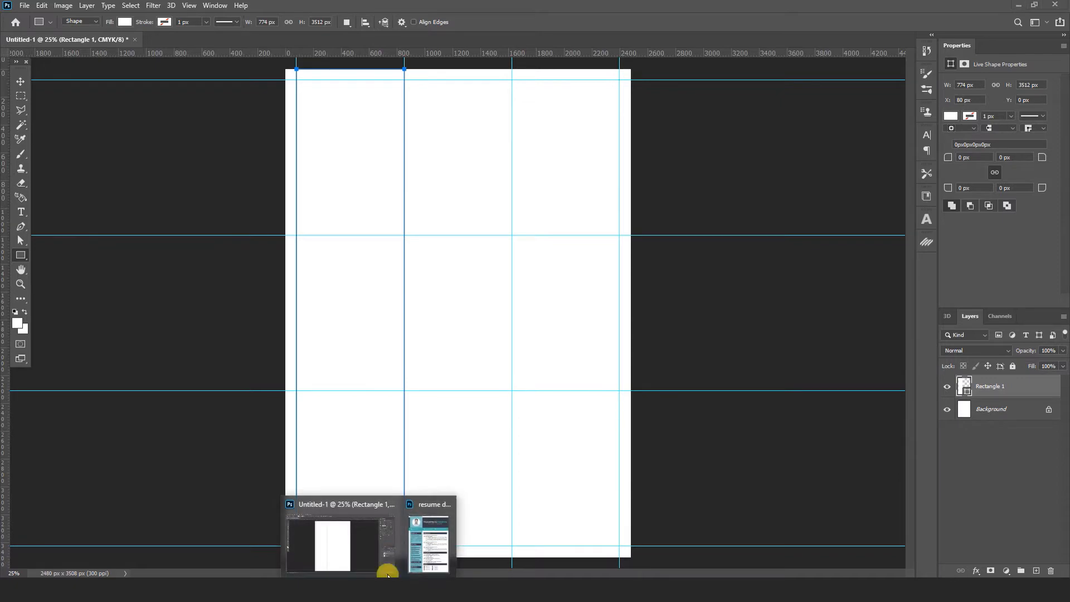
click(419, 529)
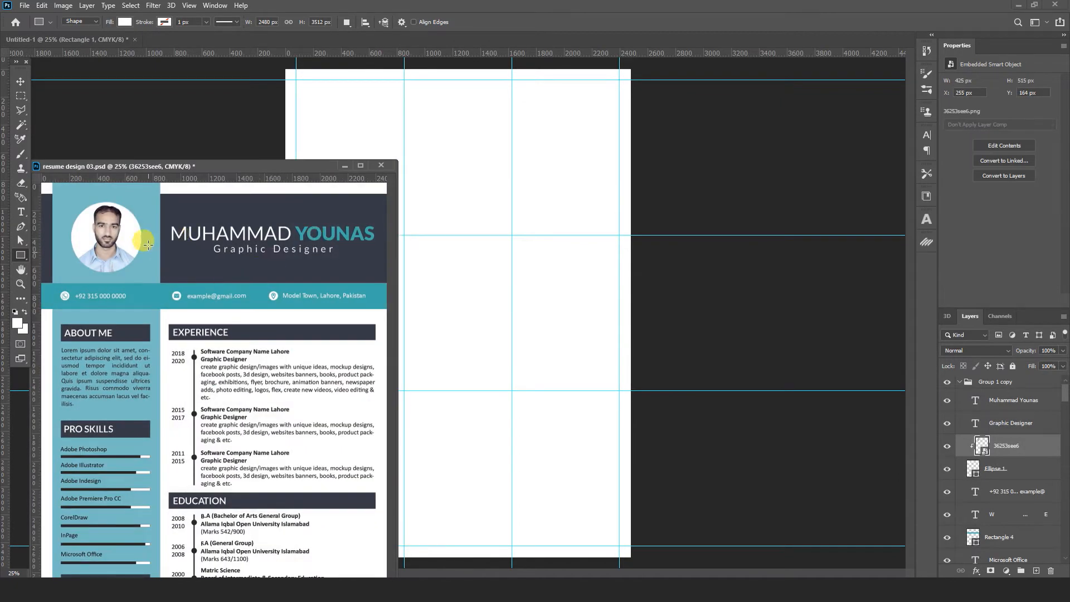
click(19, 84)
- Fill Rectangle 1 with the reference resume sidebar's light teal, #7dc3c5
click(342, 102)
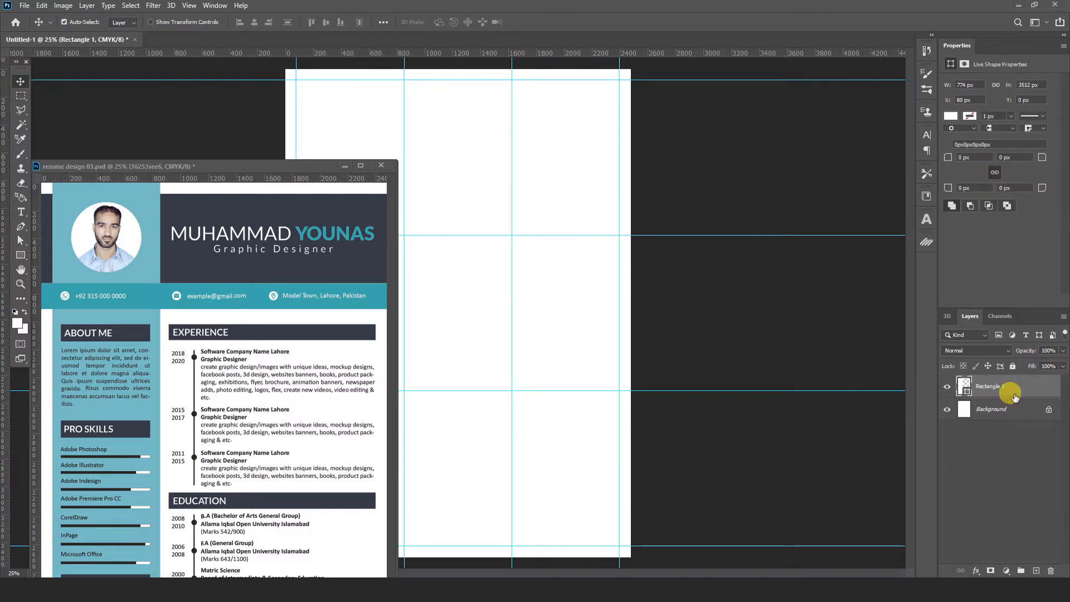
double_click(962, 383)
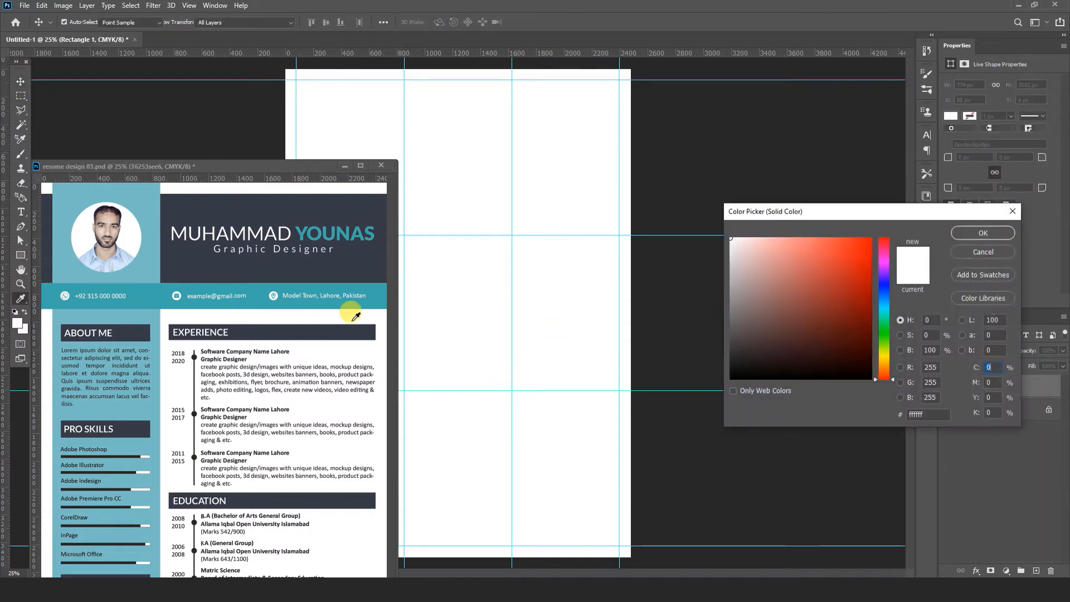
click(152, 202)
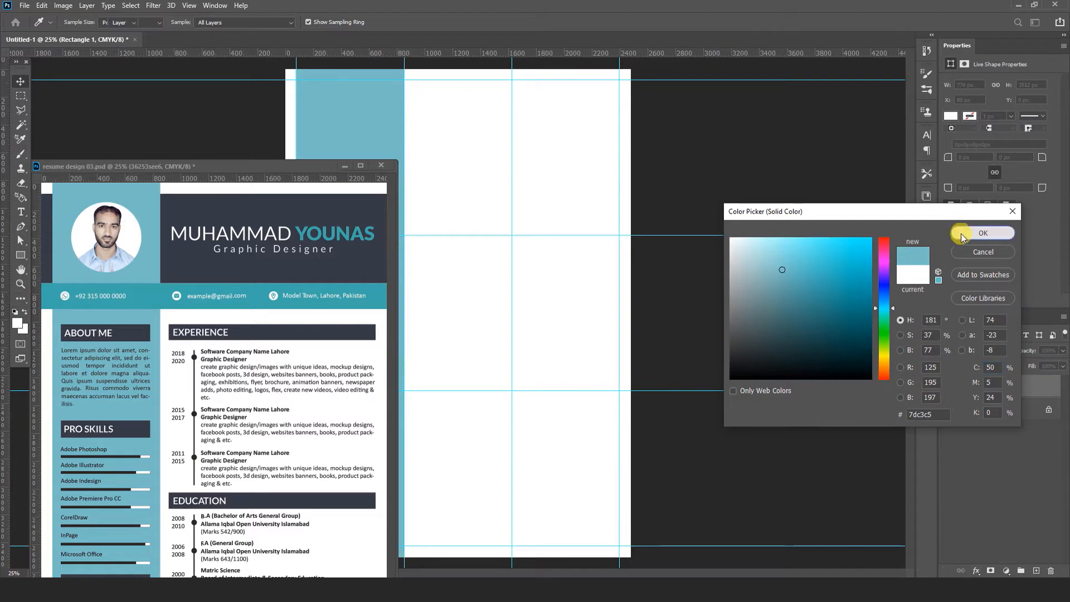
click(961, 233)
click(344, 168)
click(115, 289)
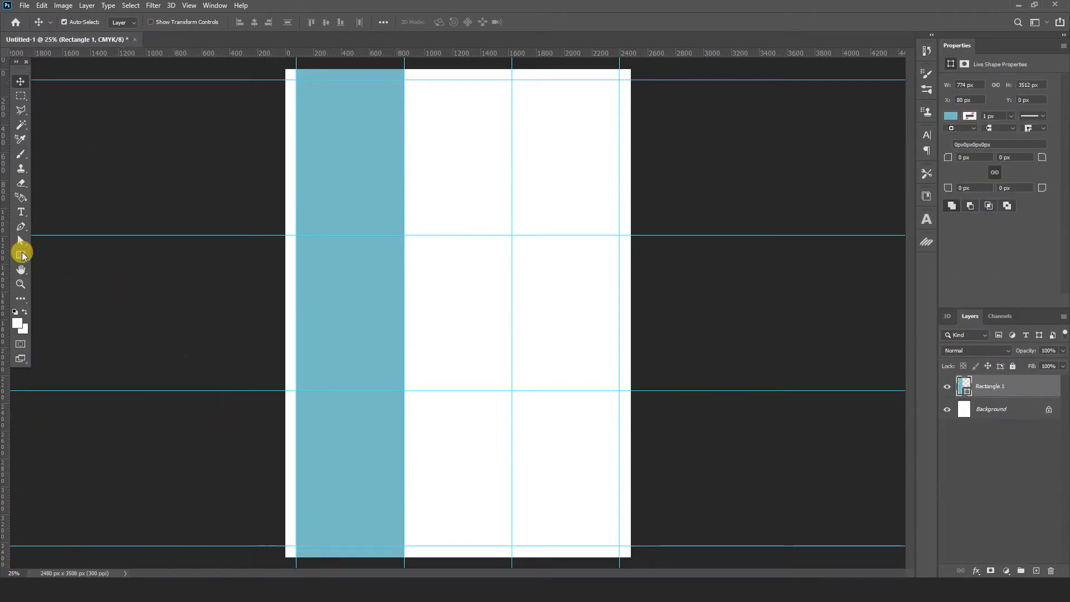
click(20, 254)
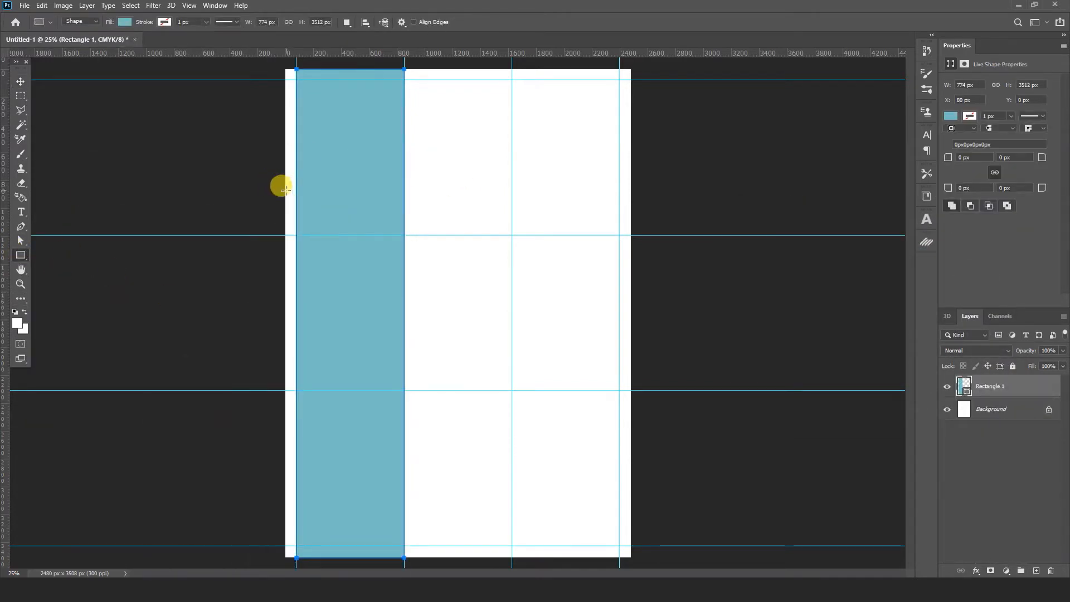
- Draw a full-width 2484 × 200 px band across the upper page
drag(284, 189, 625, 212)
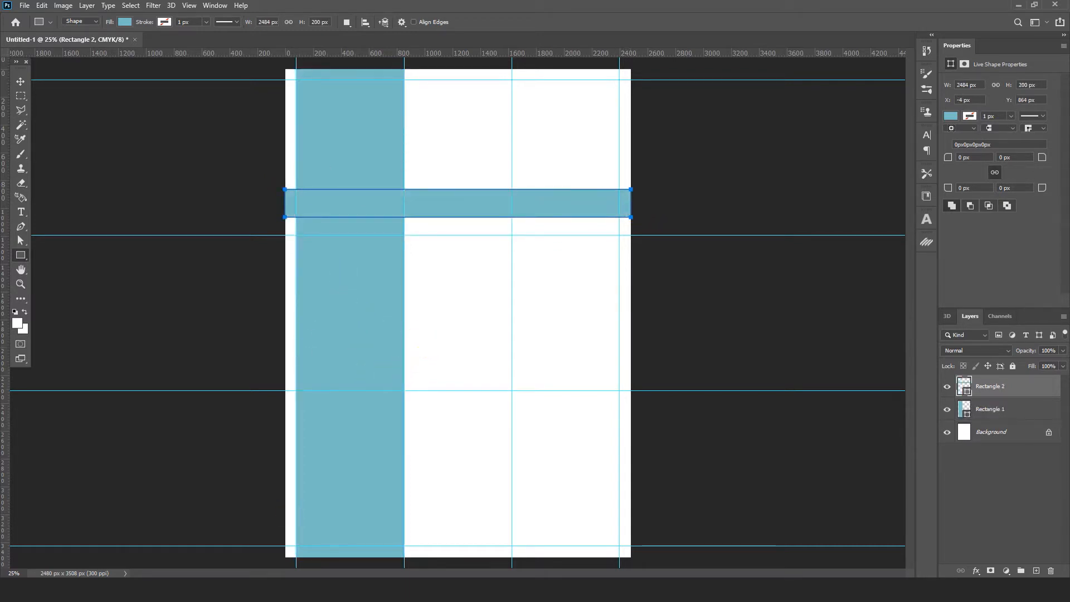
click(368, 590)
click(349, 536)
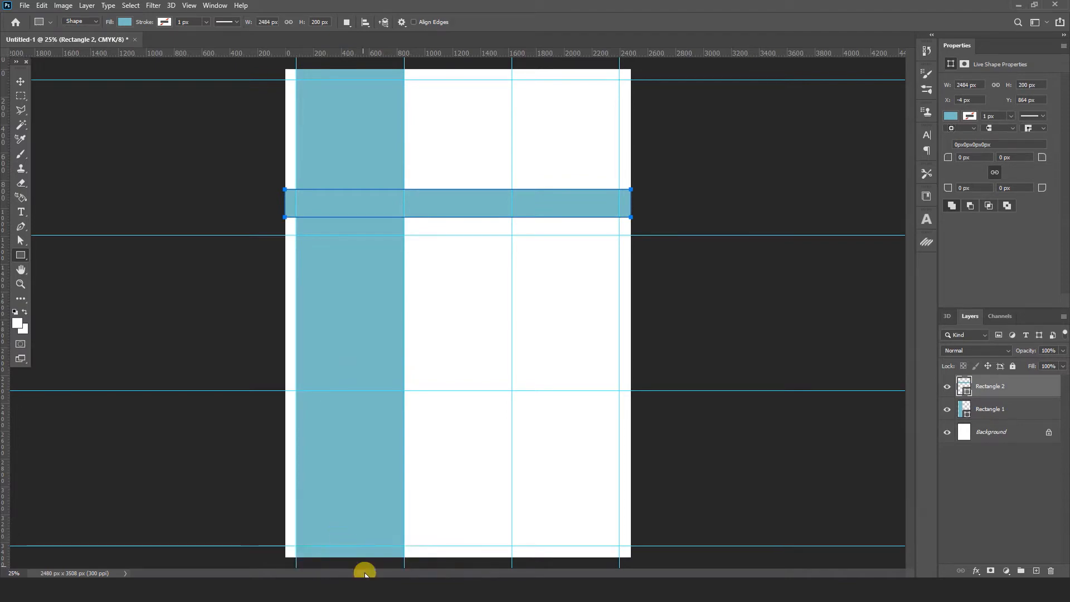
click(368, 589)
click(430, 539)
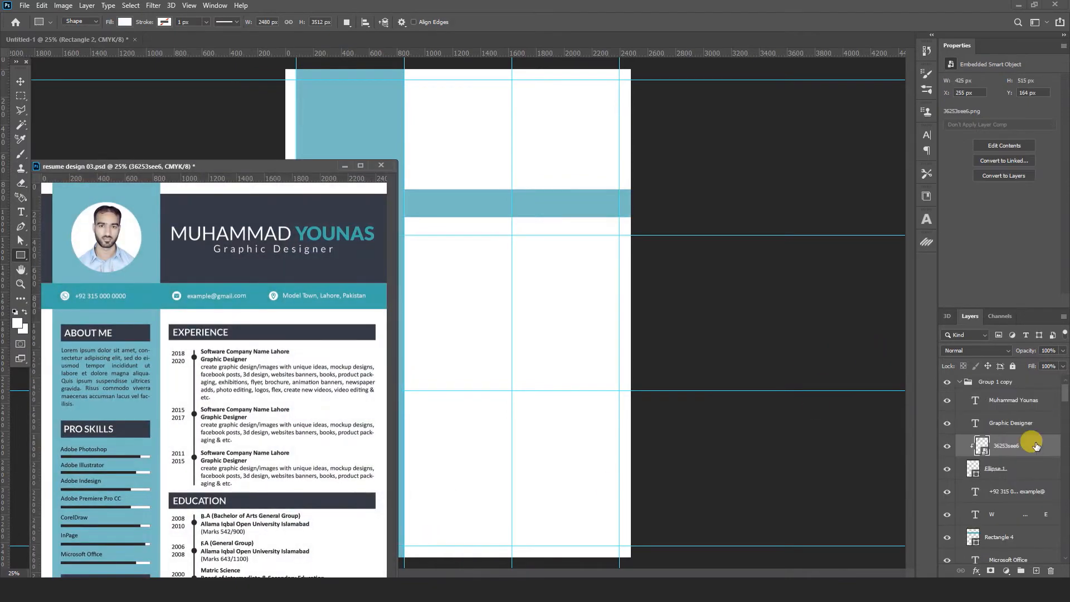
click(18, 83)
click(545, 215)
- Fill Rectangle 2 with the reference contact bar's teal, #46b4a9
click(968, 390)
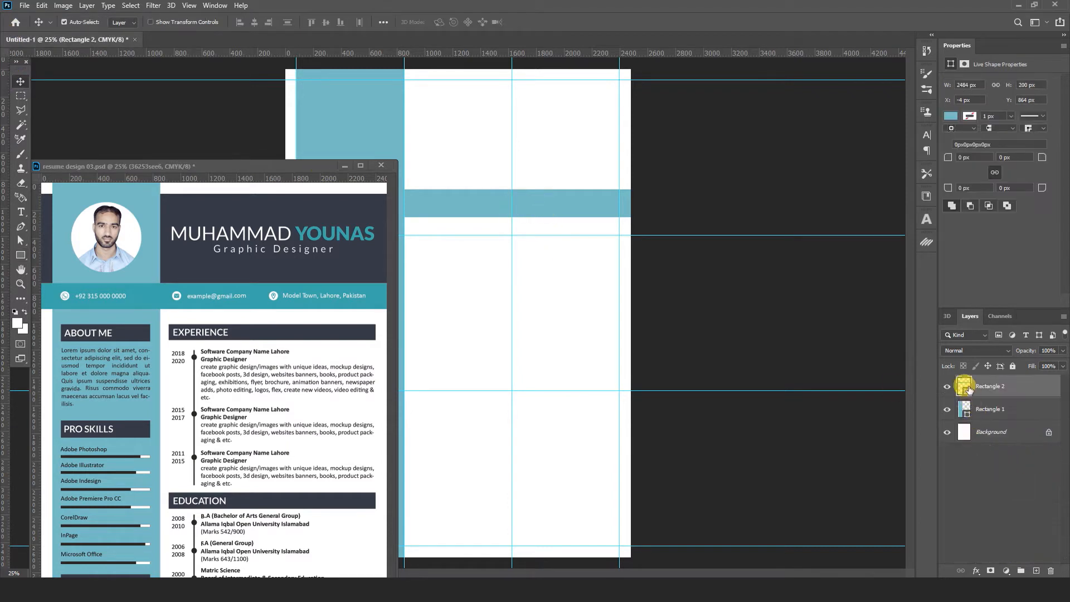
double_click(966, 389)
click(377, 287)
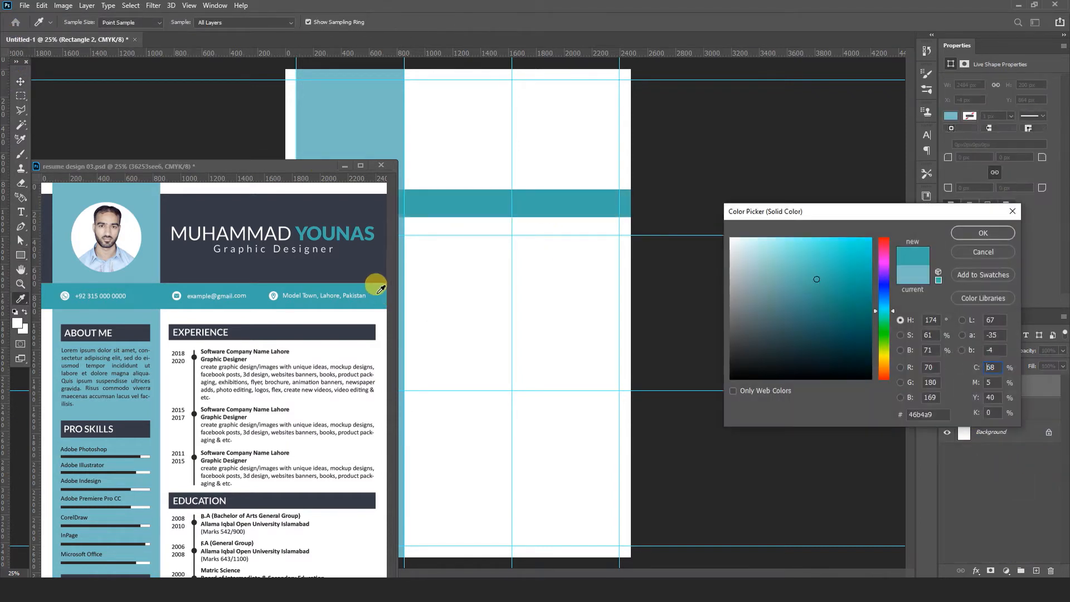
click(965, 239)
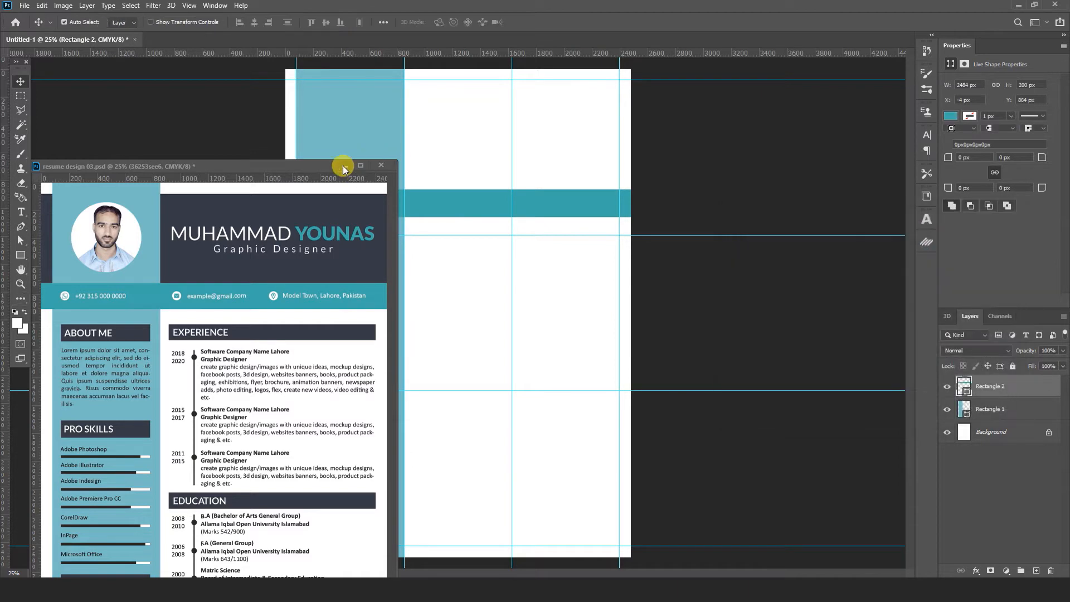
click(345, 166)
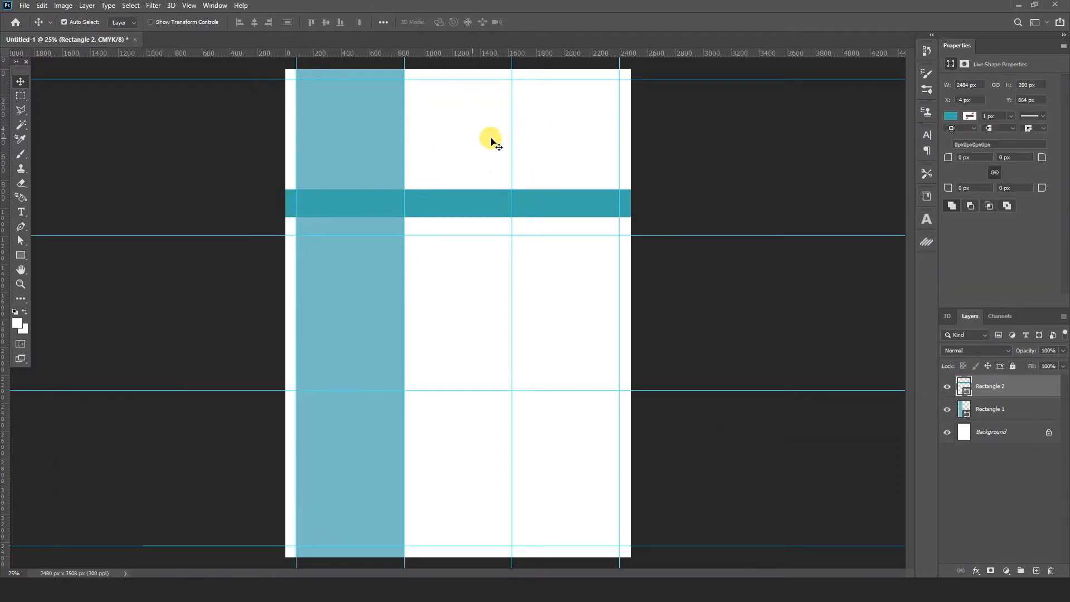
click(20, 255)
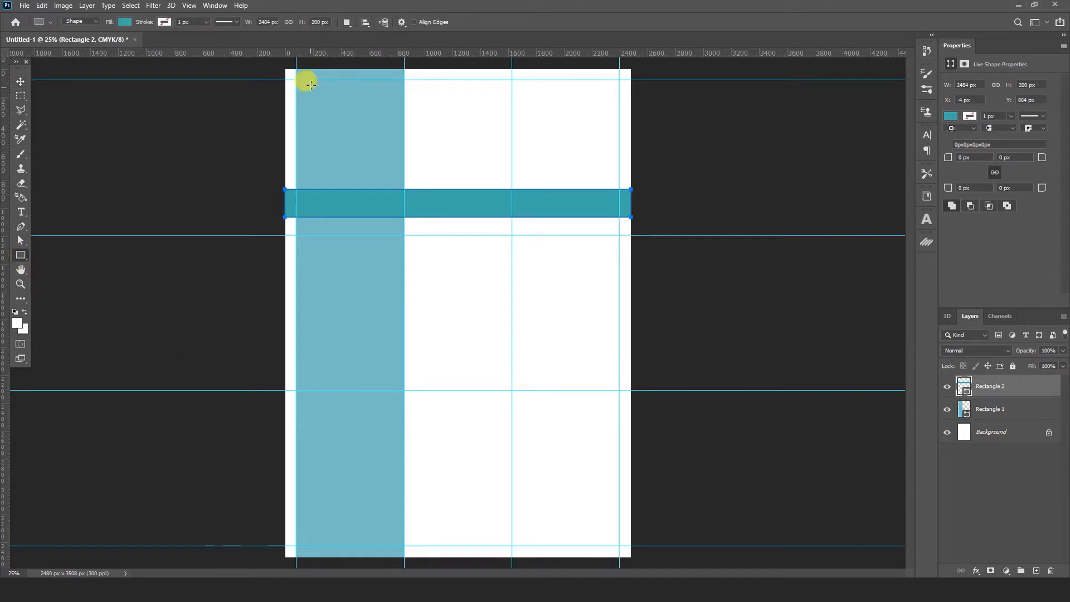
- Draw a full-width header block at the top, filled with the reference's dark navy #363b46
drag(285, 79, 636, 182)
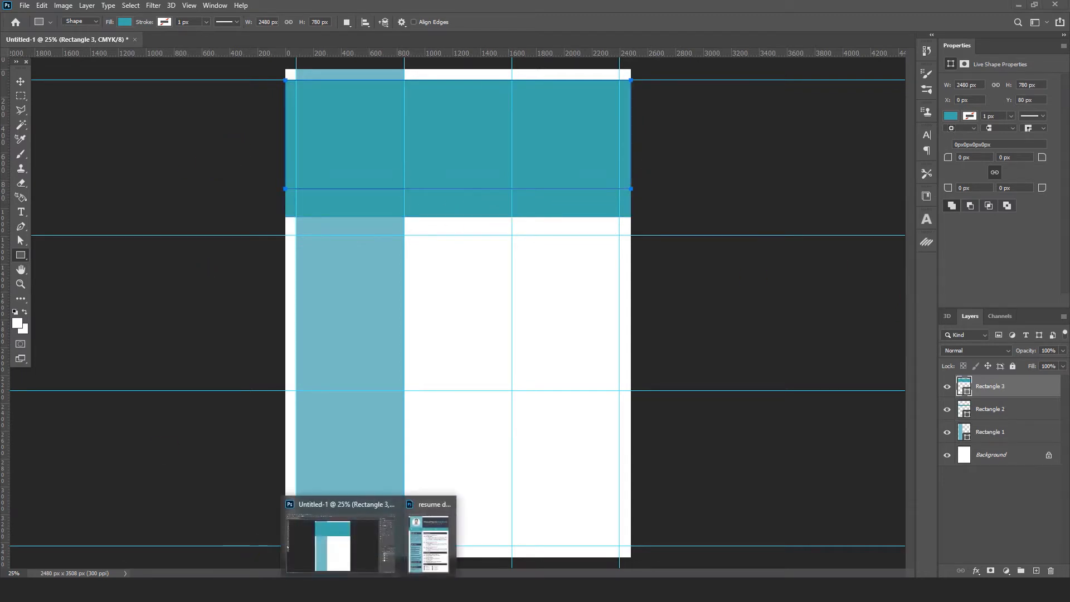
click(413, 538)
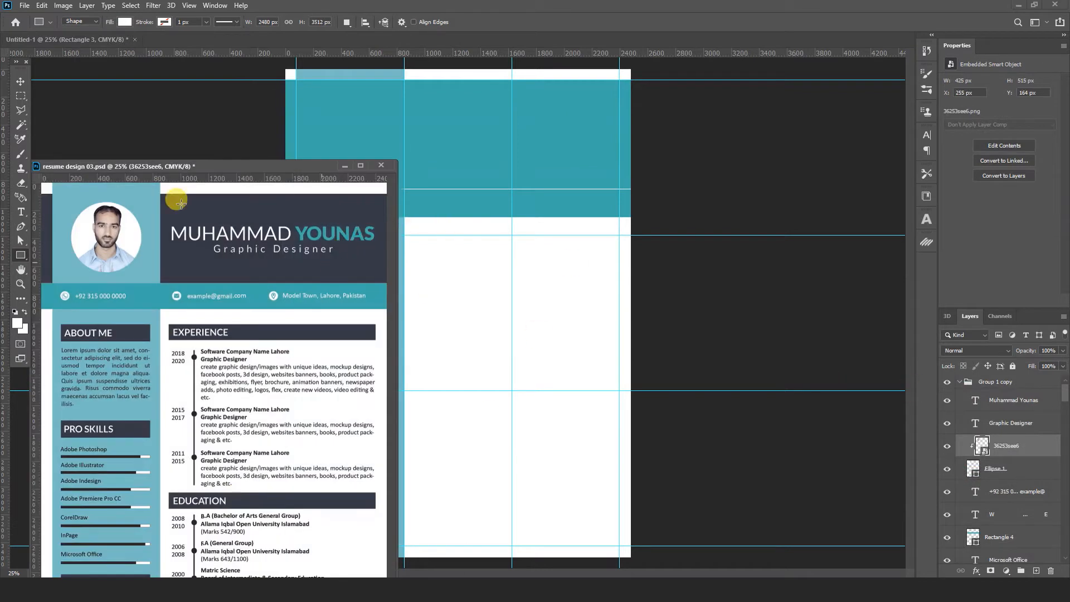
click(20, 81)
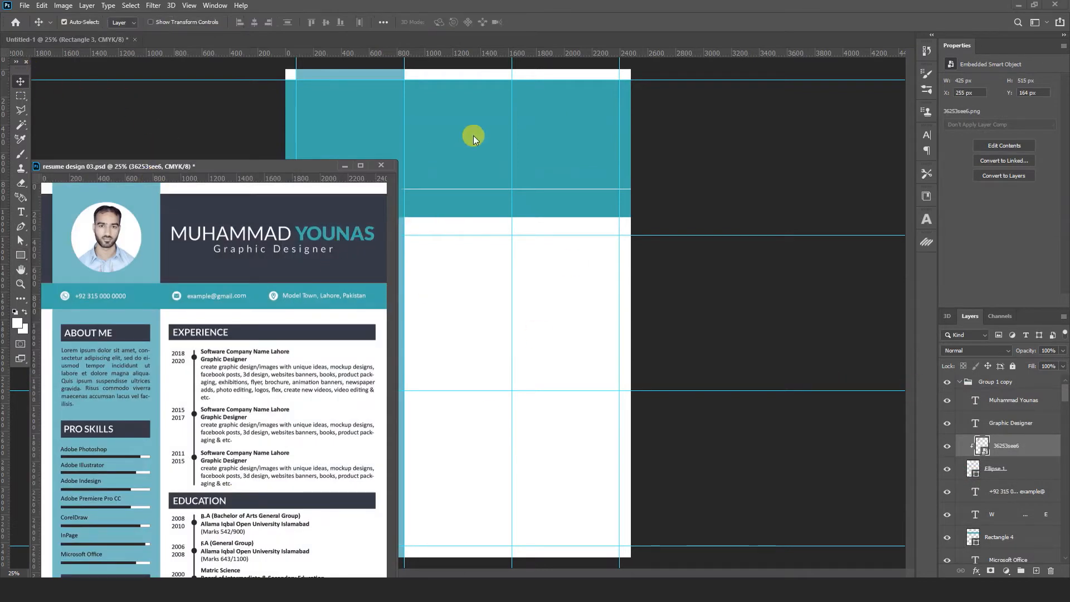
click(564, 135)
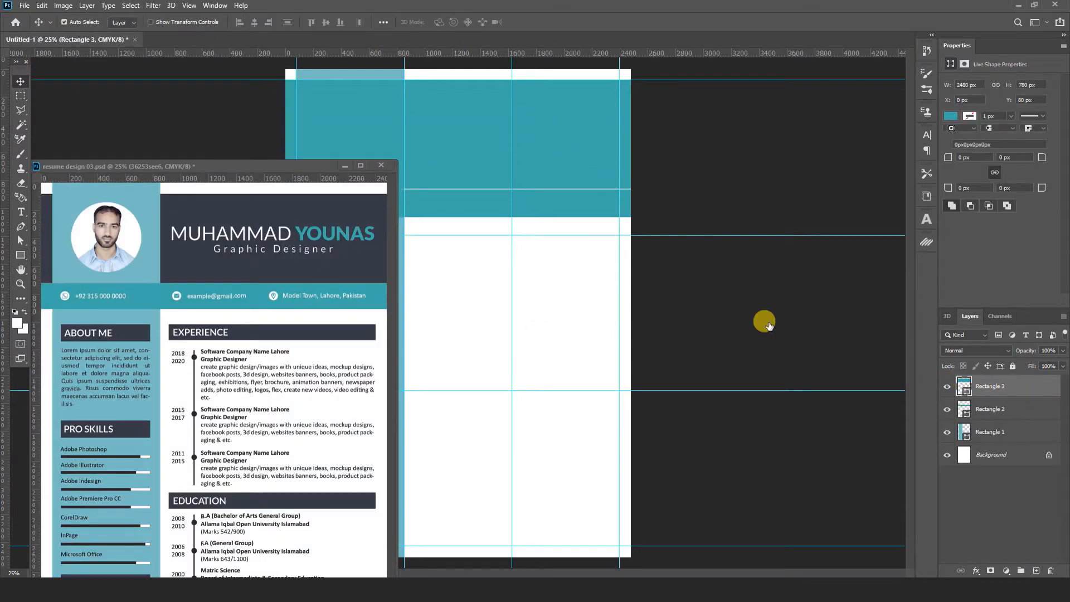
double_click(965, 386)
click(308, 204)
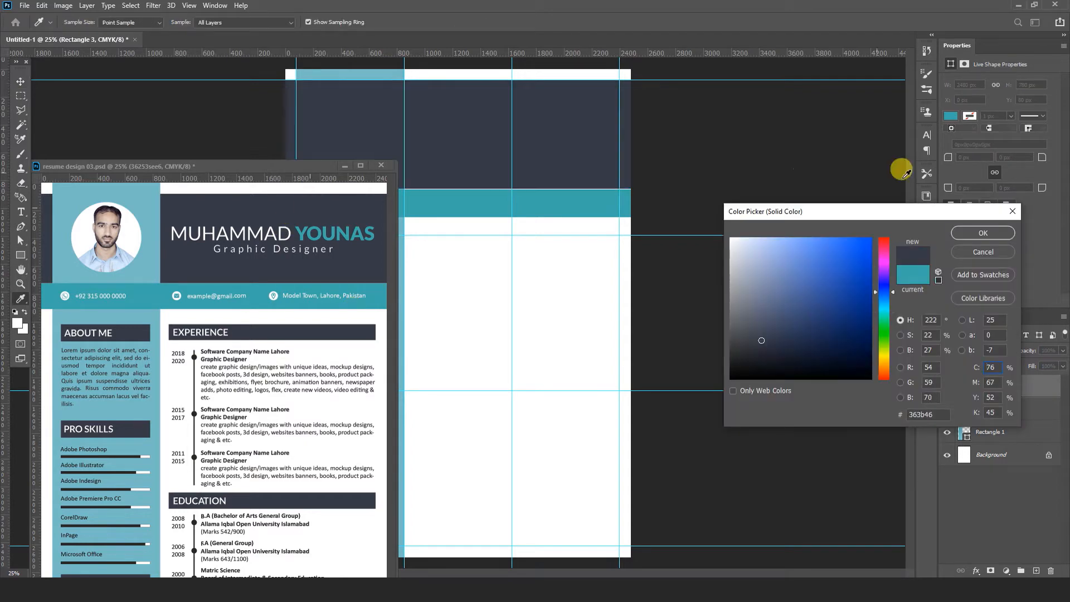
click(975, 233)
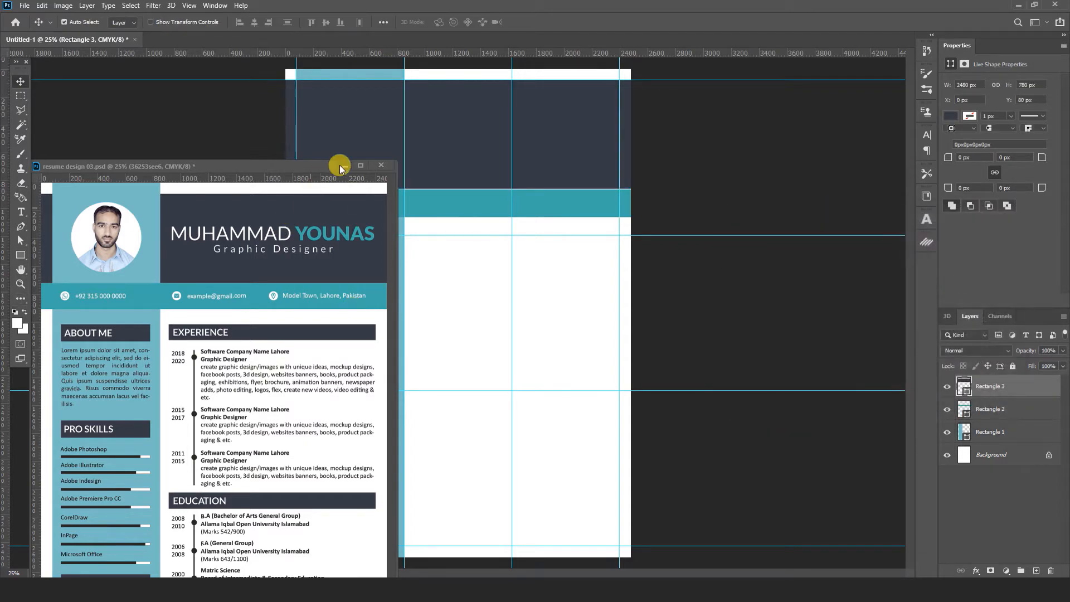
click(341, 166)
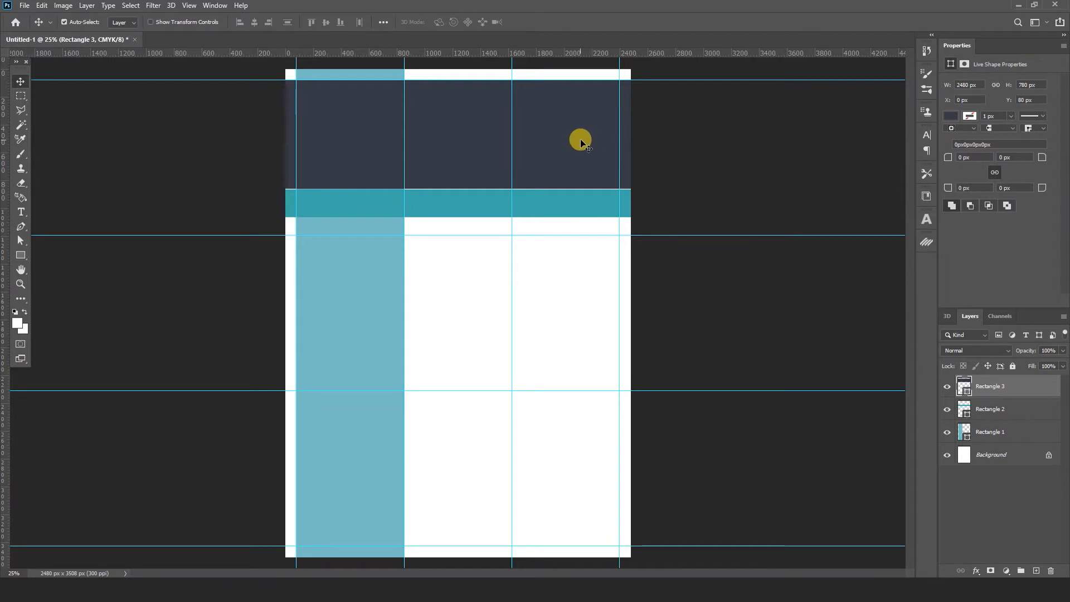
- Transform the navy header block and stack its layer beneath the light-blue column
key(ctrl+t)
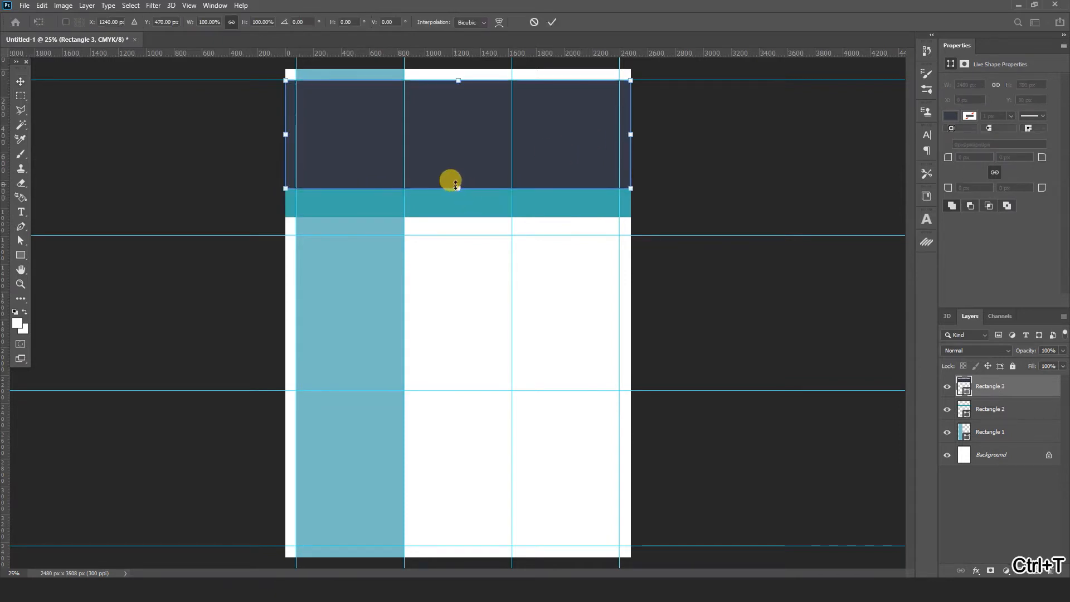
click(552, 22)
click(572, 216)
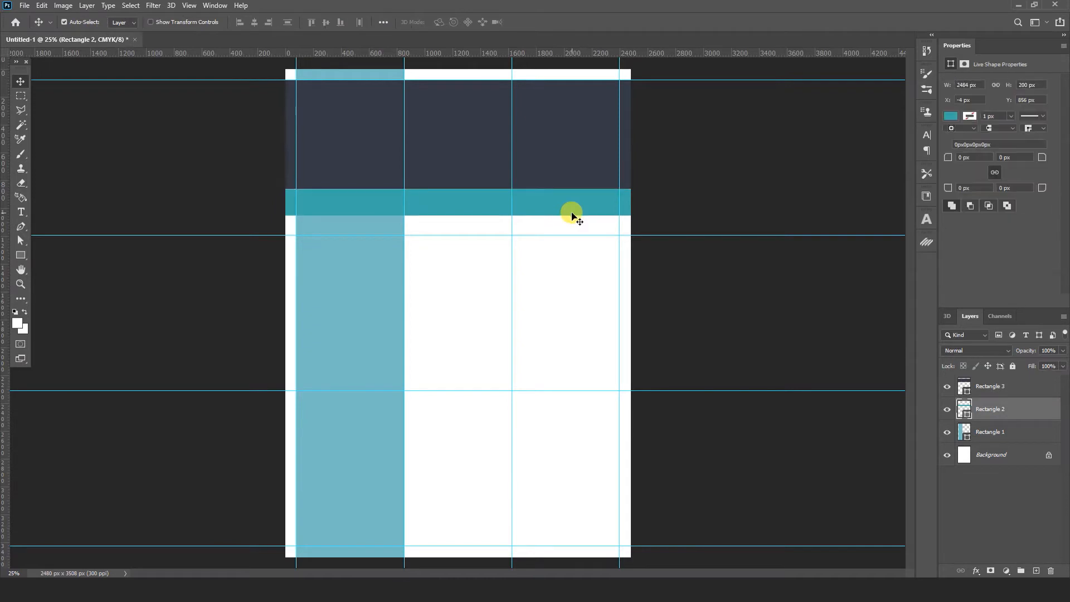
click(572, 169)
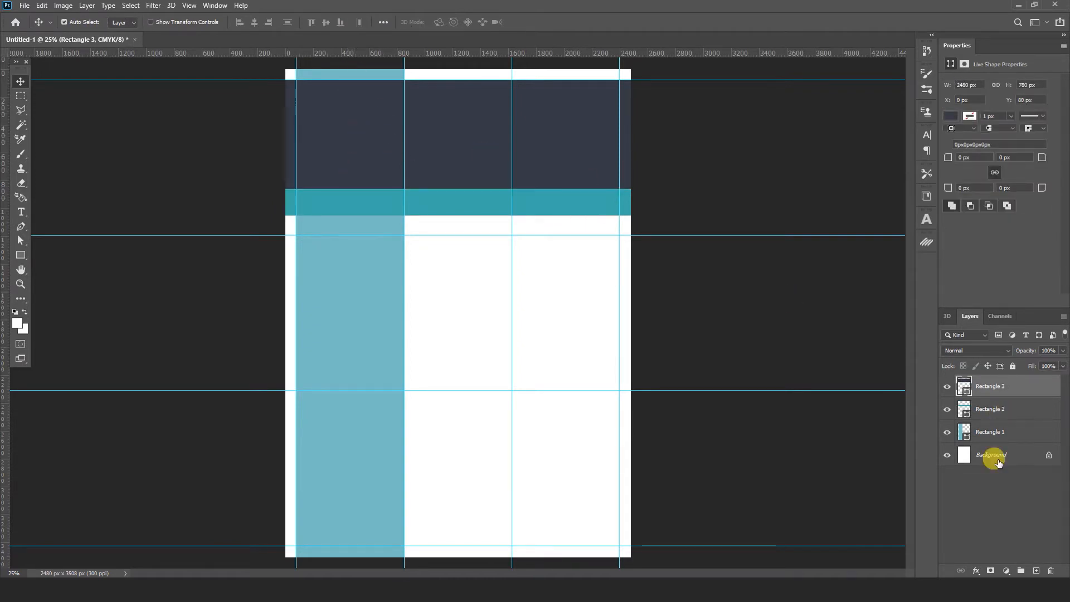
drag(992, 387, 990, 432)
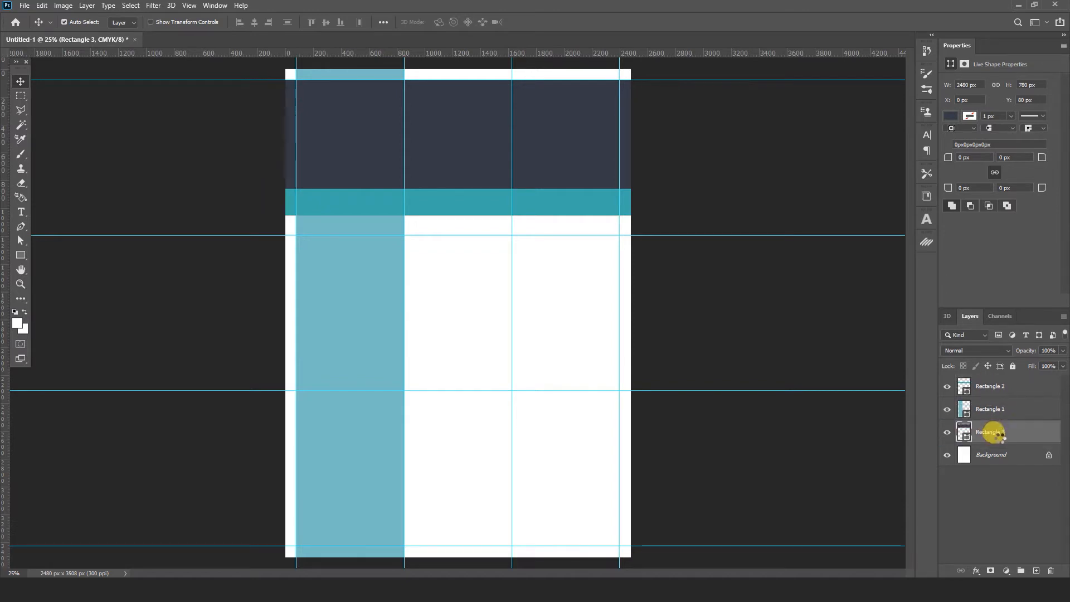
click(743, 323)
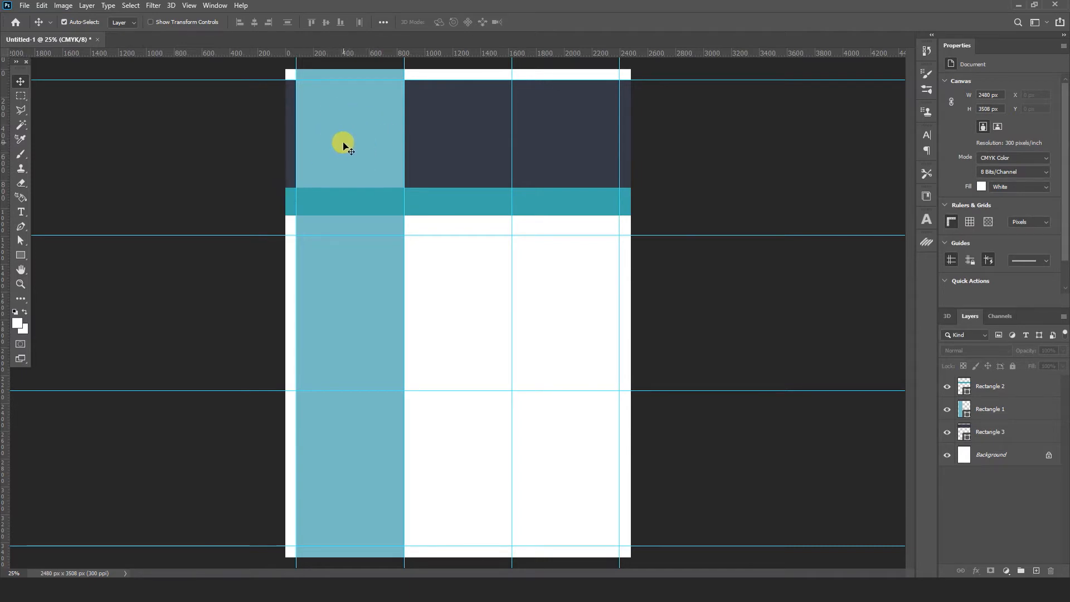
- Draw a white circle at the top of the light-blue column with the Ellipse tool
right_click(22, 256)
click(56, 276)
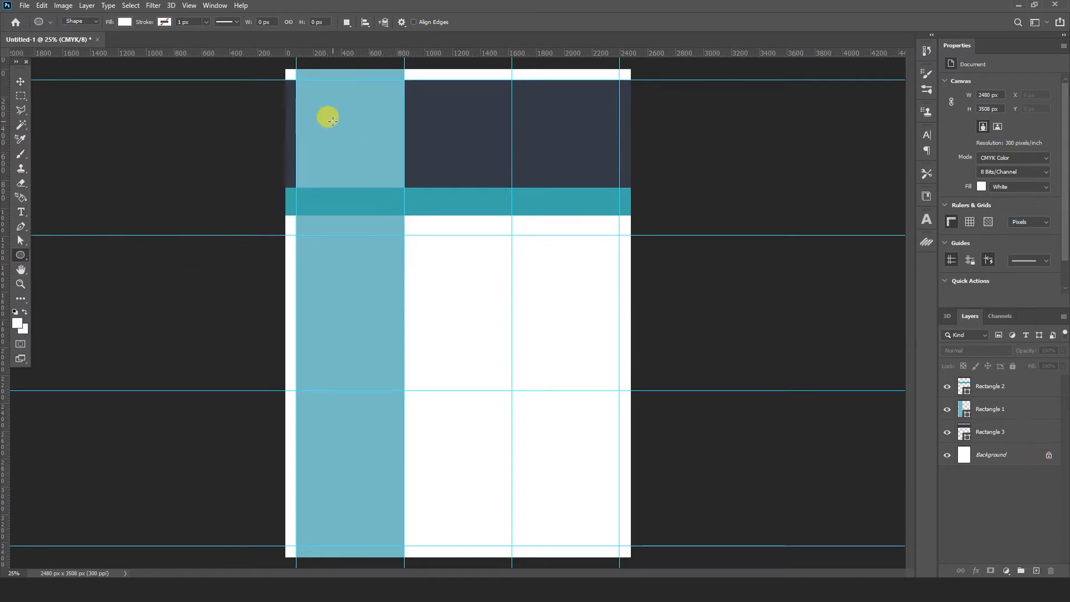
drag(333, 120, 375, 174)
click(20, 81)
drag(346, 132, 357, 139)
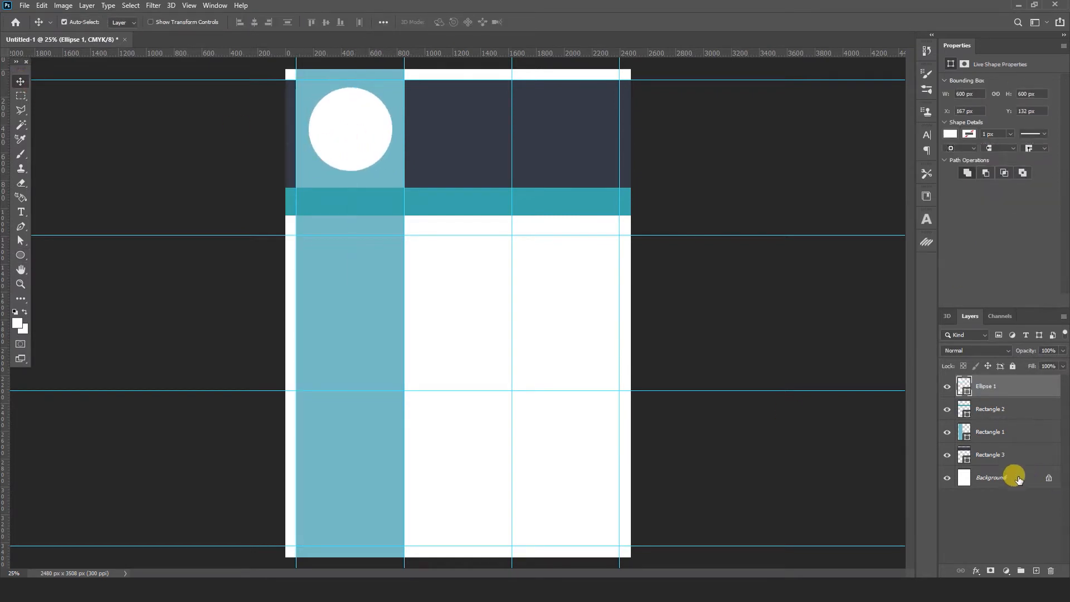
click(808, 379)
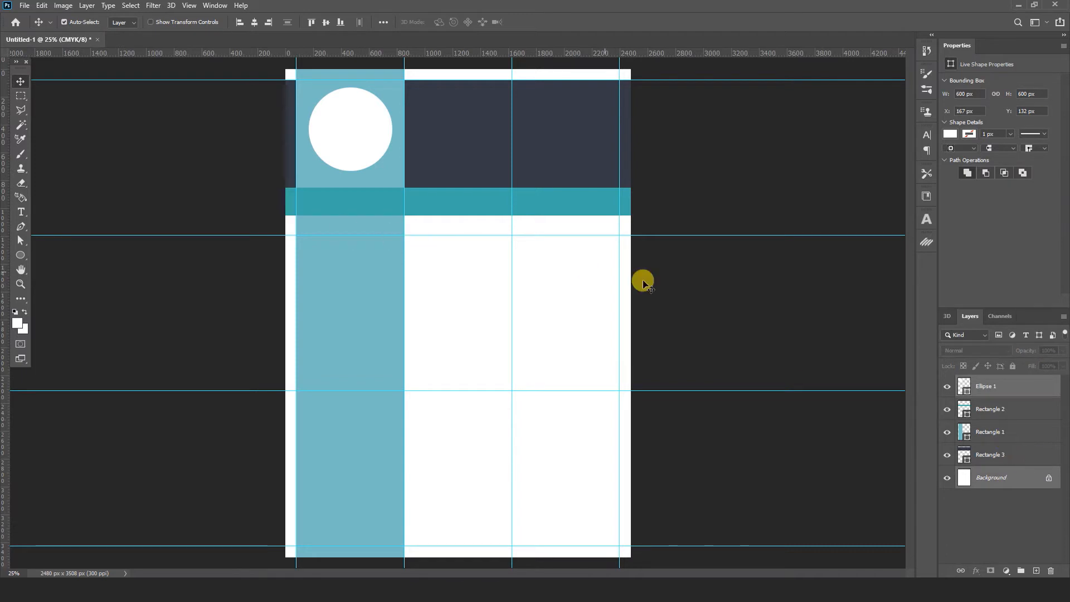
- Centre the circle horizontally on the column and move it slightly lower
click(342, 129)
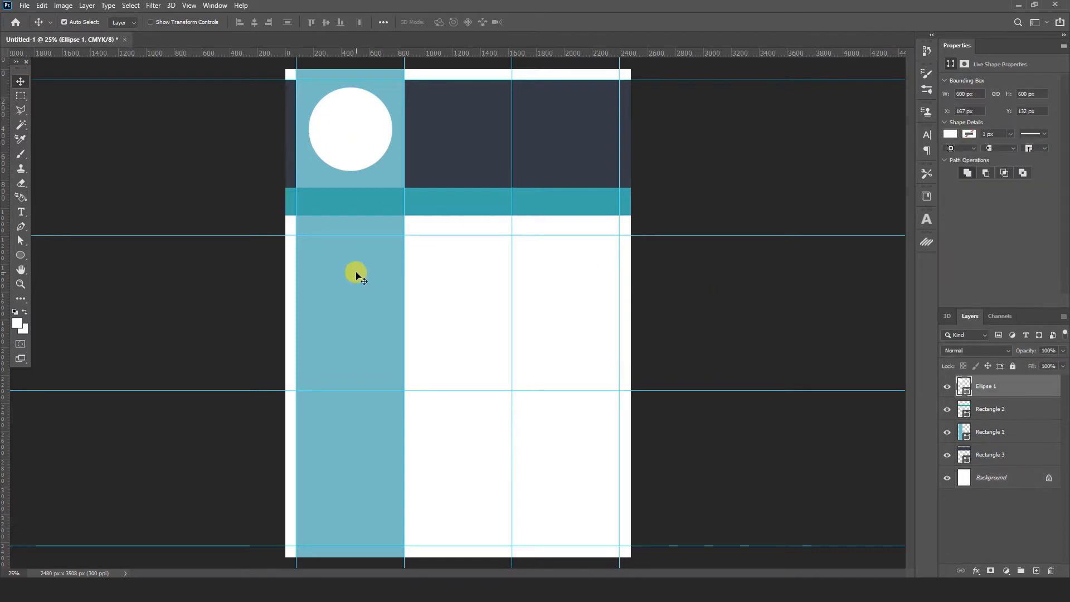
ctrl+click(985, 433)
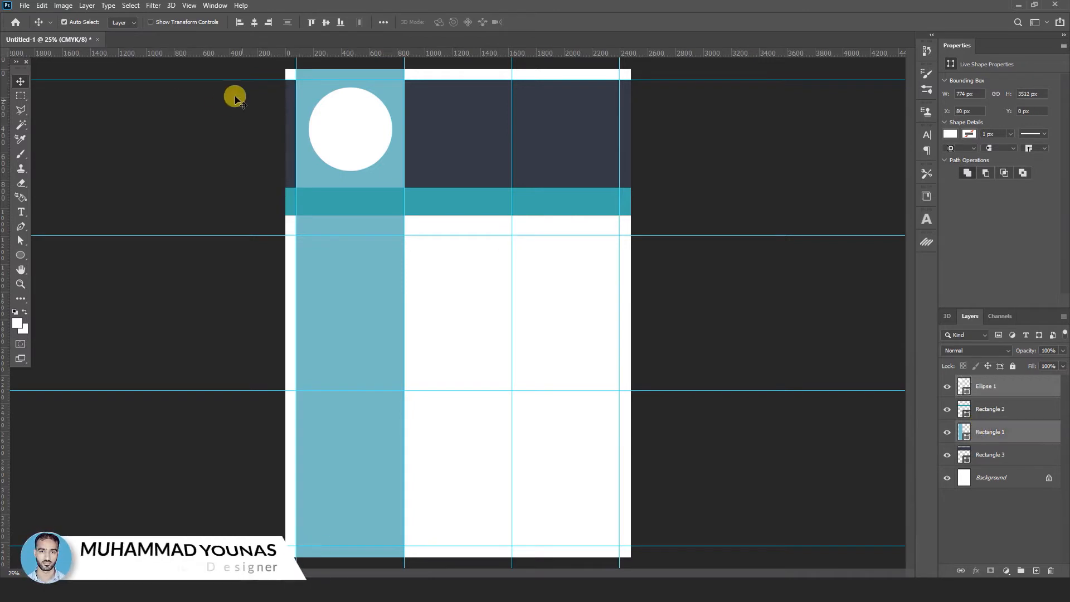
click(253, 22)
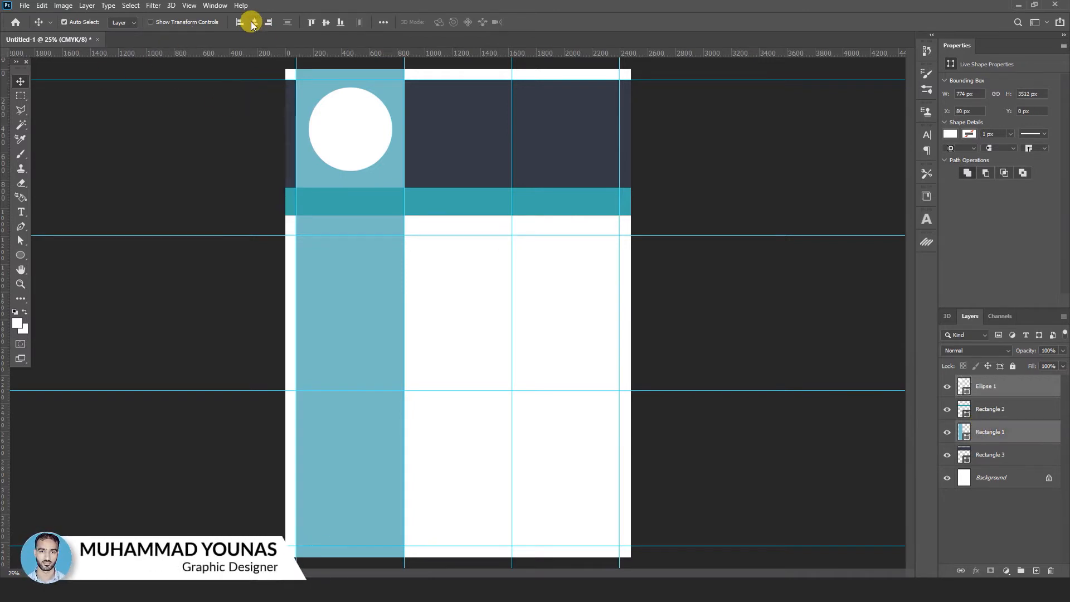
click(246, 160)
click(354, 148)
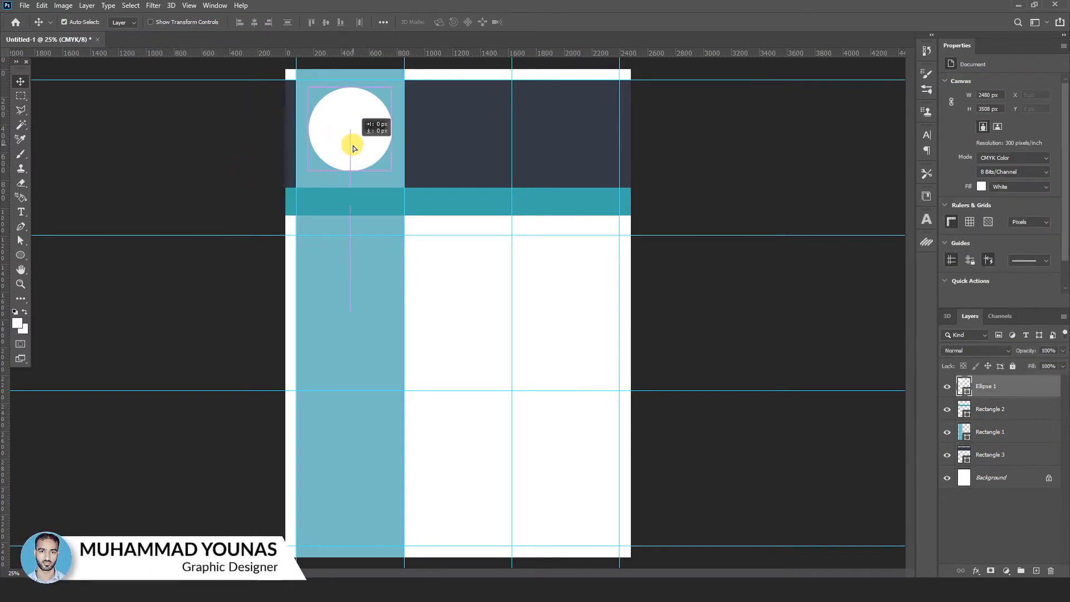
drag(353, 147, 353, 152)
click(768, 141)
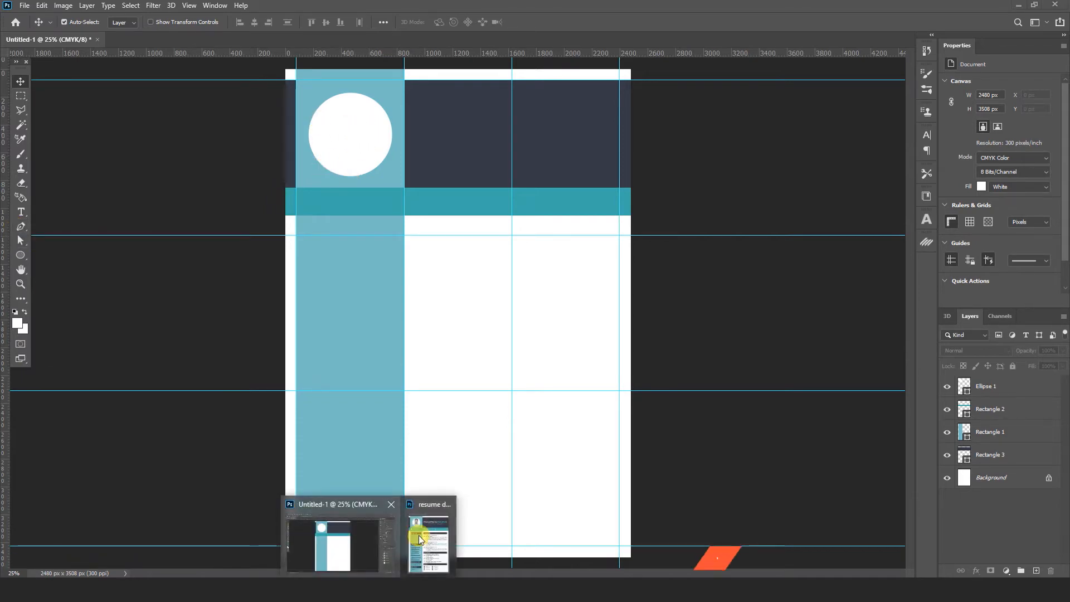
- Copy the portrait photo from resume design 03.psd and paste it in place over the circle
click(422, 536)
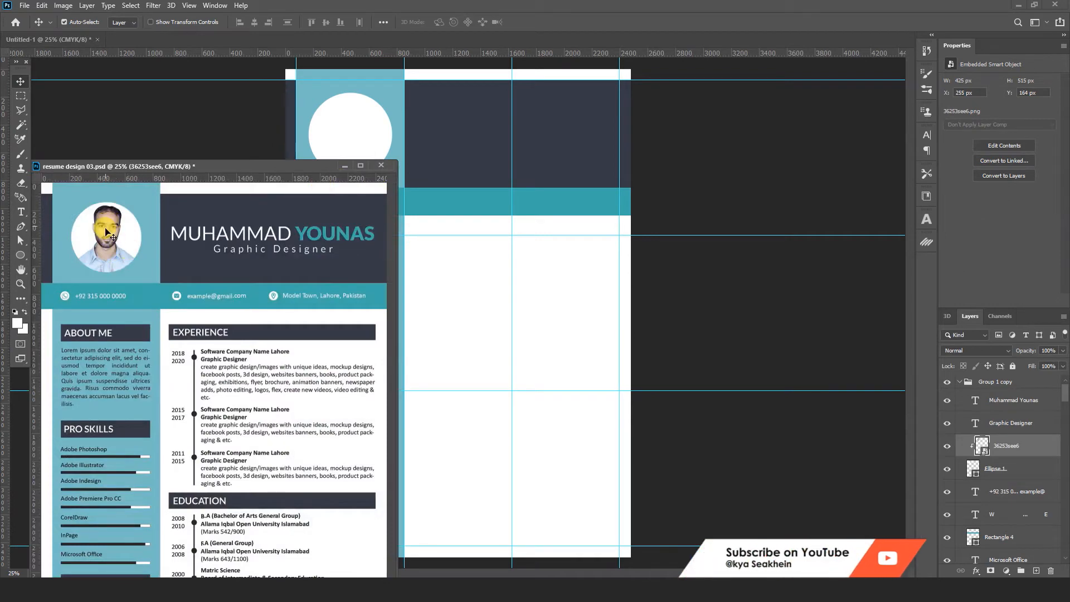
click(40, 7)
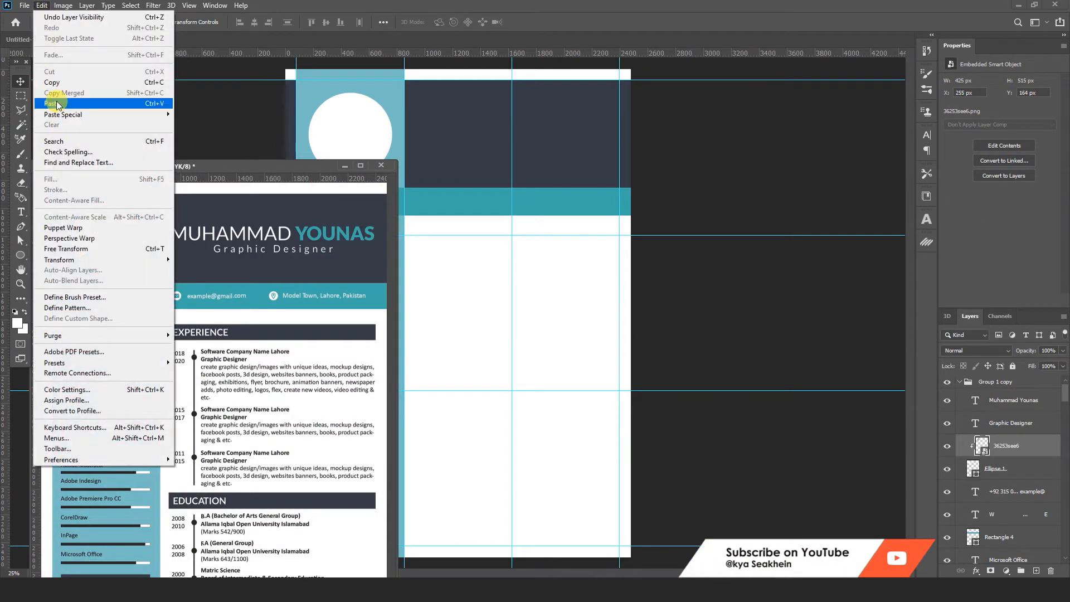
click(53, 85)
click(352, 140)
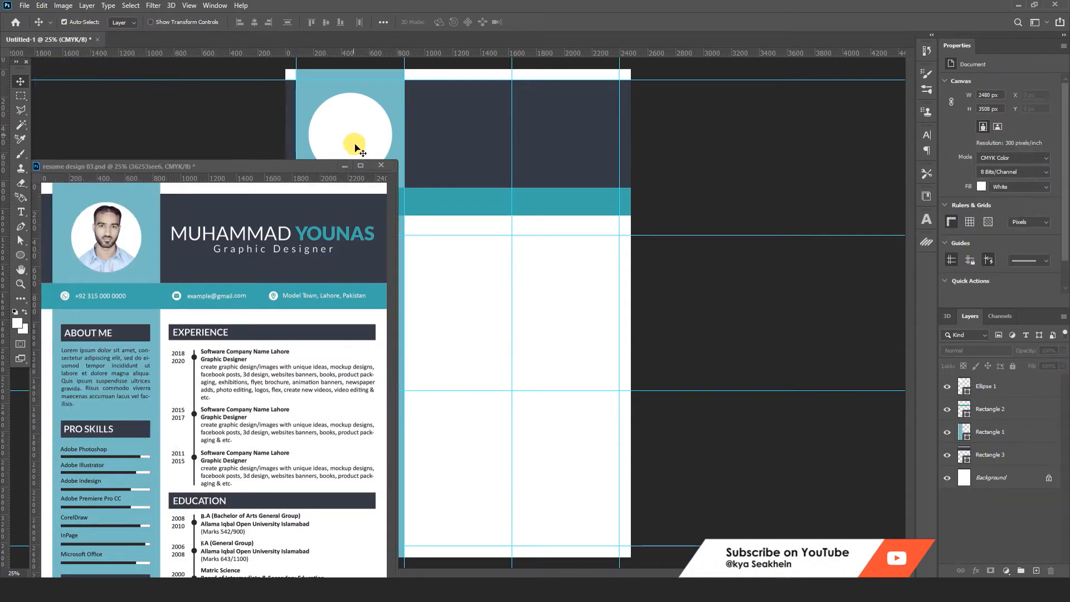
click(346, 169)
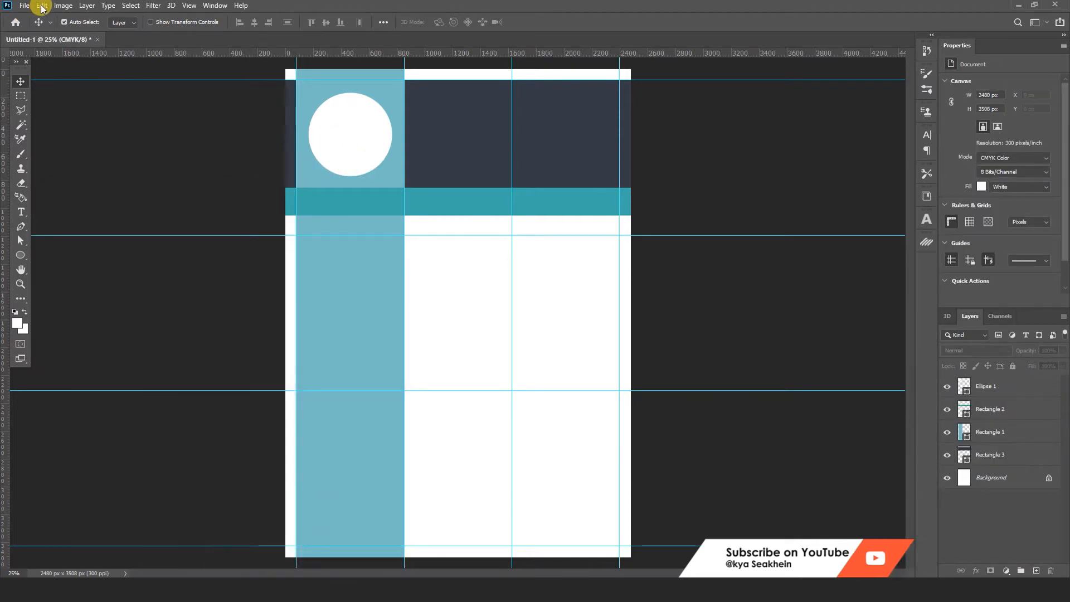
click(42, 6)
mouse_move(88, 115)
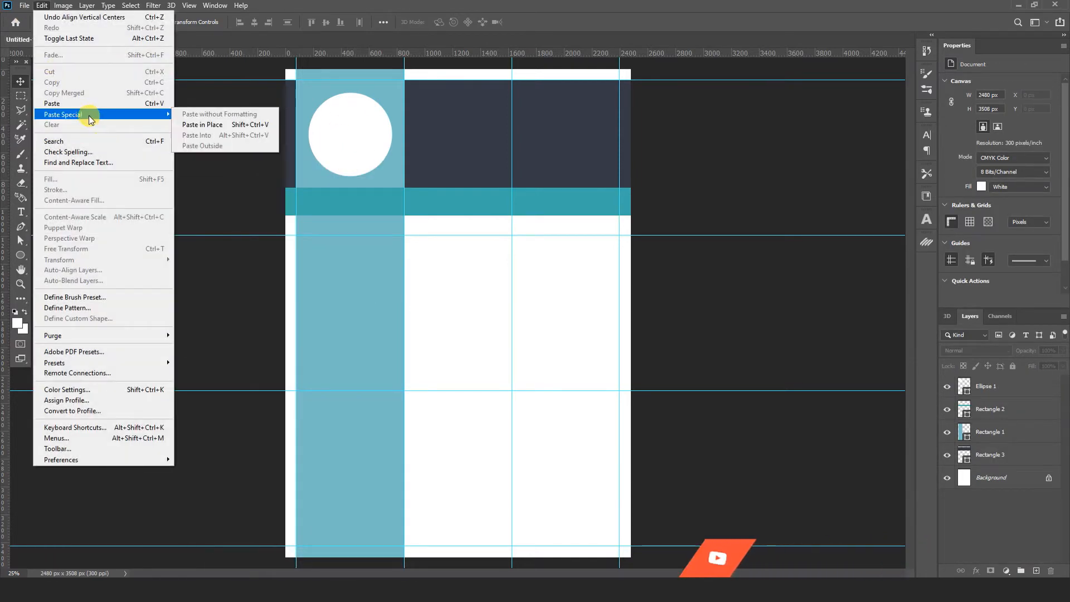
click(204, 125)
key(ctrl+t)
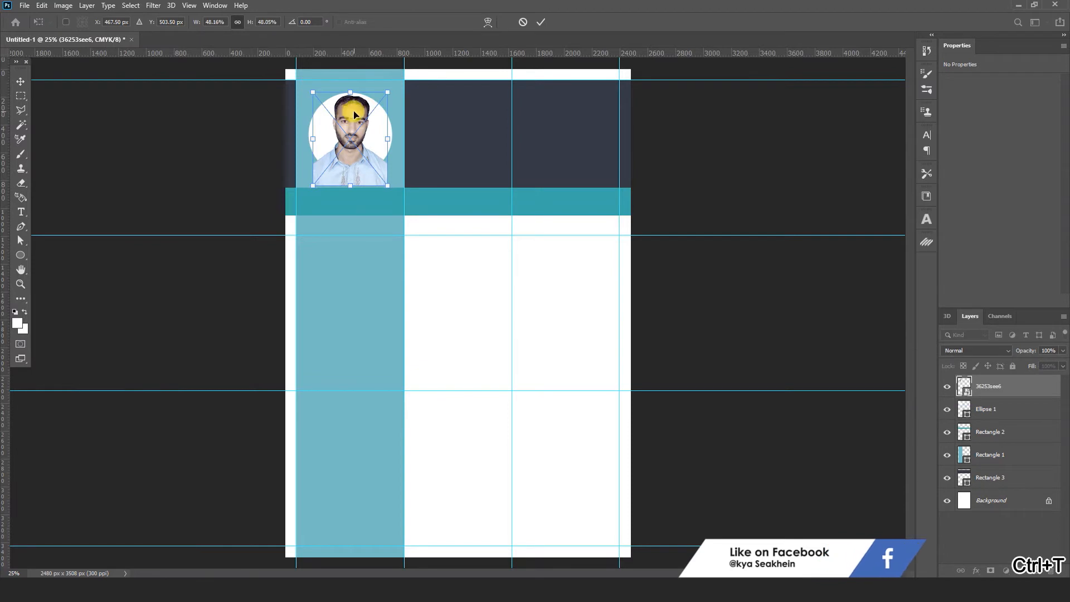
- Position the photo within the circle and clip it to the circle with a clipping mask
drag(353, 116, 353, 119)
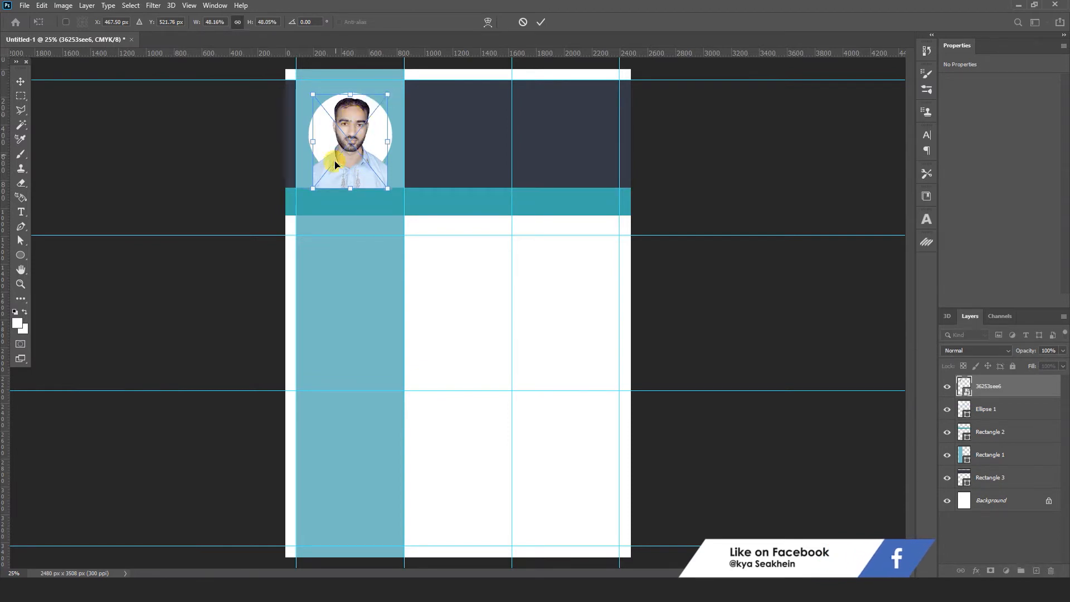
click(540, 23)
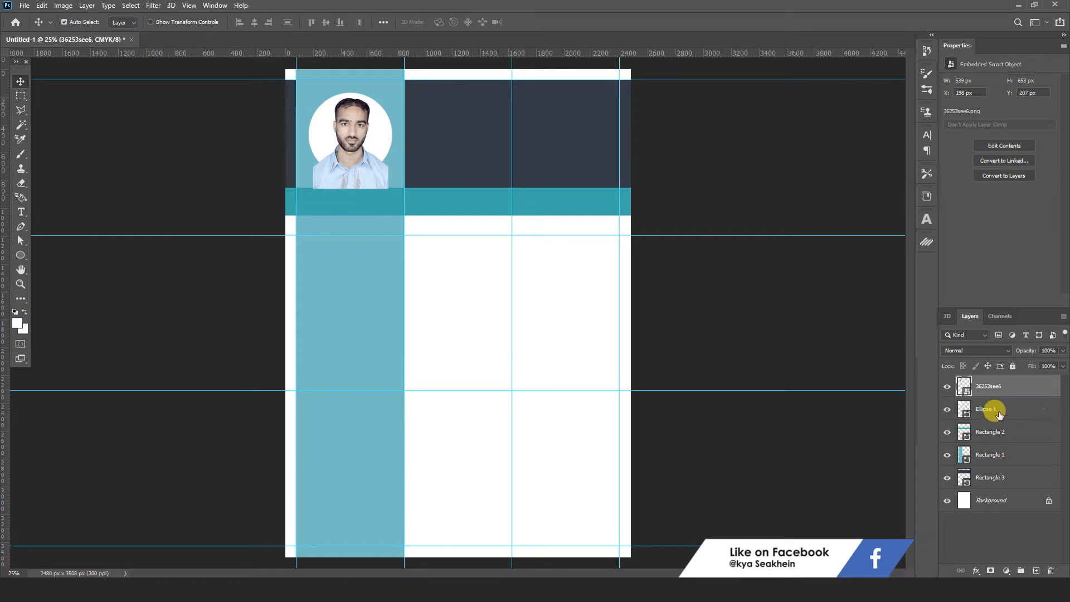
right_click(1012, 388)
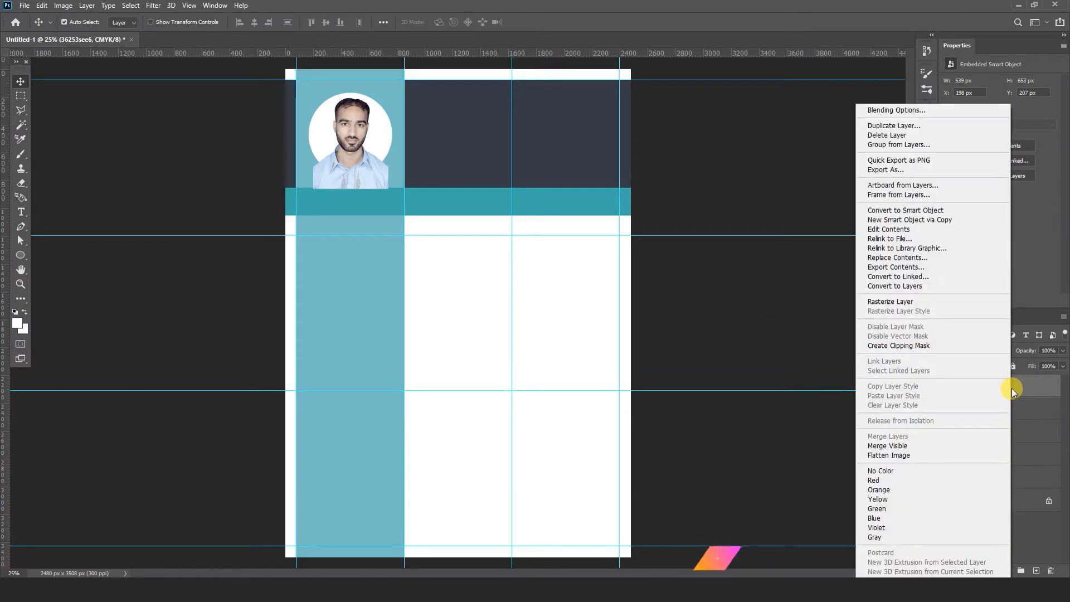
click(922, 347)
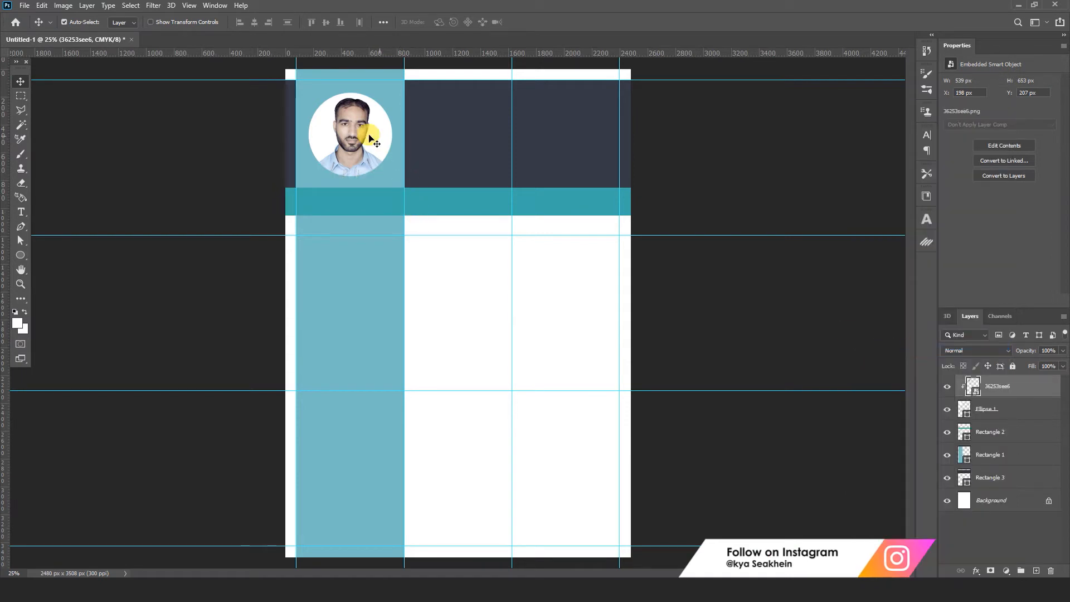
key(ctrl+z)
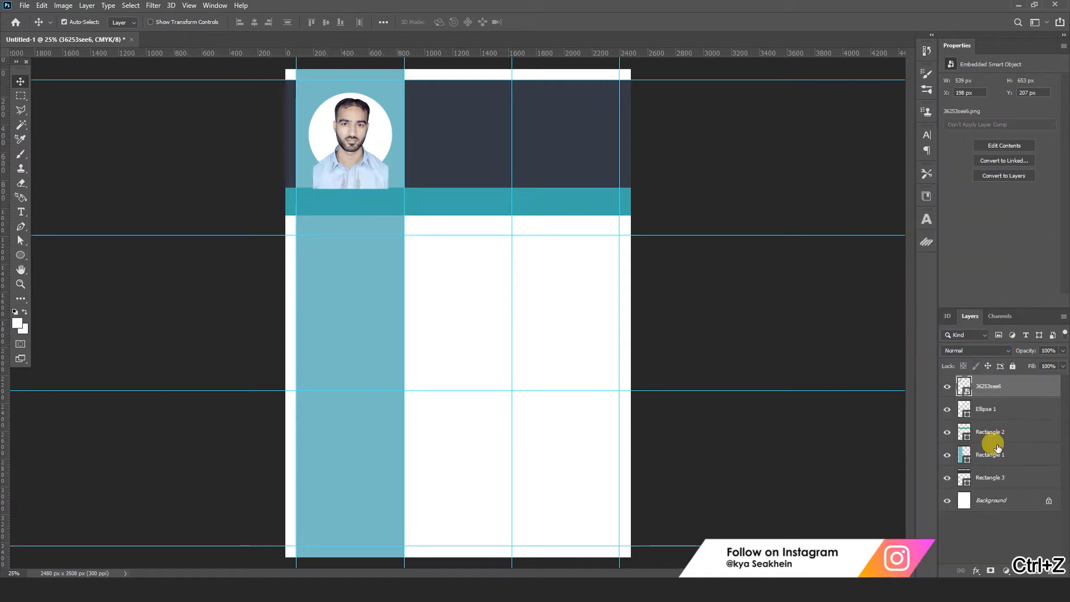
alt+click(1010, 394)
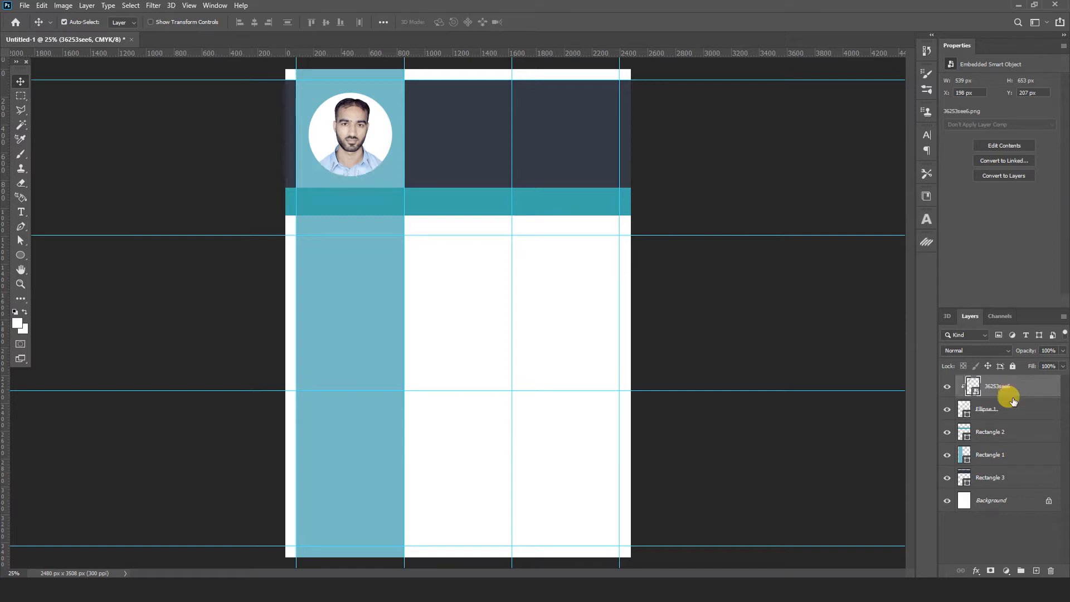
click(747, 309)
click(349, 132)
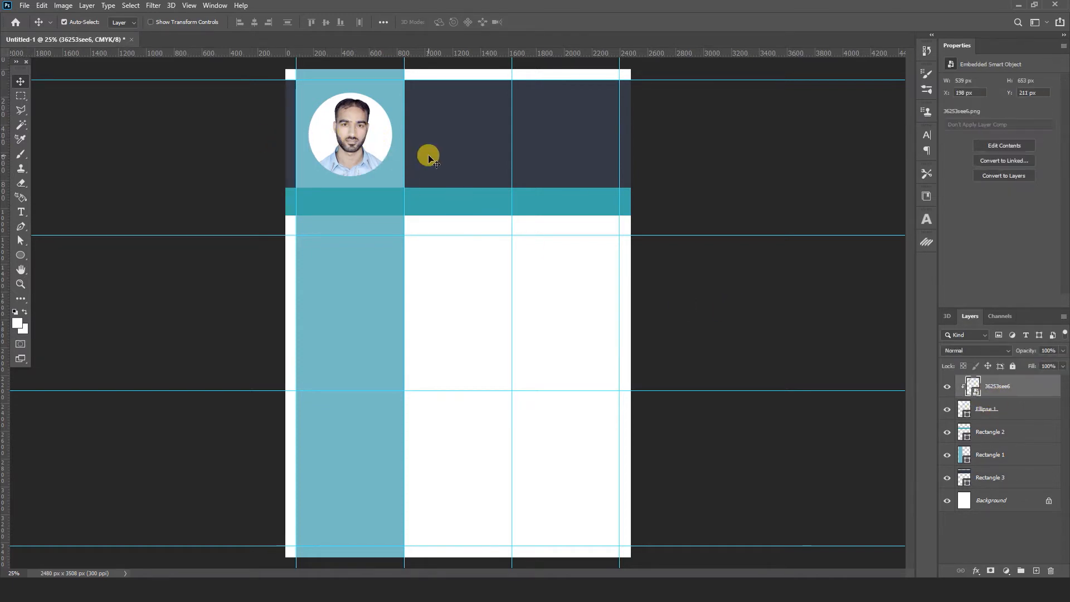
click(694, 296)
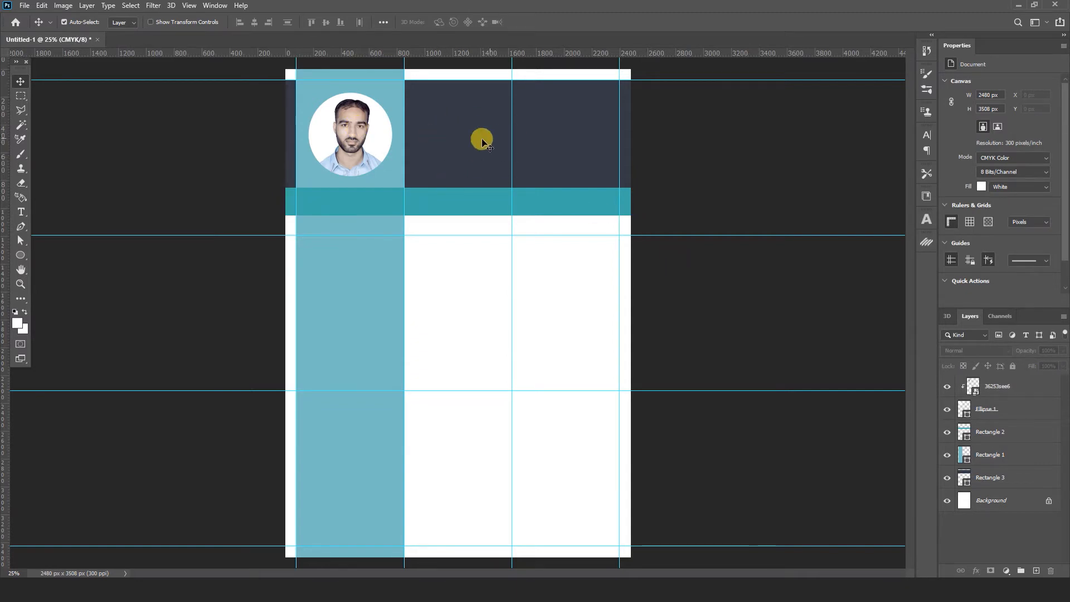
- Type the person's full name as a text line in the header
click(21, 213)
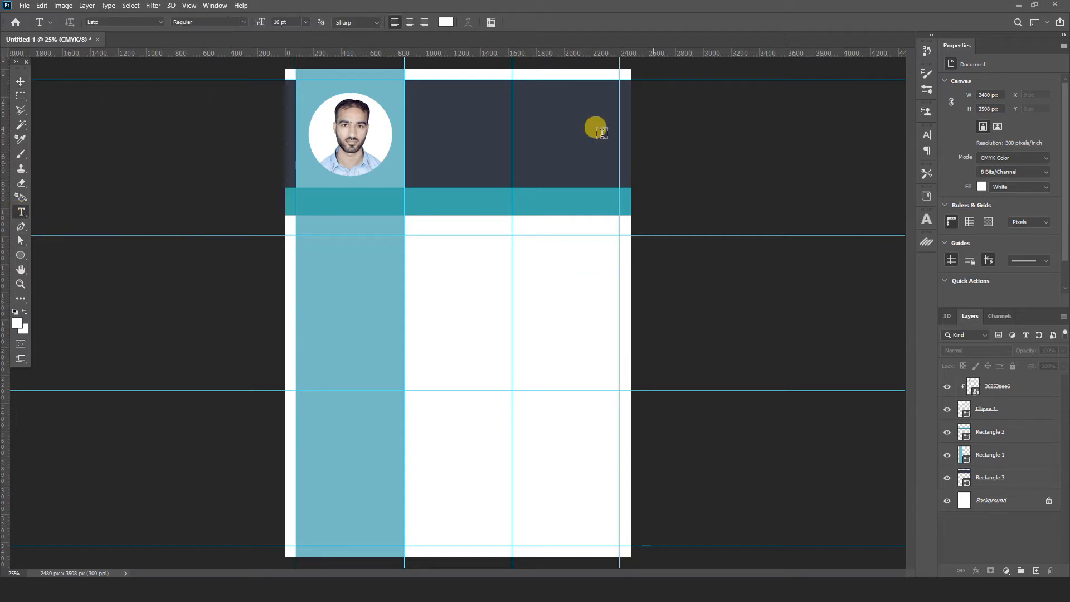
click(468, 135)
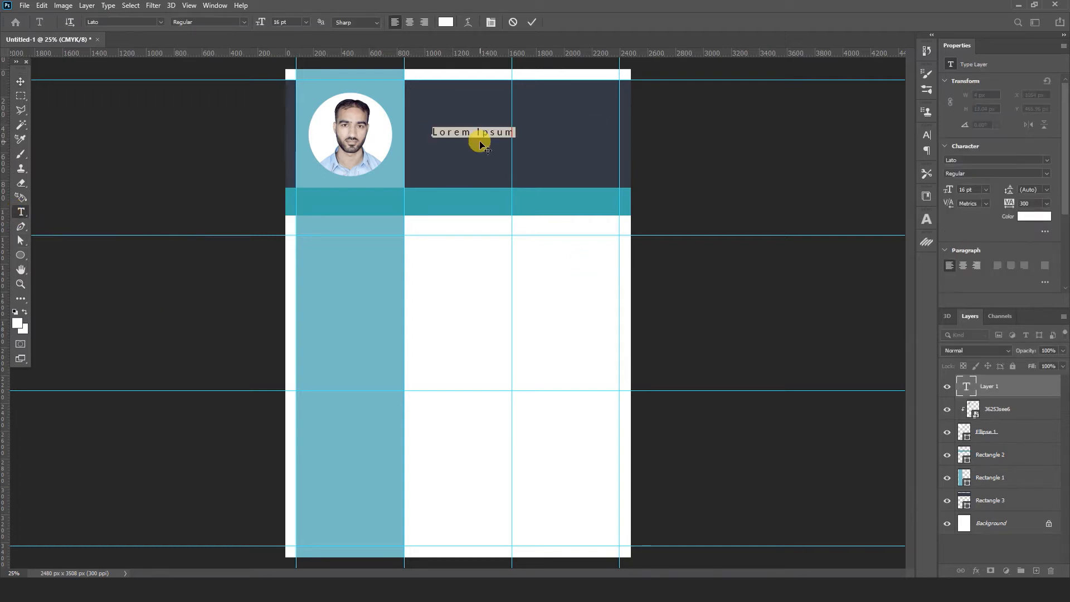
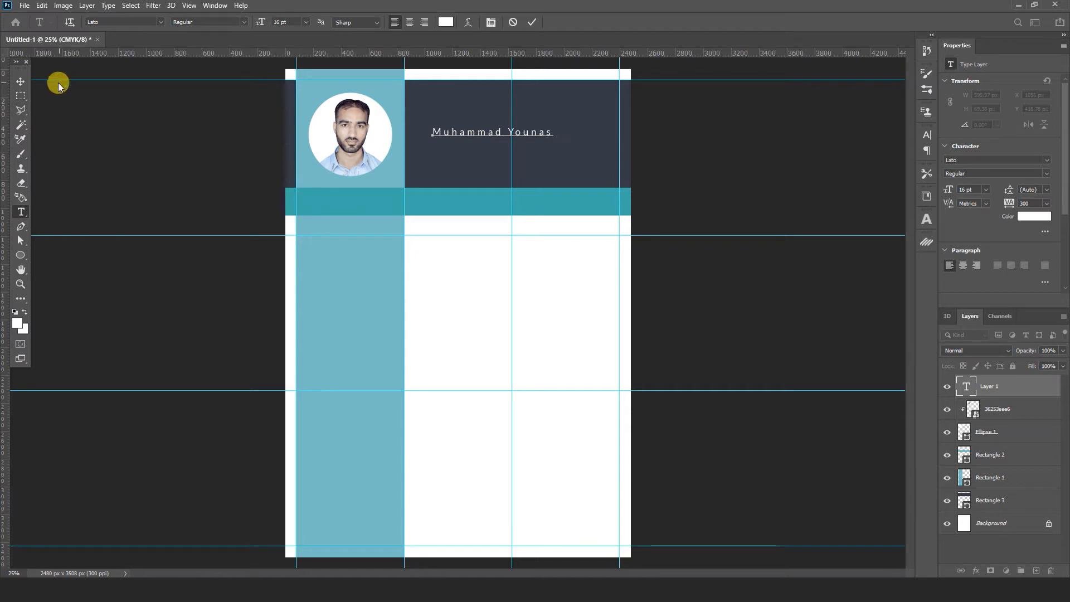
click(21, 82)
- Add 'Graphic Designer' as a second text line below the name
click(26, 217)
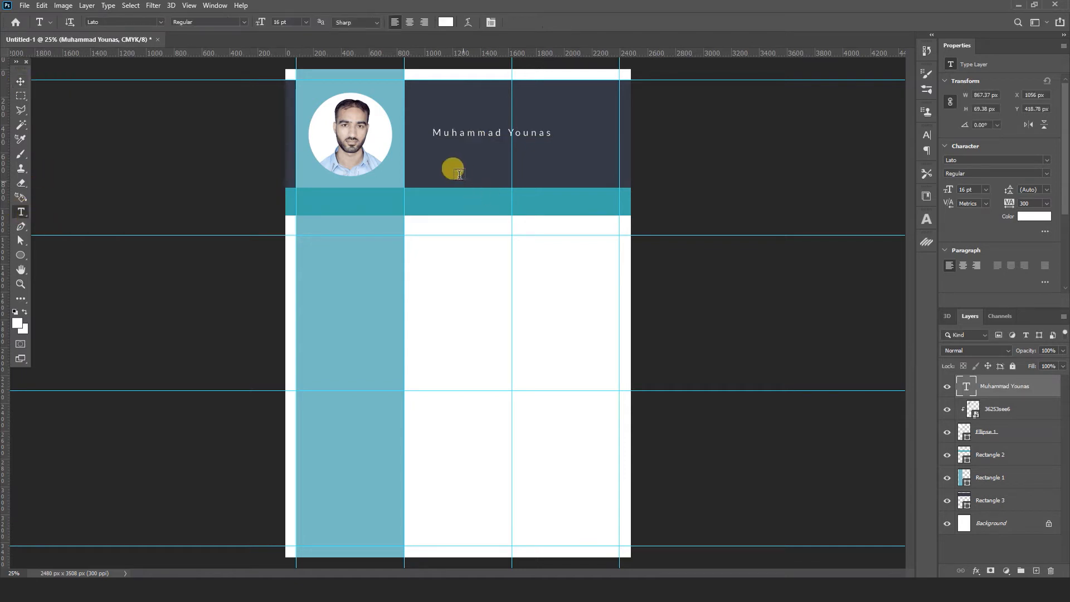
click(437, 159)
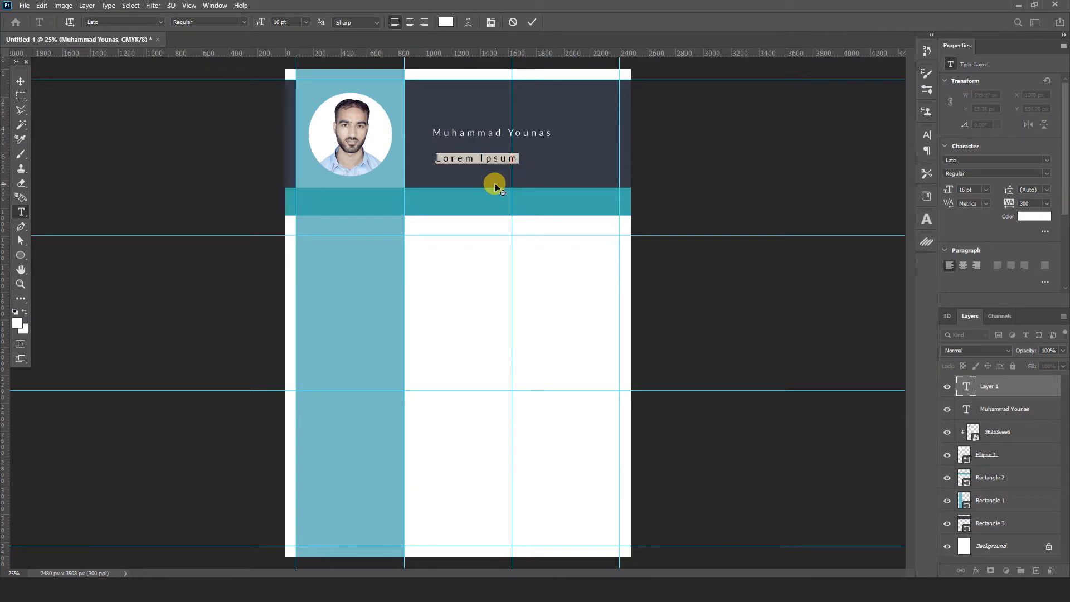
text(Graphic Designer)
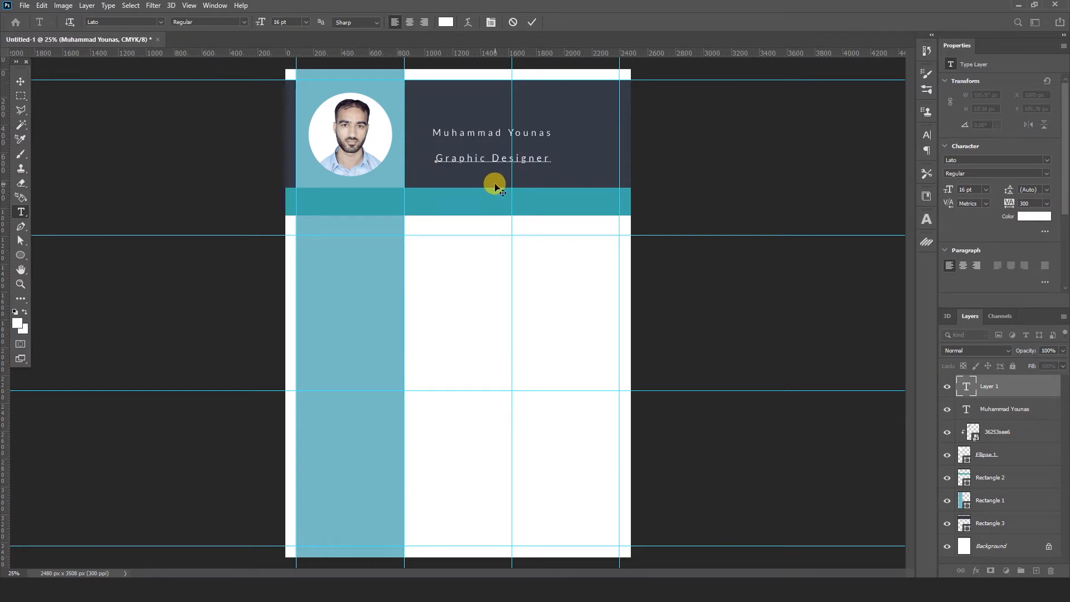
click(20, 82)
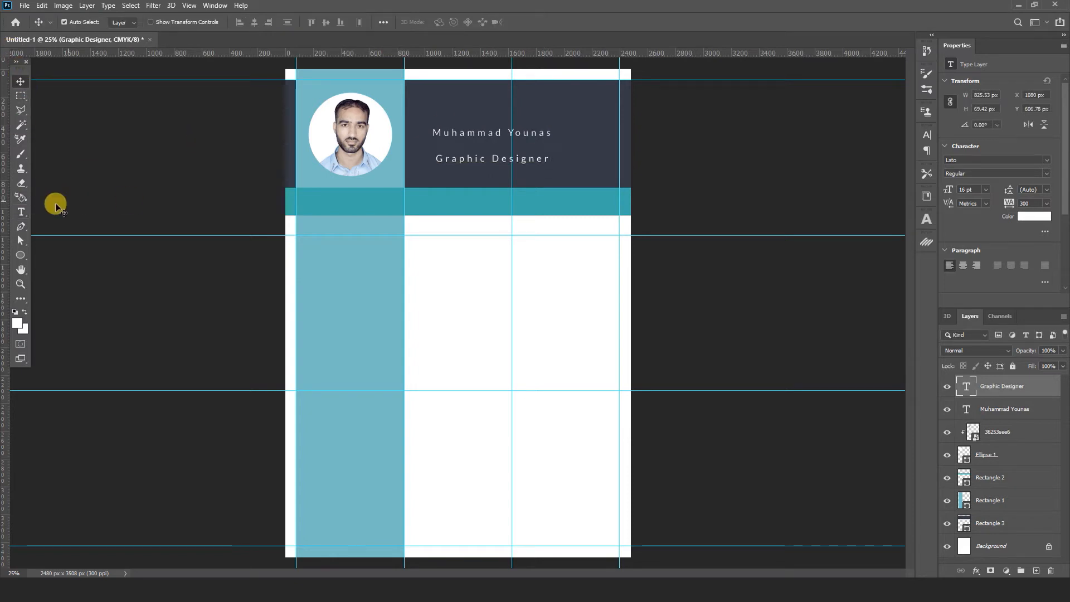
- Make the name text Bold, 30 pt, with 0 letter spacing
click(21, 211)
click(477, 132)
key(ctrl+a)
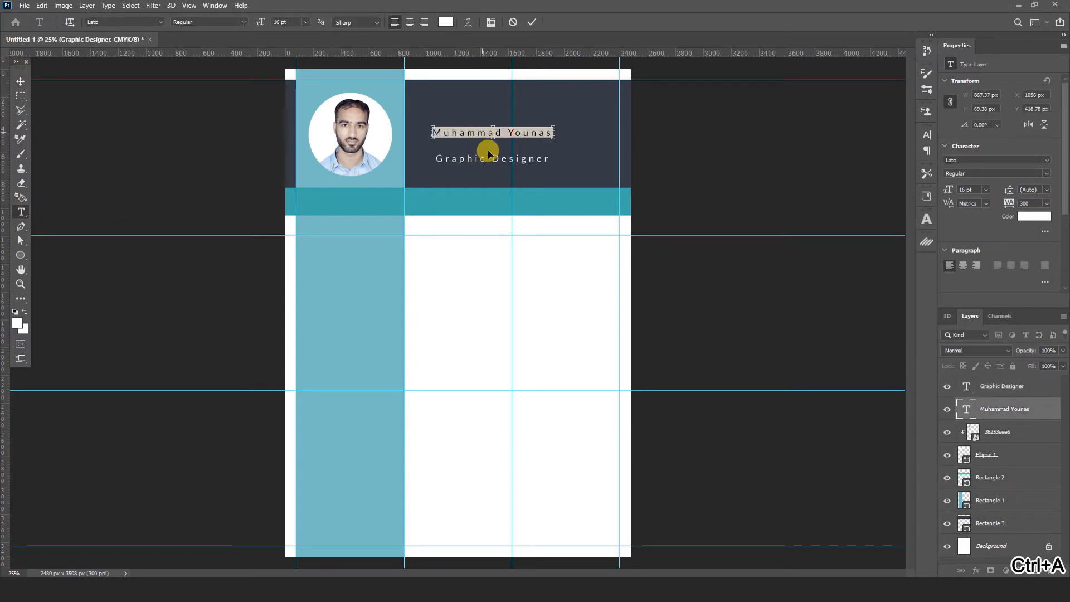
click(929, 137)
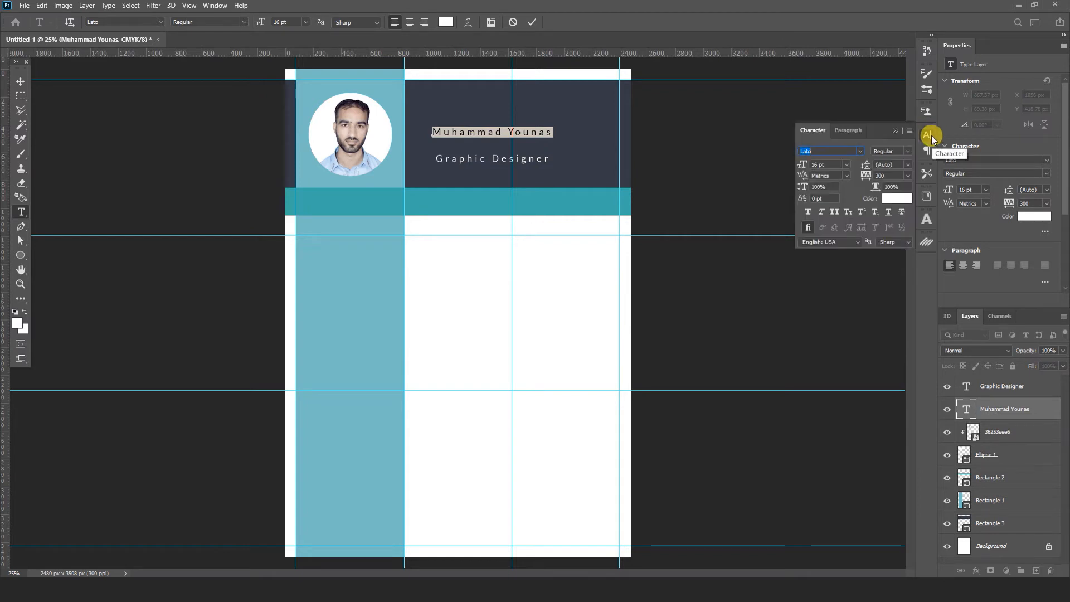
click(908, 152)
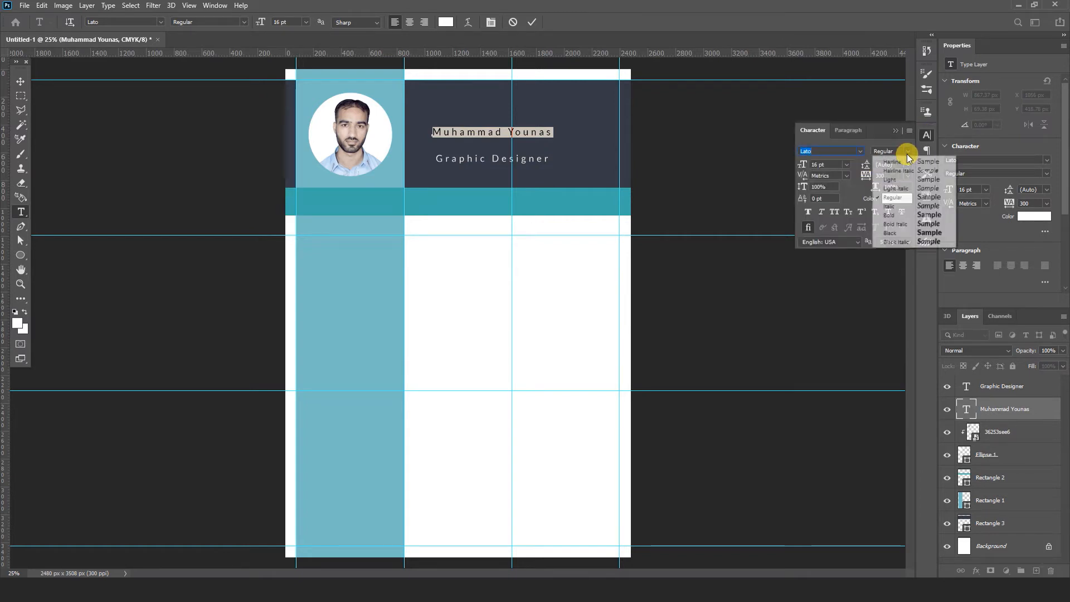
click(905, 216)
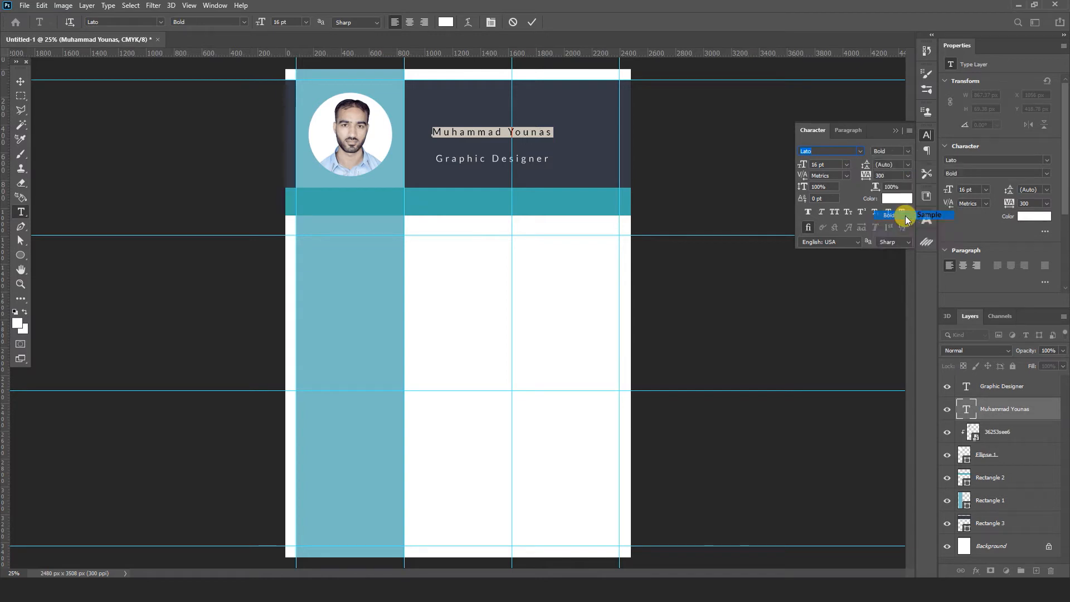
click(907, 176)
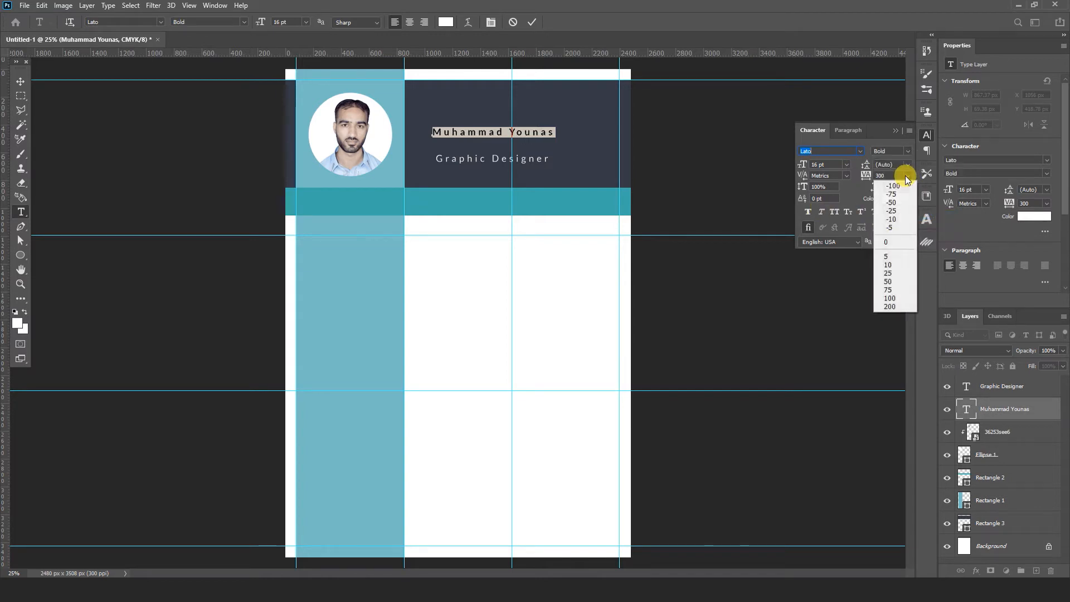
click(887, 243)
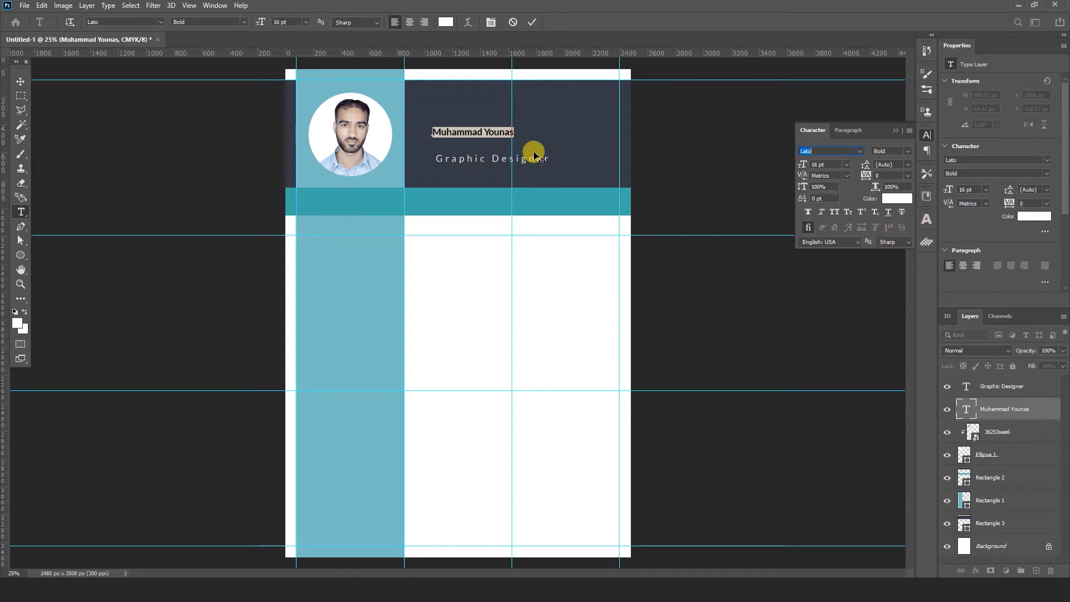
click(495, 133)
key(ctrl+a)
click(847, 165)
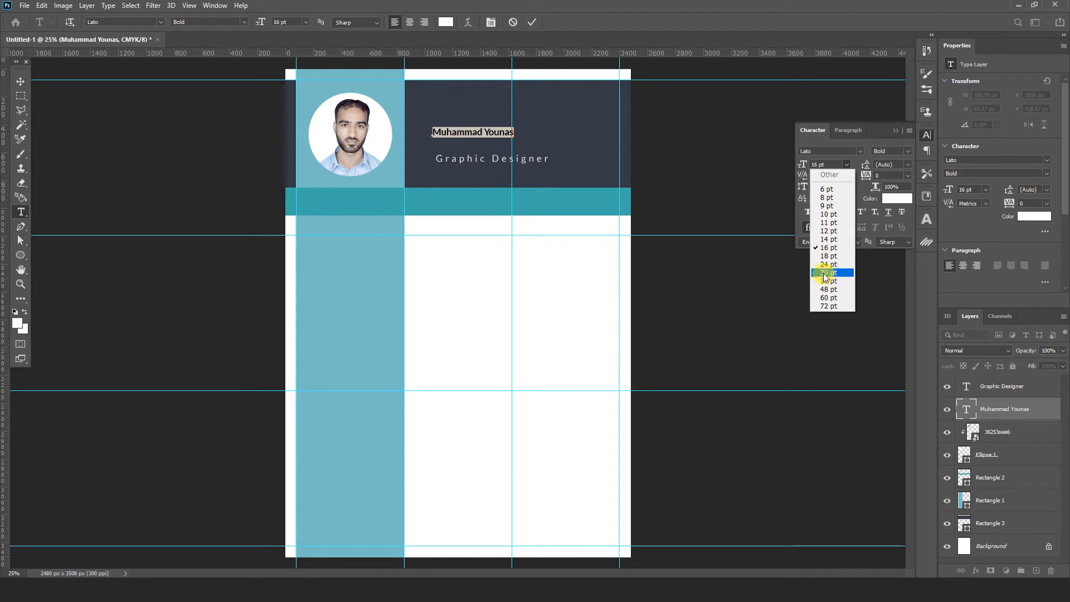
click(829, 273)
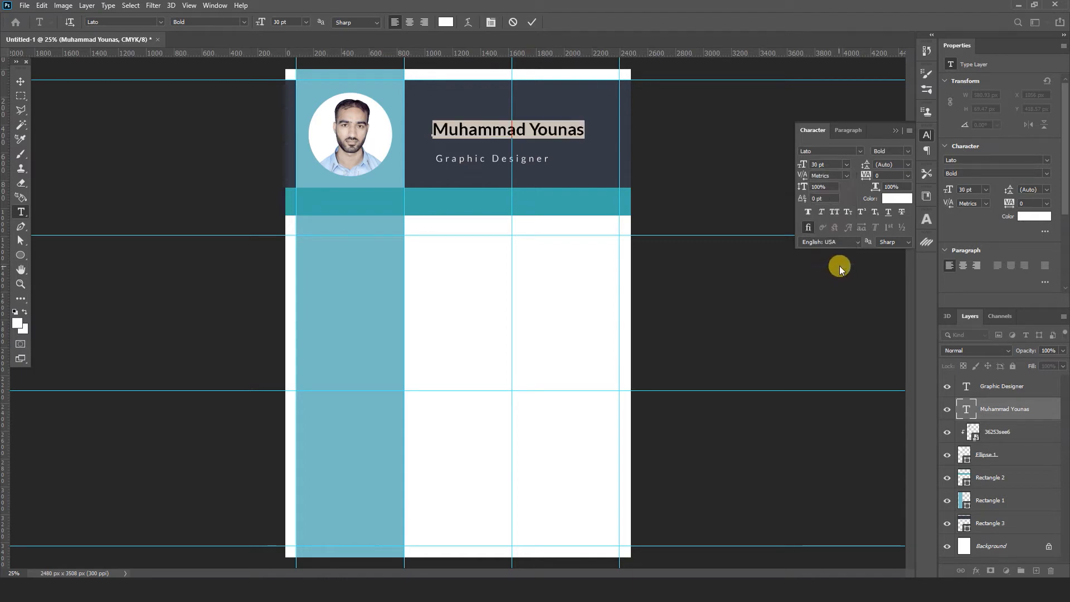
click(20, 81)
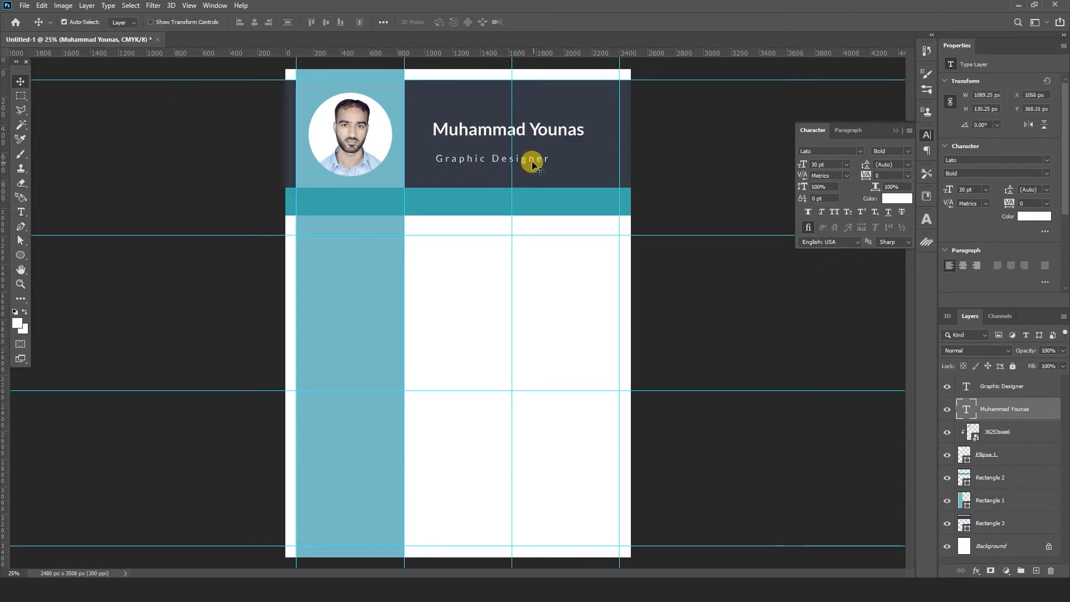
- Move Graphic Designer up under the name and scale the name to about 135%
drag(529, 161, 557, 150)
click(535, 127)
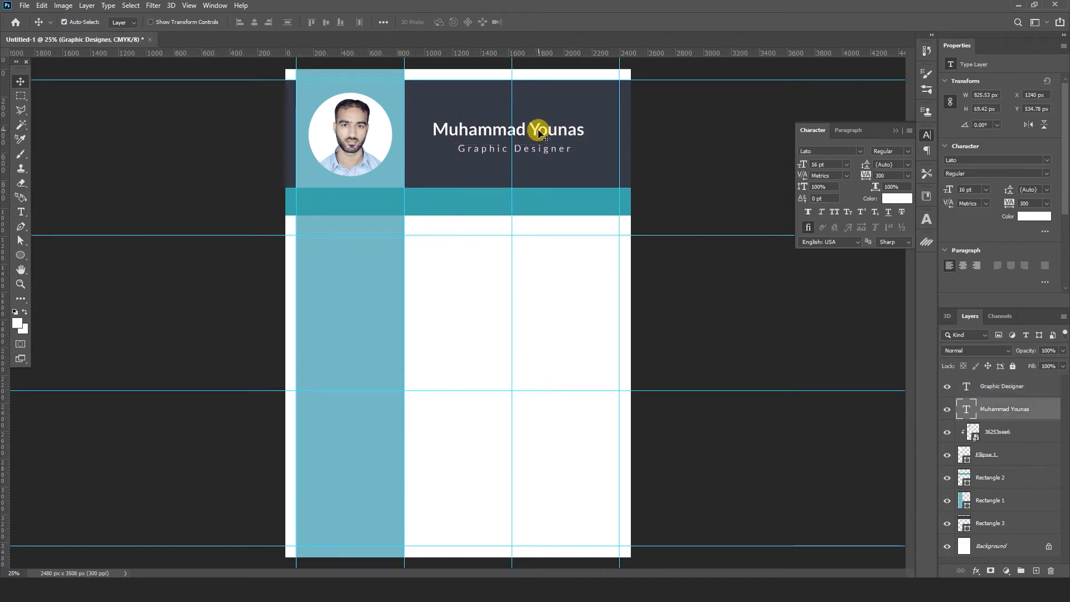
key(ctrl+t)
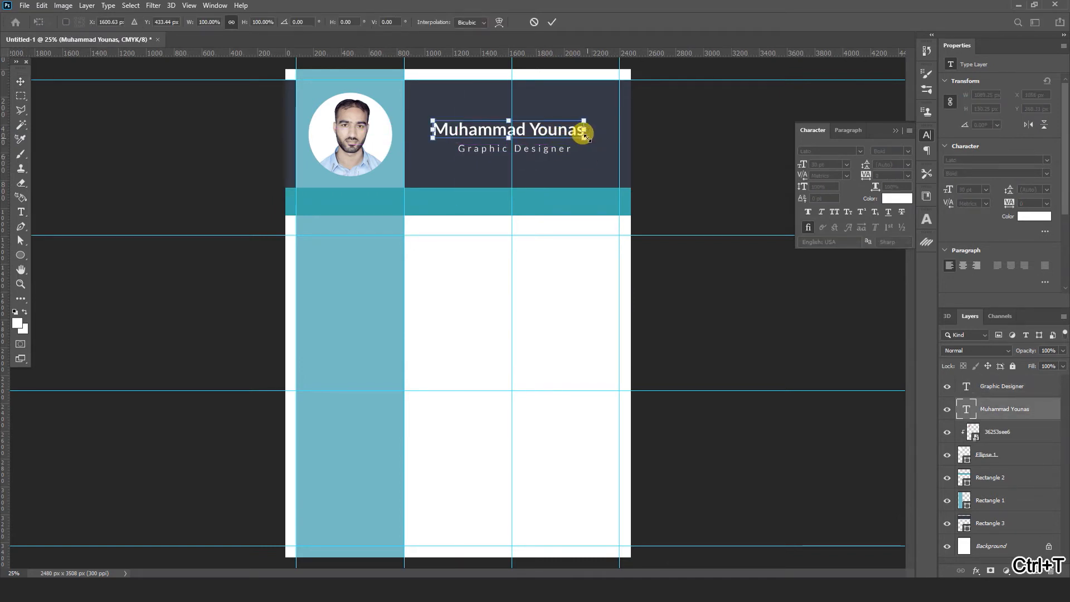
drag(585, 135, 607, 138)
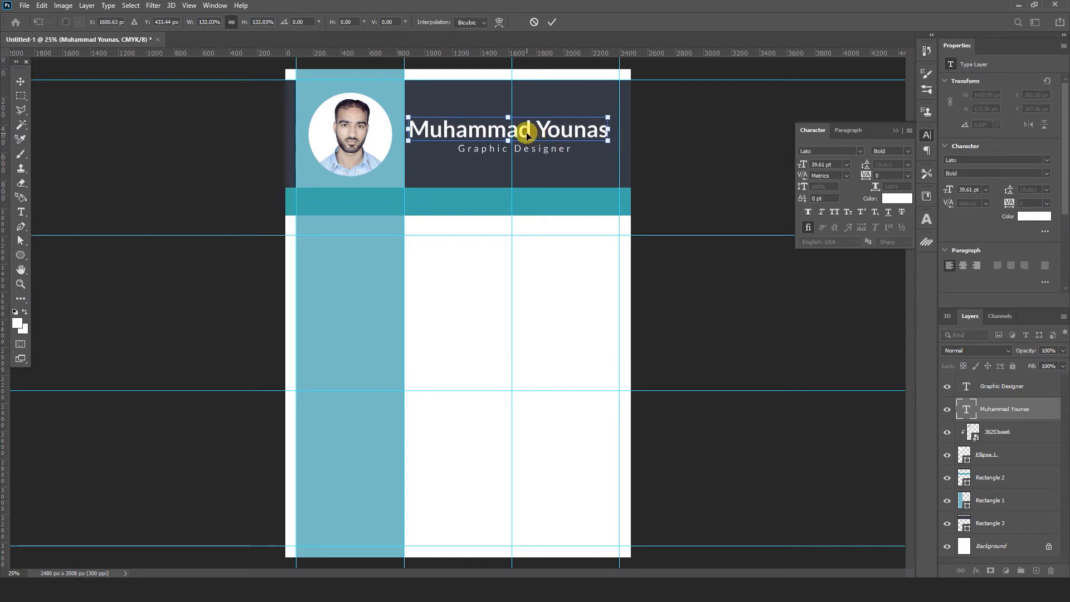
drag(527, 135, 535, 136)
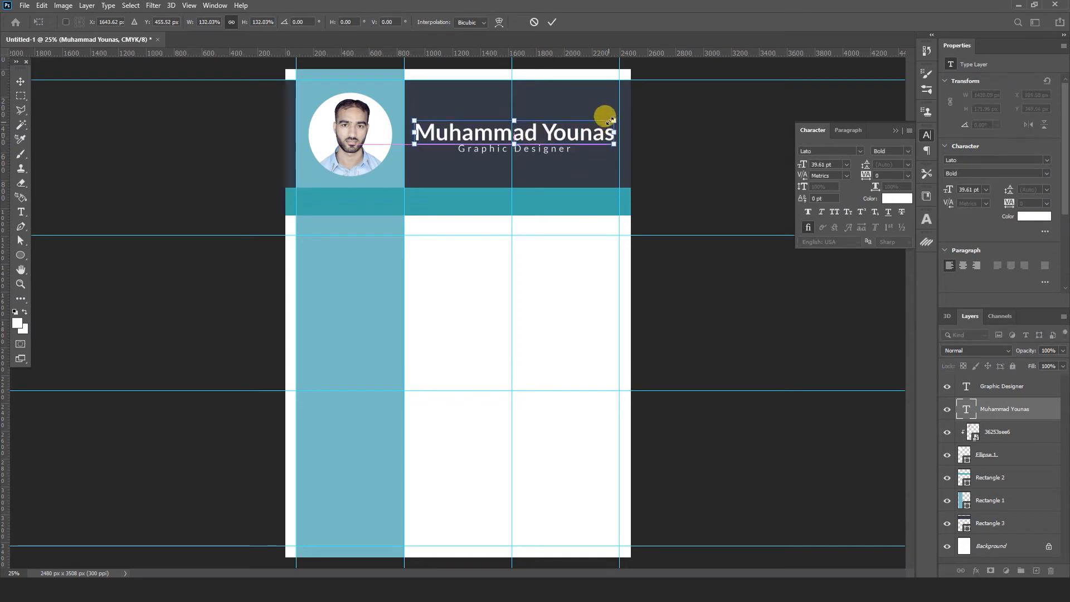
drag(612, 119, 611, 110)
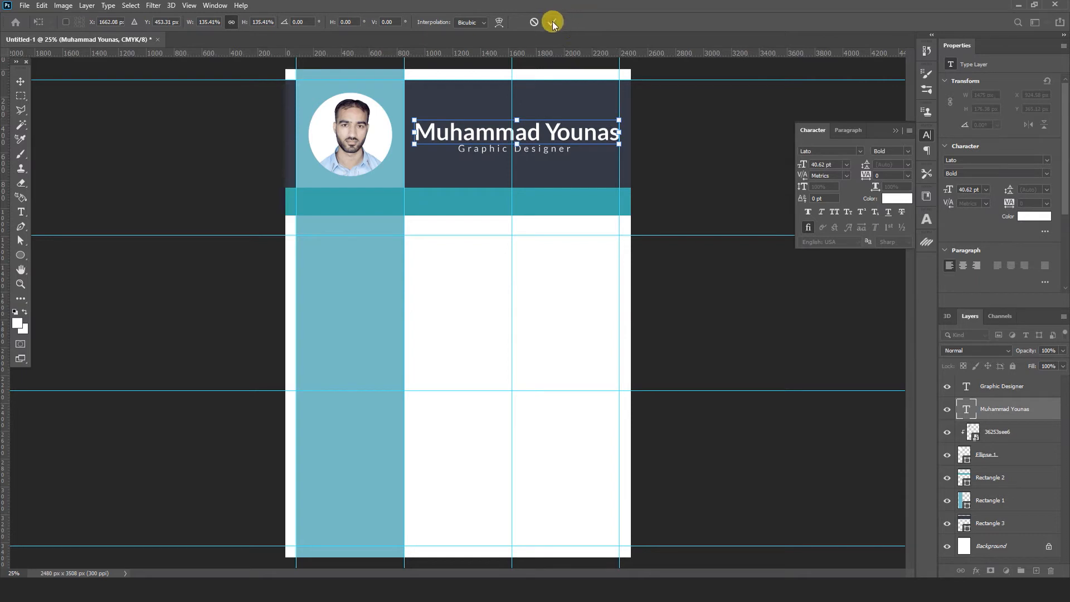
click(552, 22)
- Set the first name to Regular weight and the surname to Black weight
click(20, 212)
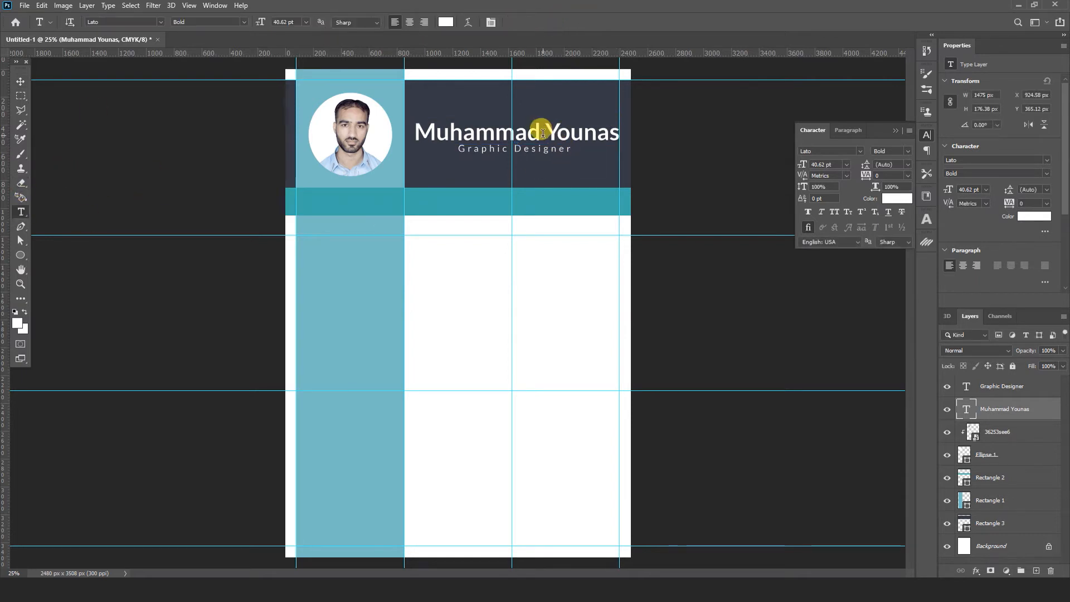
drag(541, 133, 405, 130)
click(892, 151)
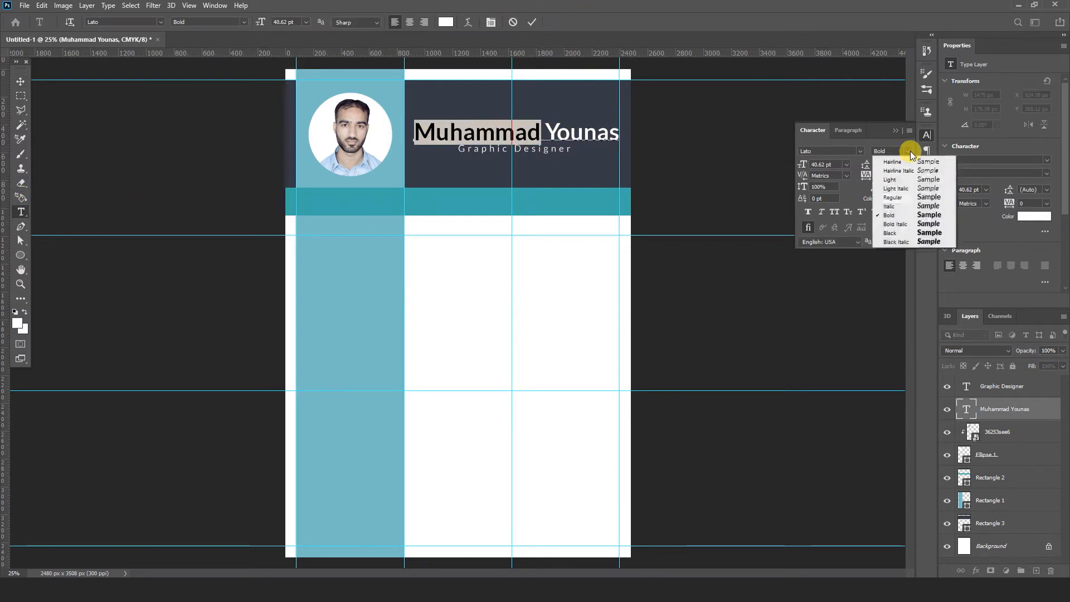
click(903, 197)
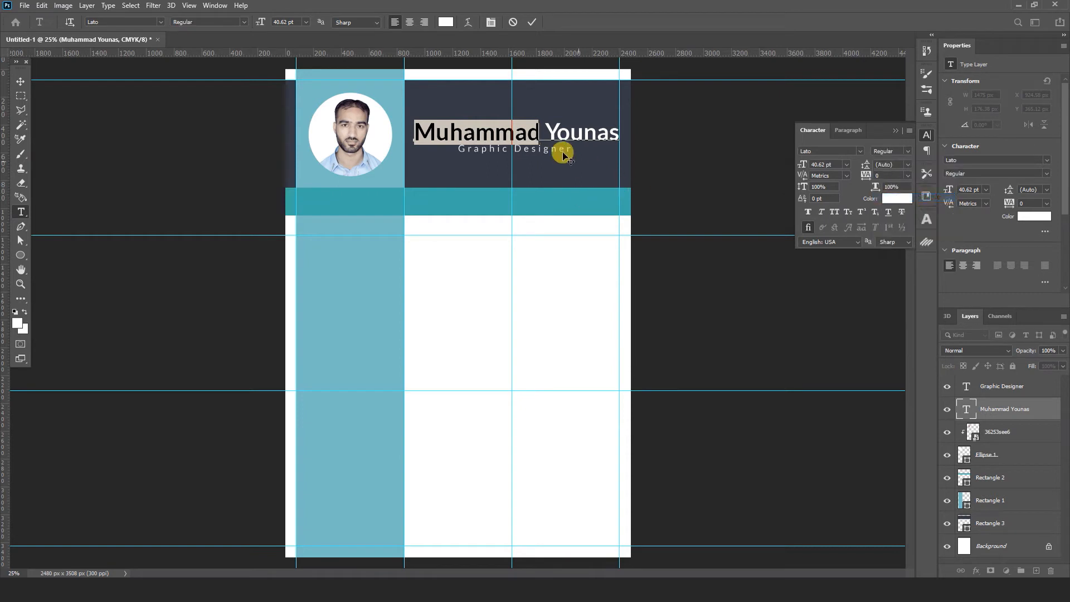
drag(546, 131, 631, 132)
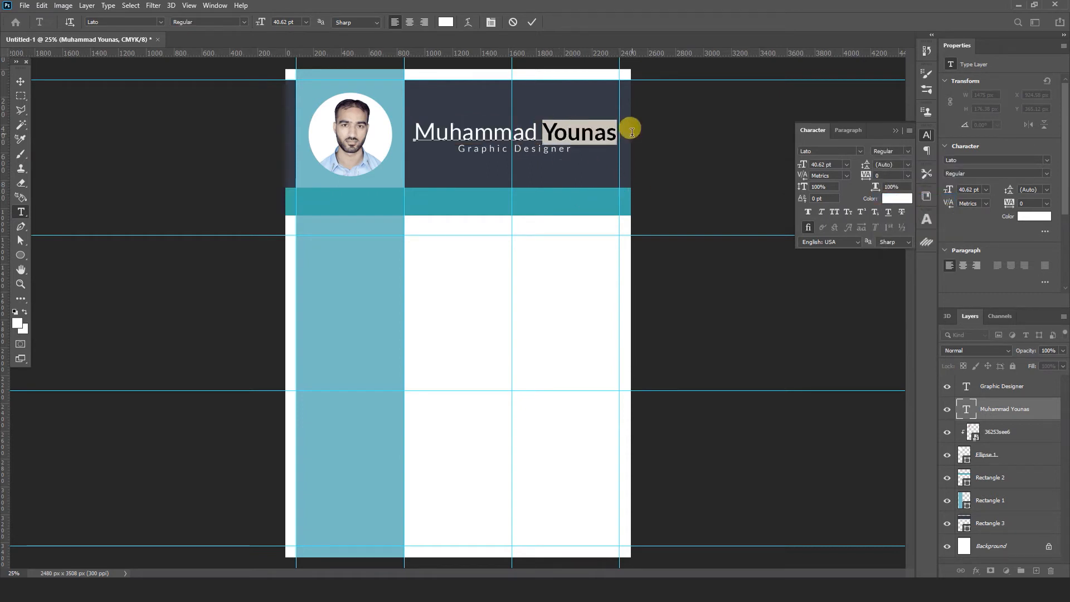
click(907, 151)
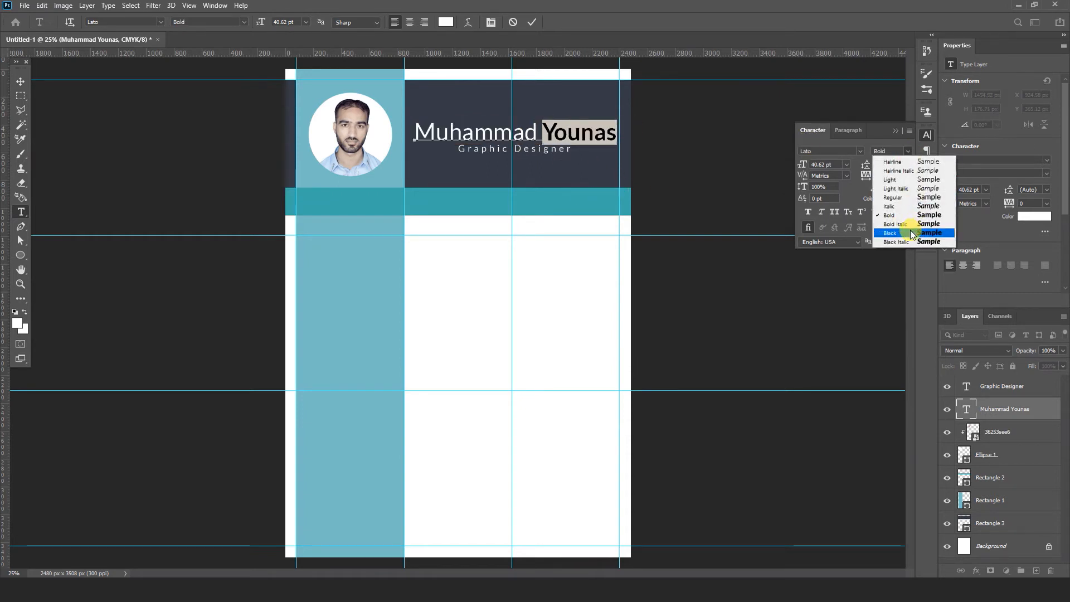
click(912, 233)
click(545, 129)
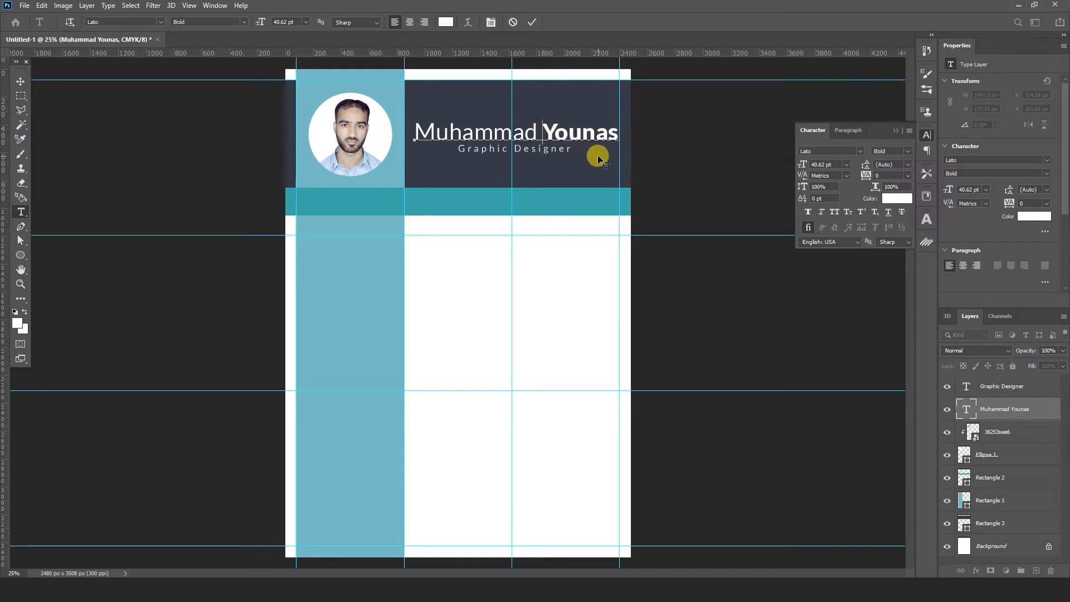
- Colour the surname with the contact bar's teal and nudge the subtitle slightly left
key(ctrl+shift+Right)
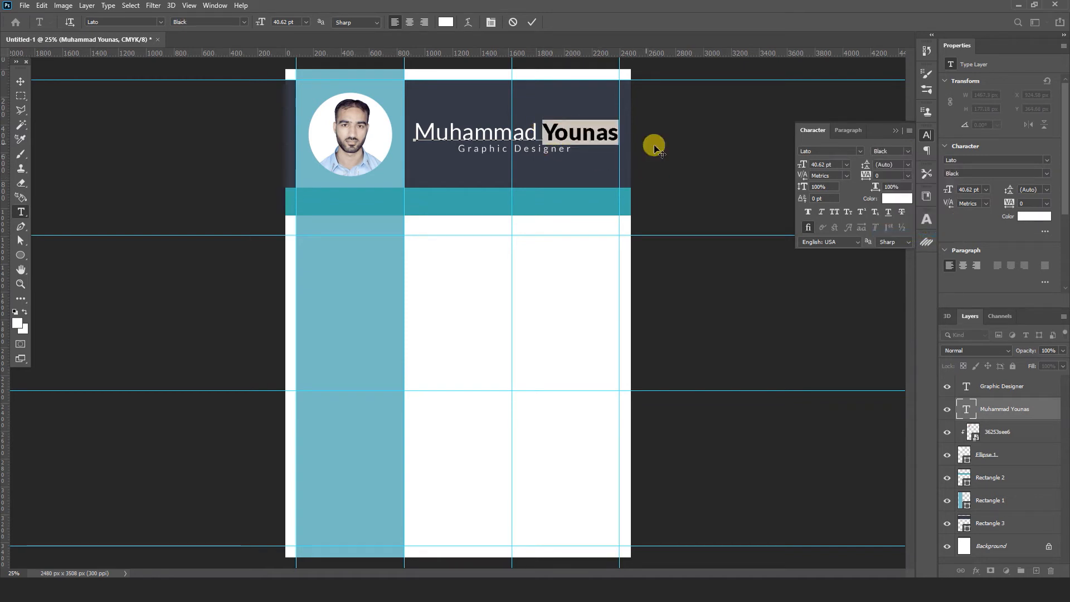
click(898, 200)
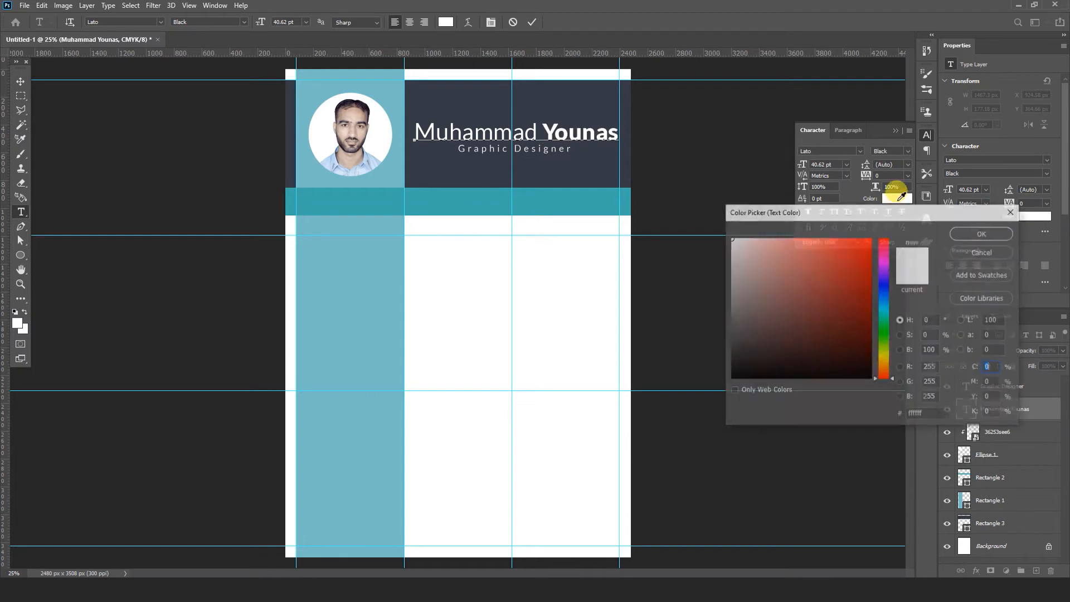
click(455, 195)
click(961, 233)
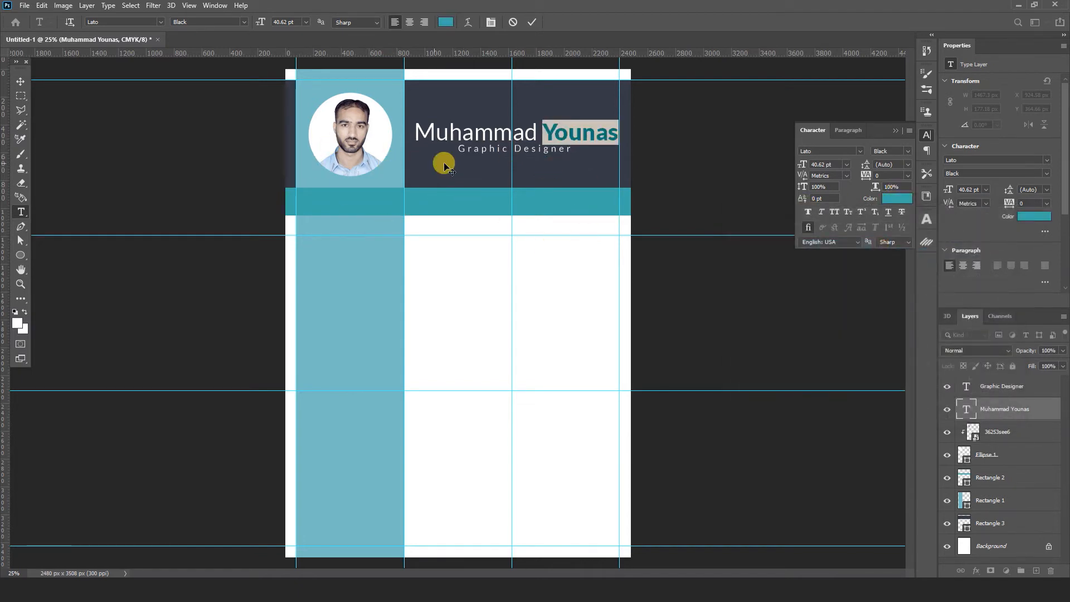
click(20, 82)
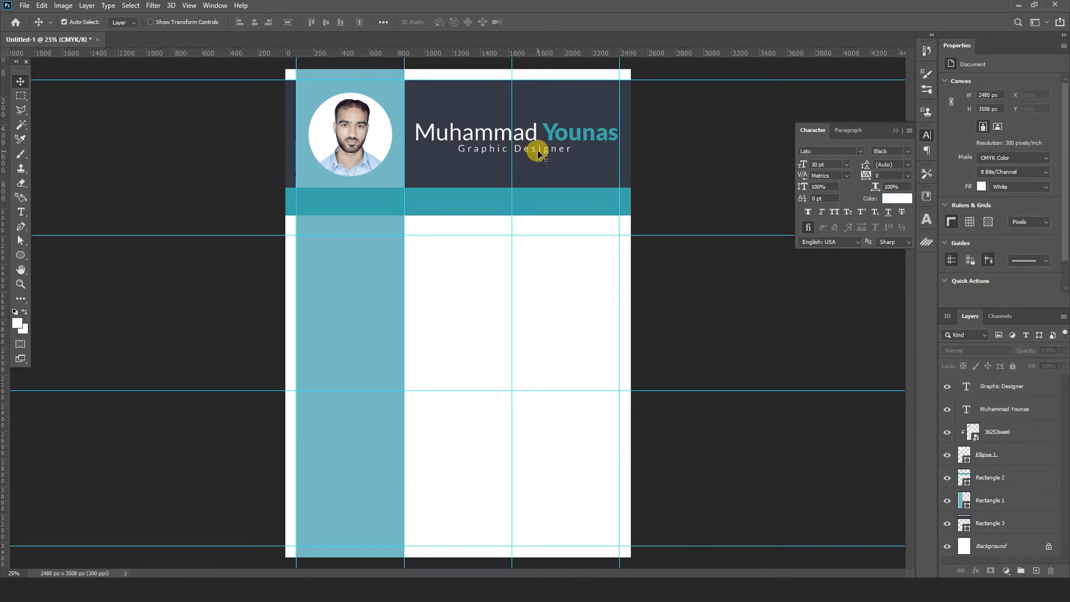
drag(538, 154, 532, 152)
click(669, 280)
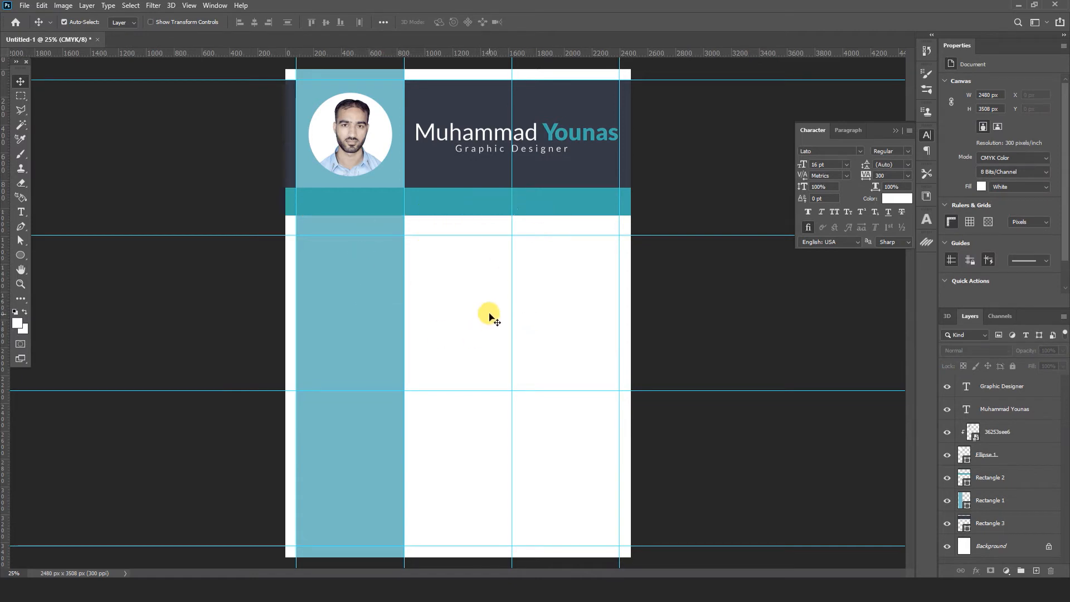
mouse_move(365, 568)
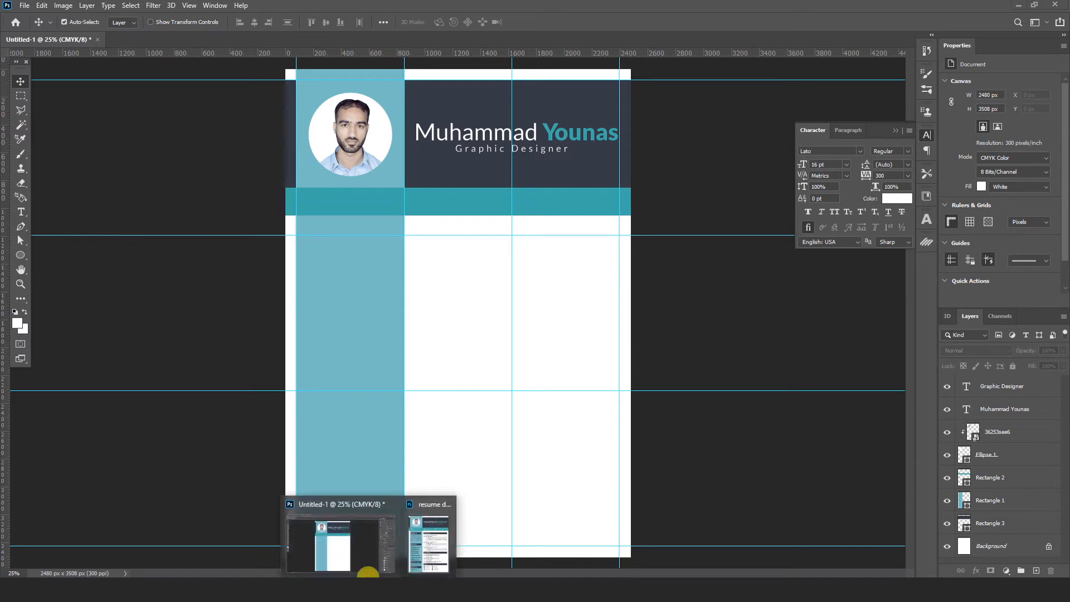
click(443, 547)
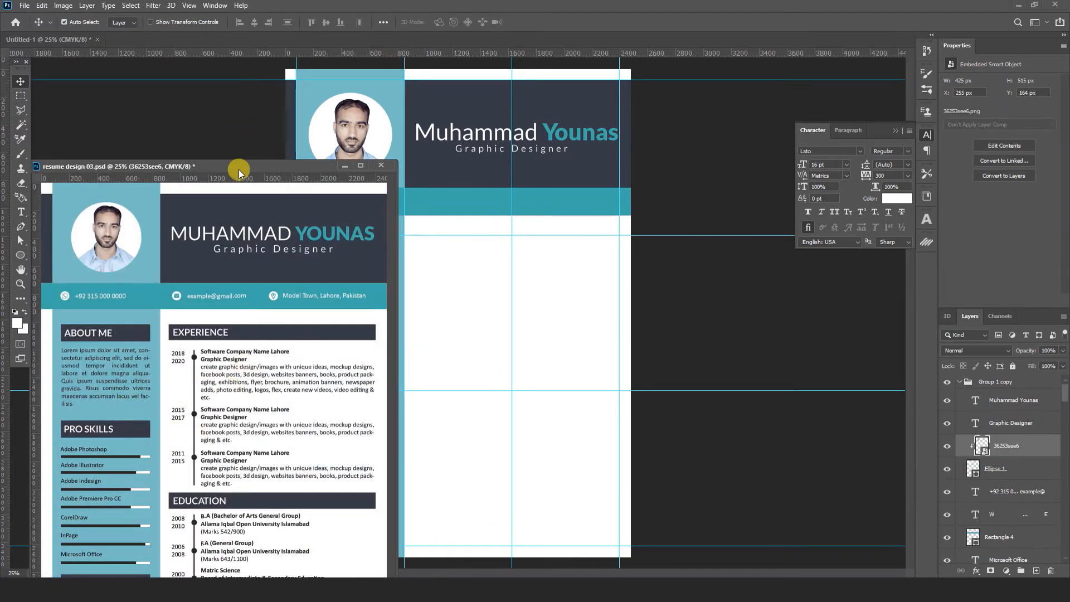
drag(238, 169, 266, 82)
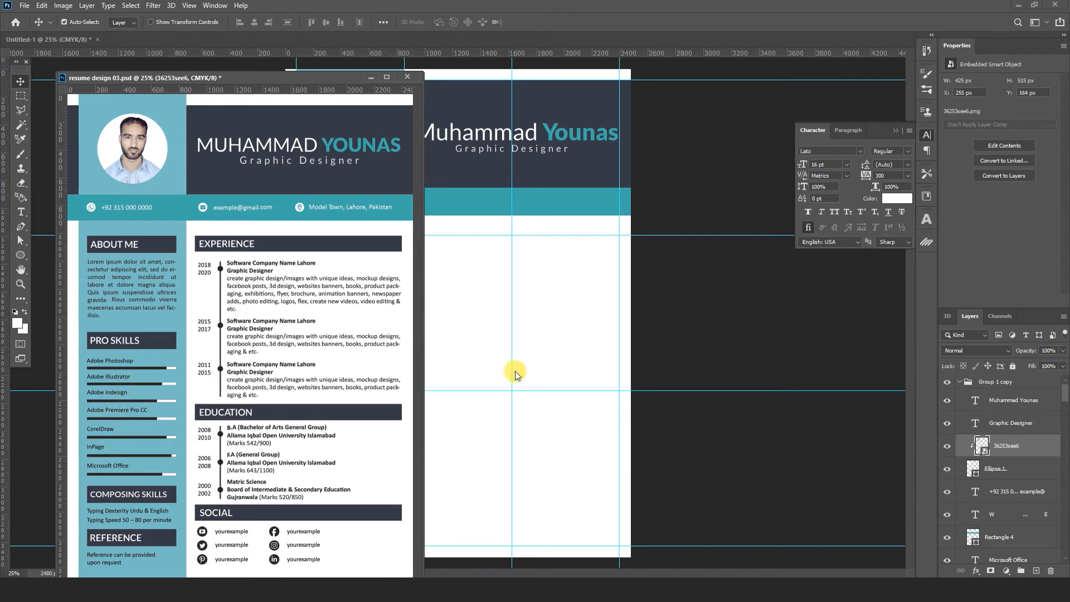
click(466, 336)
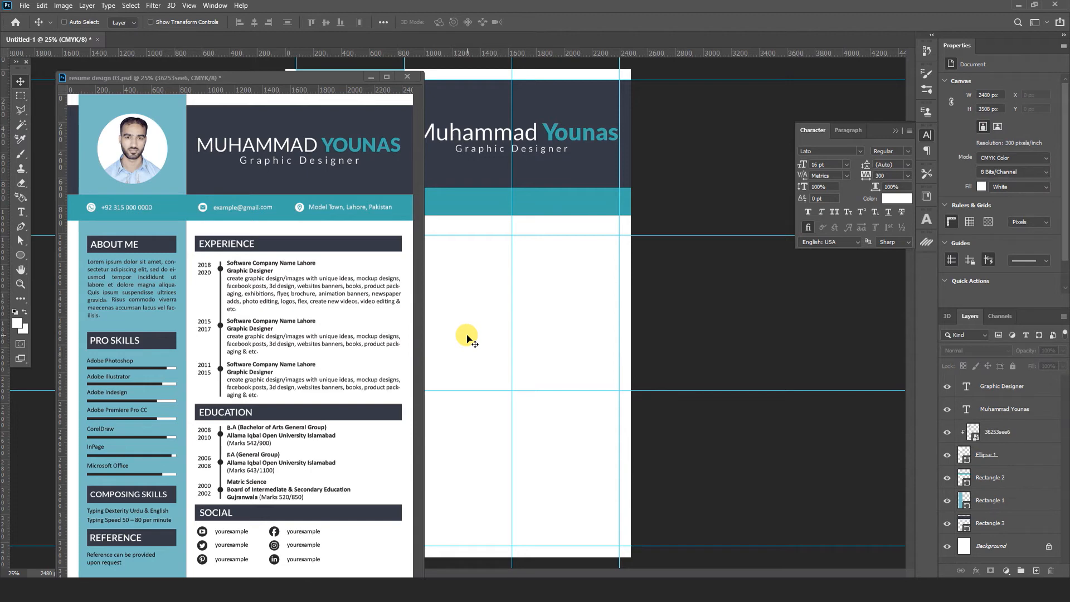
click(370, 77)
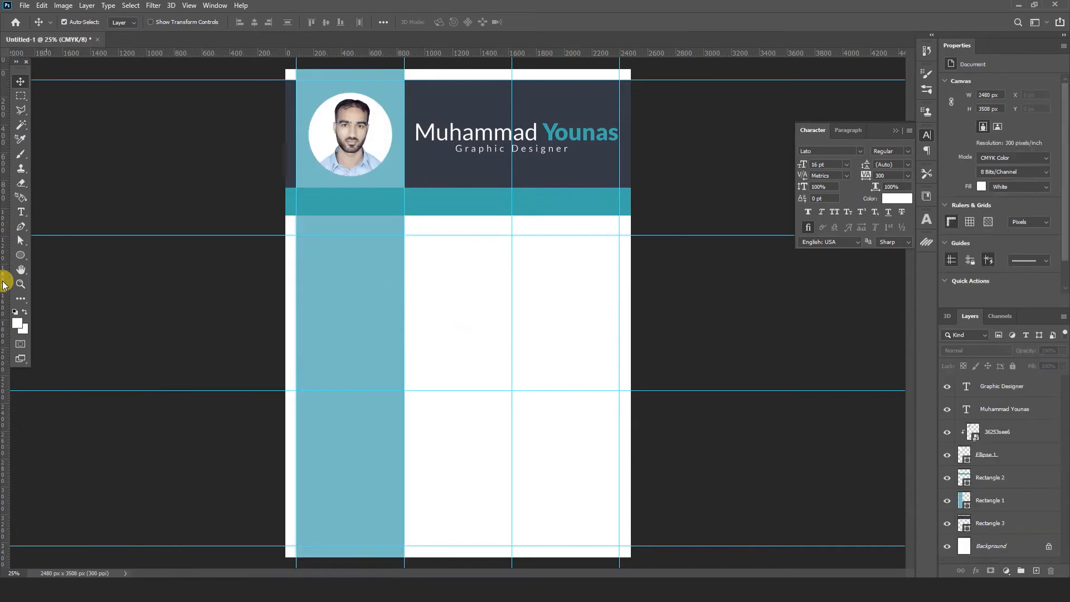
- Draw a thin bar across the right column below the contact strip and fill it with the header's dark navy
drag(21, 256, 51, 260)
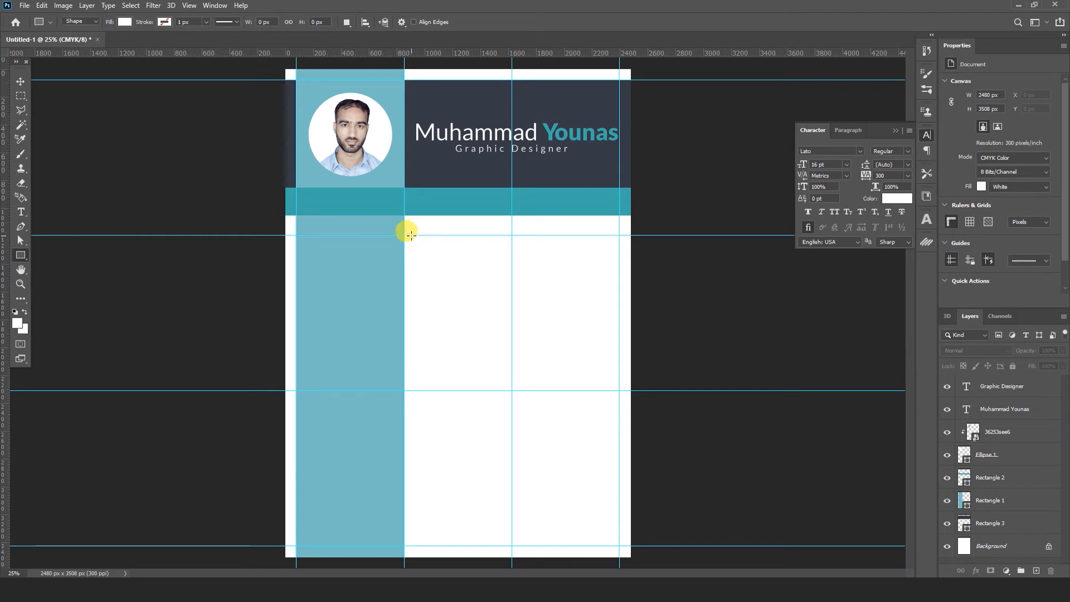
drag(412, 236, 620, 253)
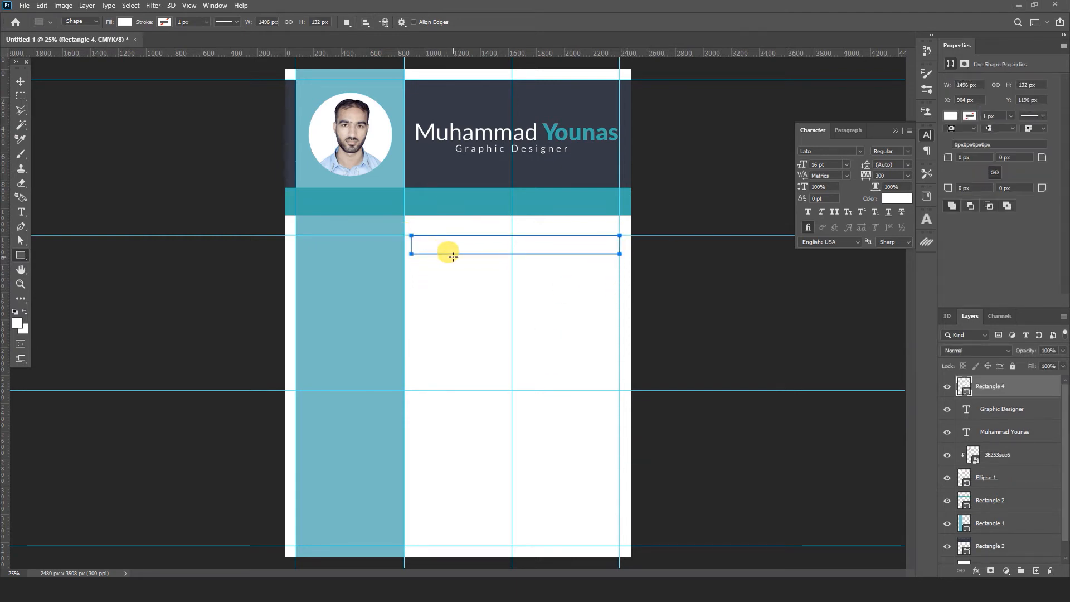
click(20, 82)
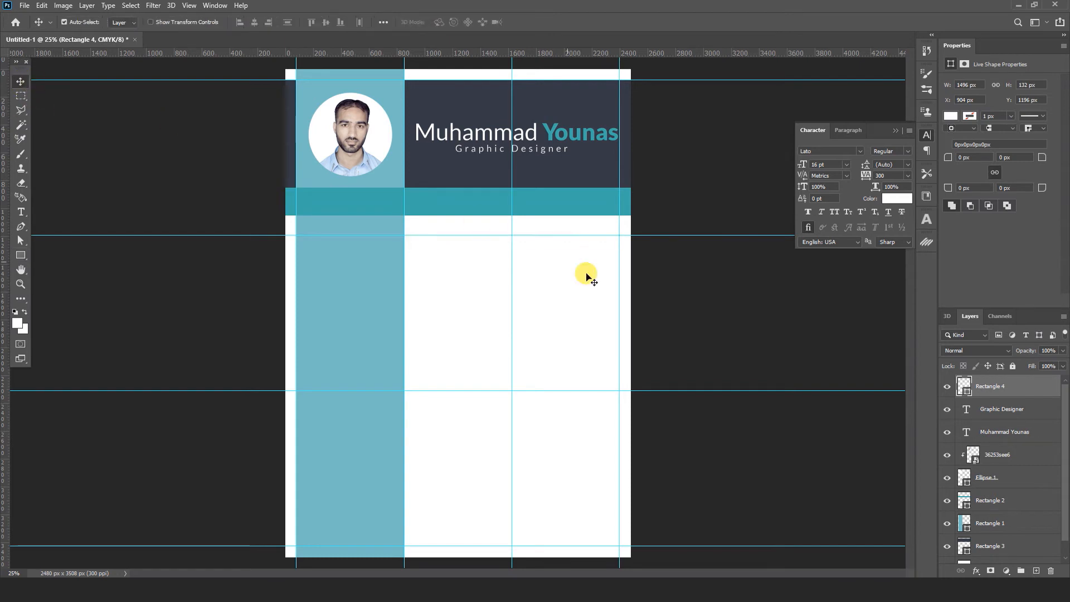
double_click(961, 386)
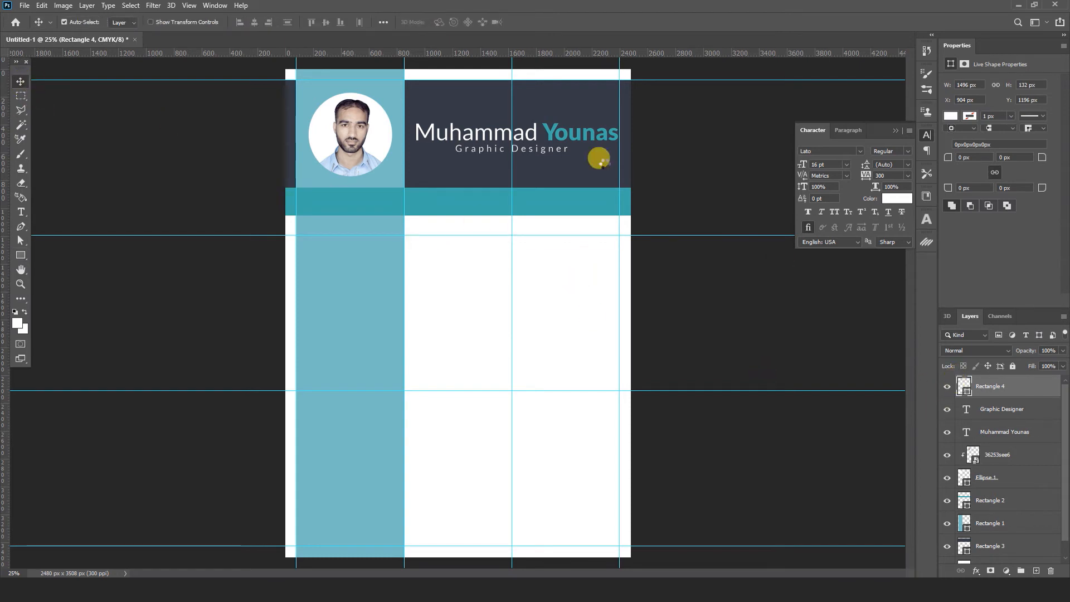
click(573, 107)
click(961, 238)
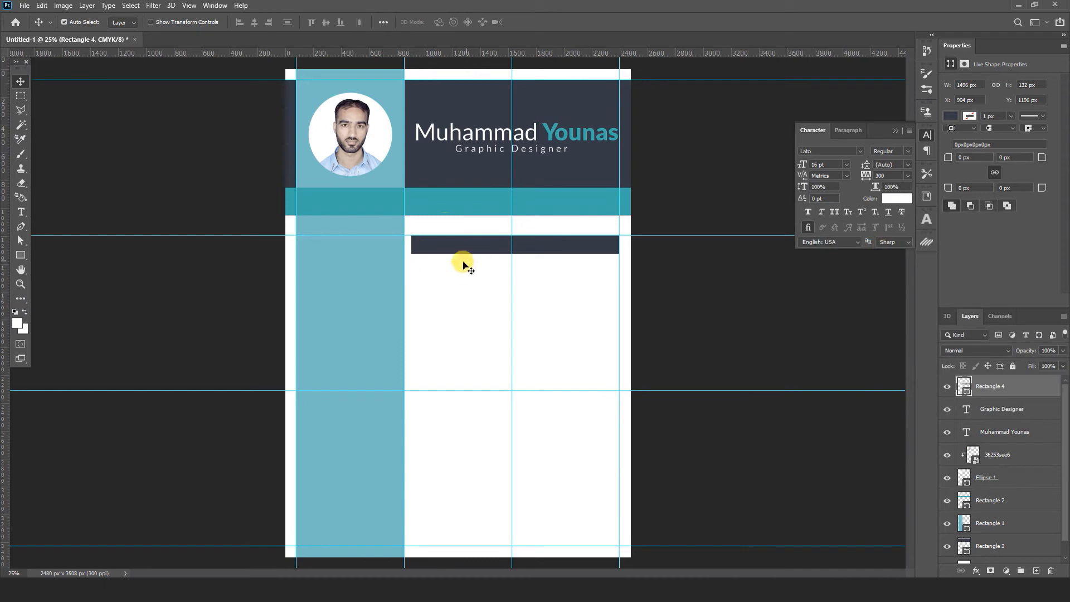
- Copy the navy bar to the left and narrow it to fit the left column
drag(478, 252, 374, 254)
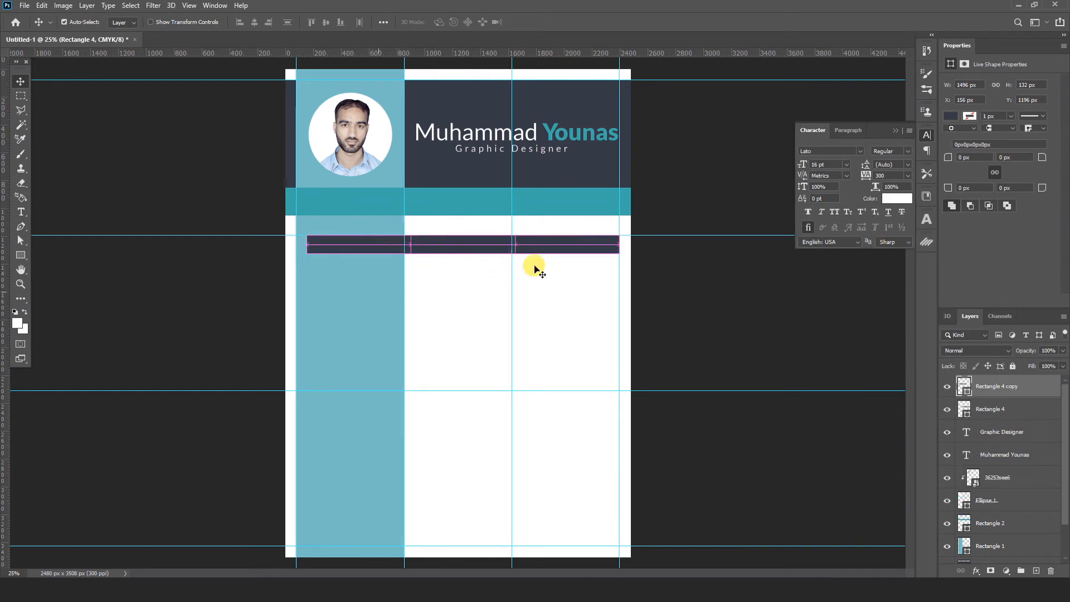
key(ctrl+j)
key(ctrl+t)
drag(516, 244, 393, 245)
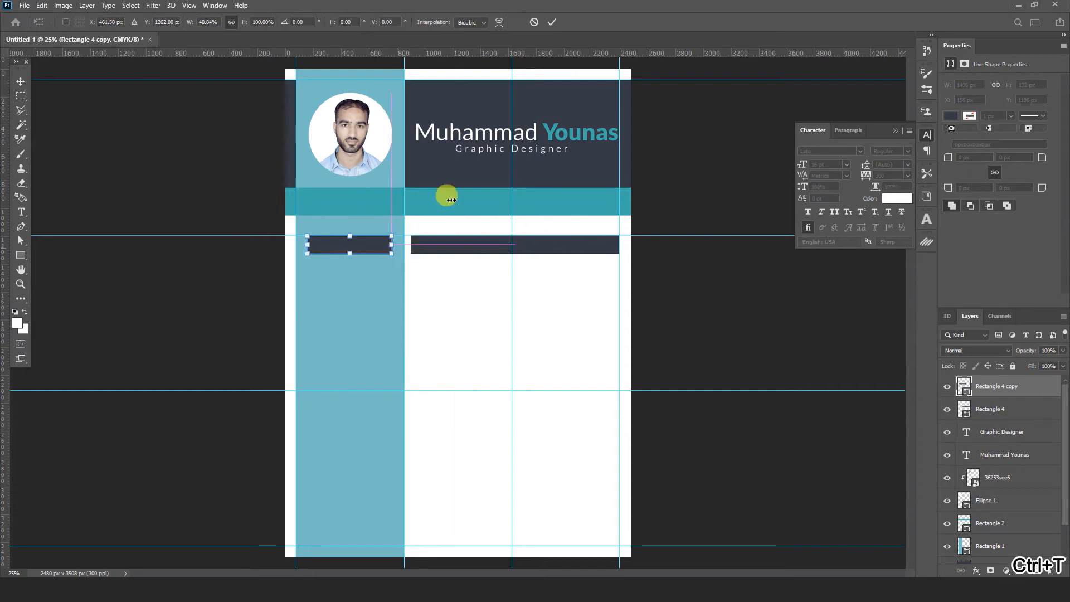
click(551, 22)
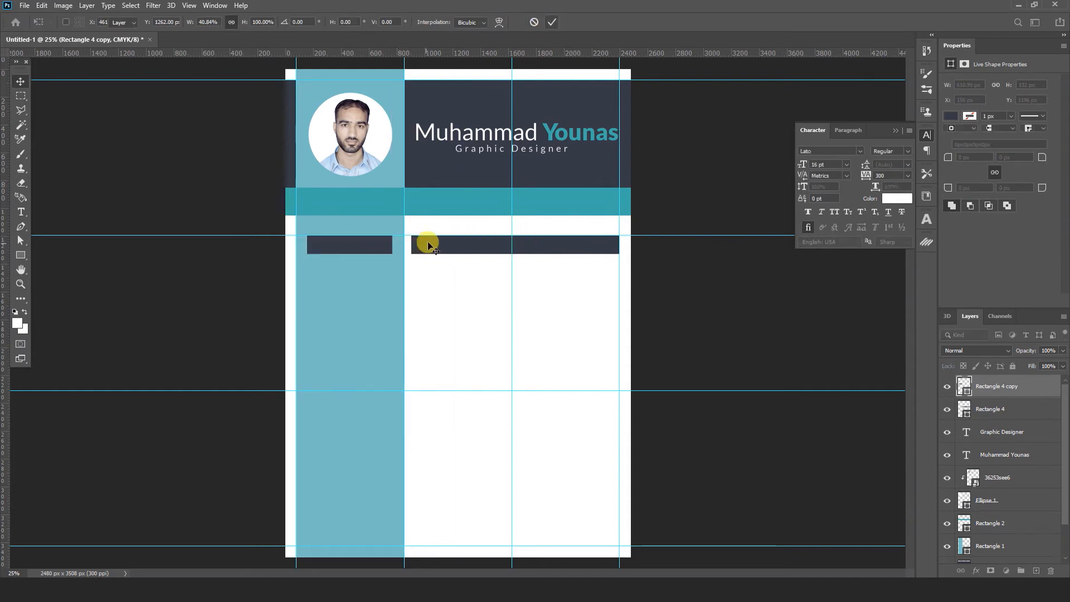
- Try duplicating both bars further down the page, then undo it and zoom in
shift+click(475, 245)
drag(556, 247, 556, 326)
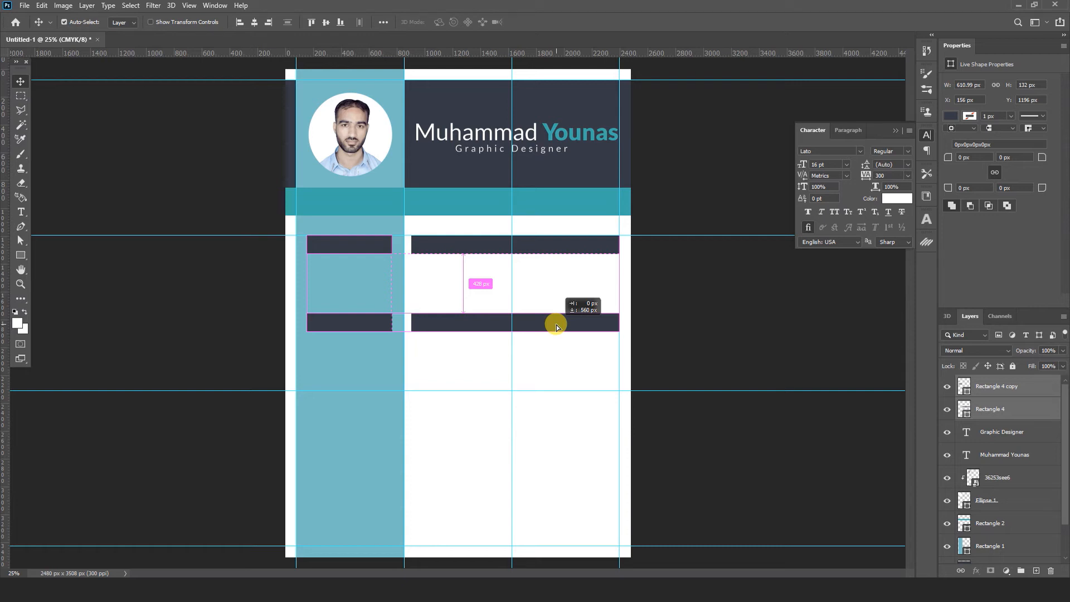
drag(556, 325, 556, 325)
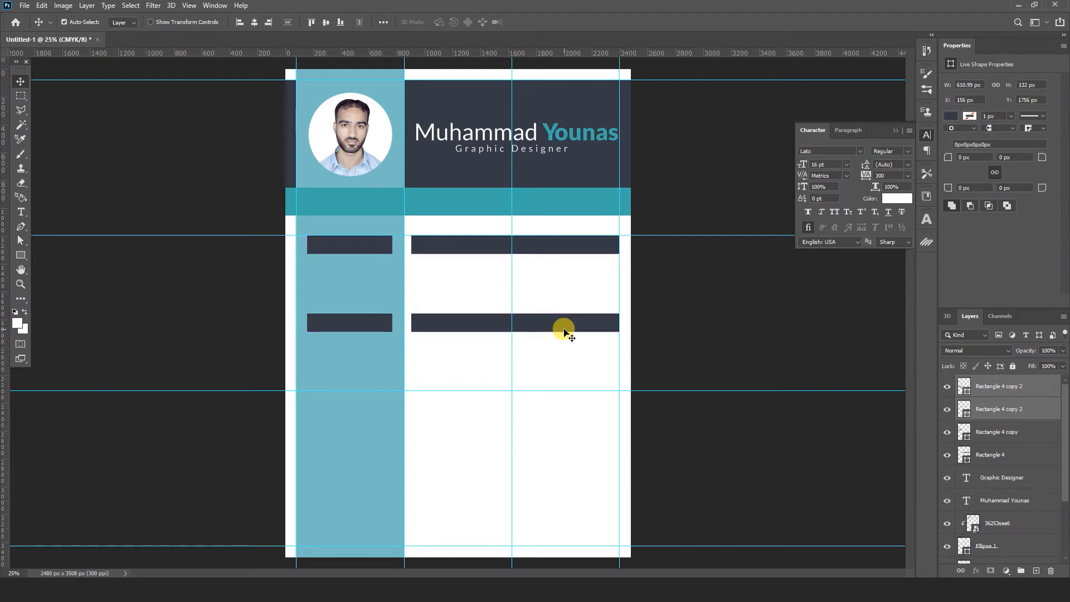
key(ctrl+z)
key(ctrl+z)
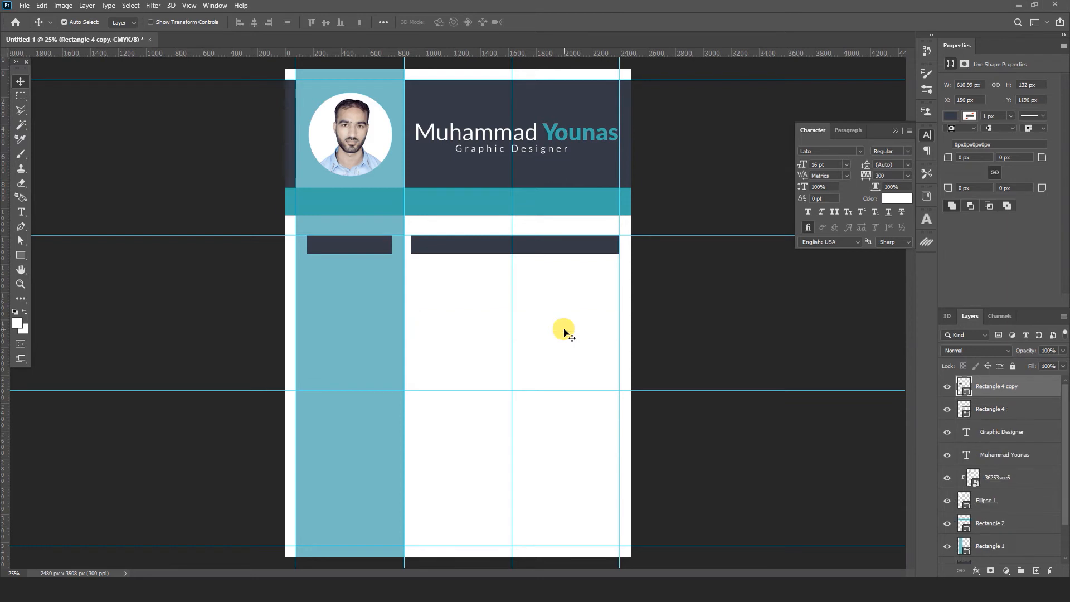
key(ctrl+plus)
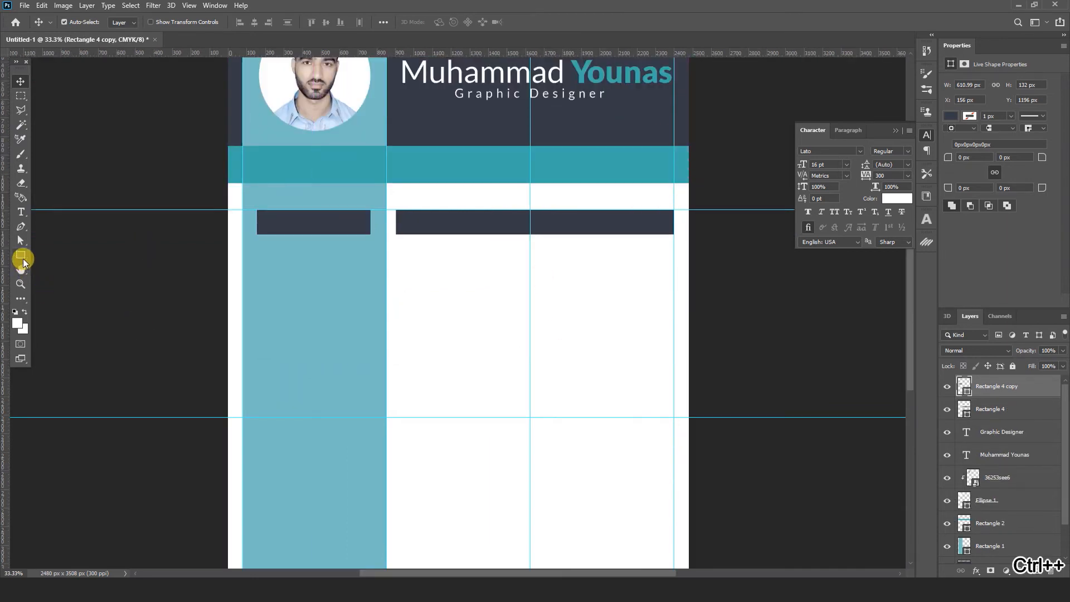
- Draw a thin line shape and position it in the left column
click(21, 256)
drag(257, 363, 350, 366)
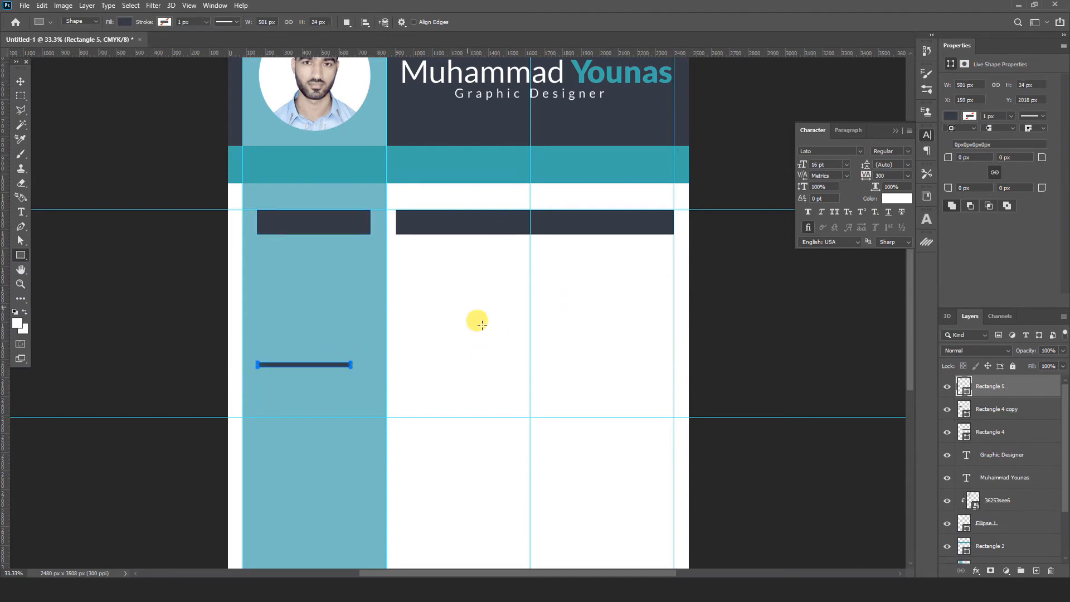
click(20, 81)
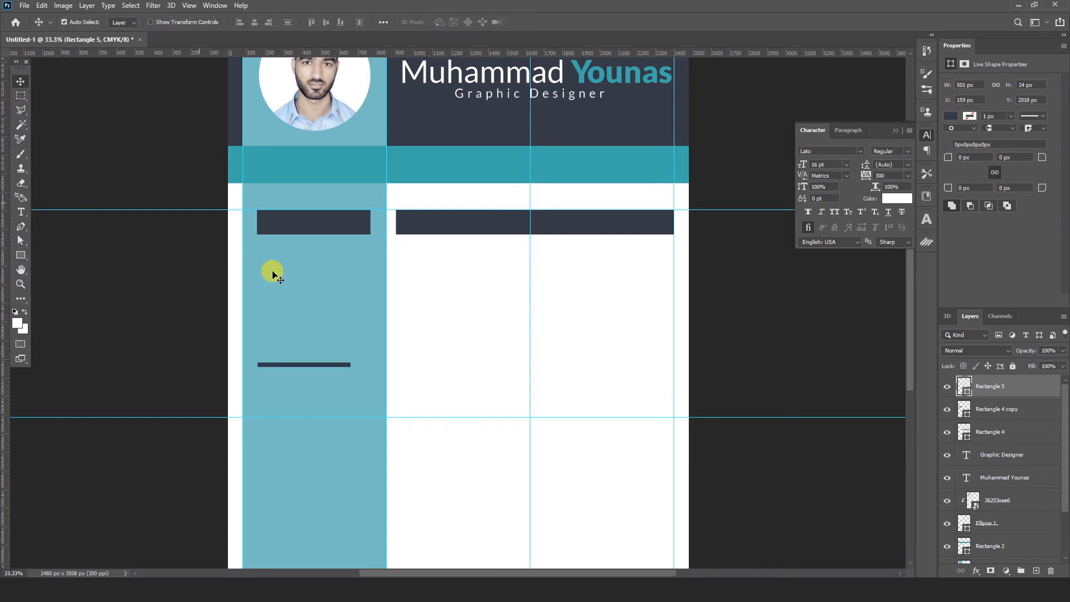
drag(296, 364, 330, 366)
- Duplicate the line, shorten the copy and colour it white #ffffff, then zoom out
key(ctrl+j)
key(ctrl+t)
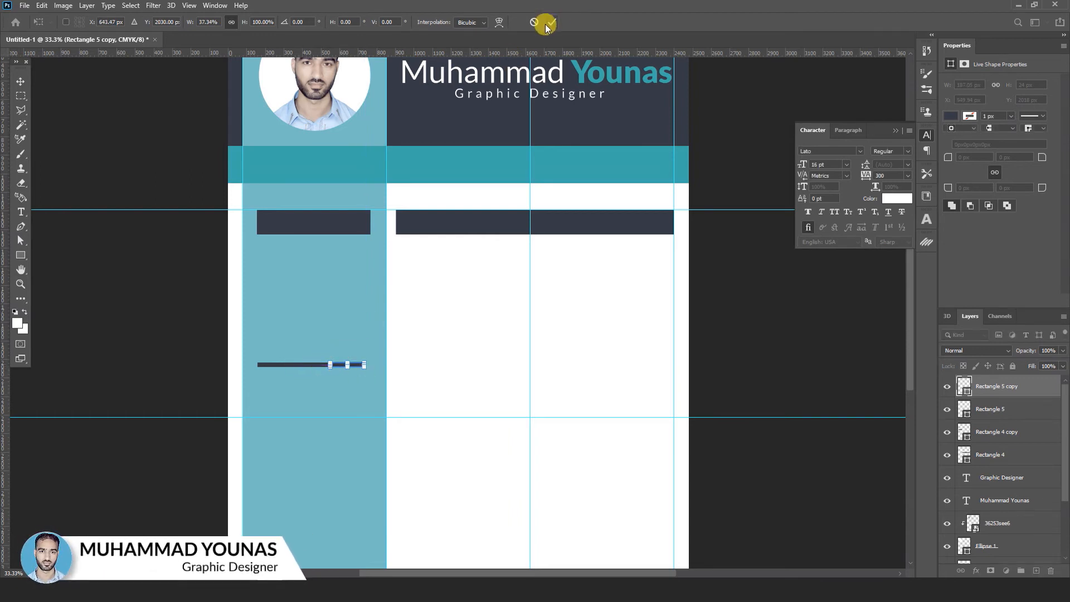
click(551, 24)
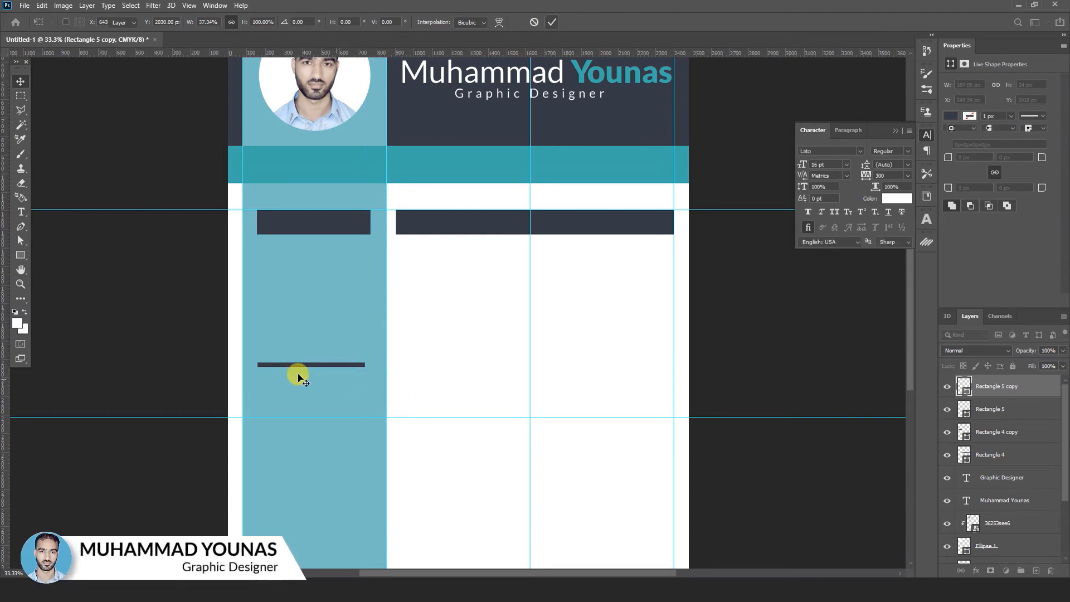
double_click(954, 378)
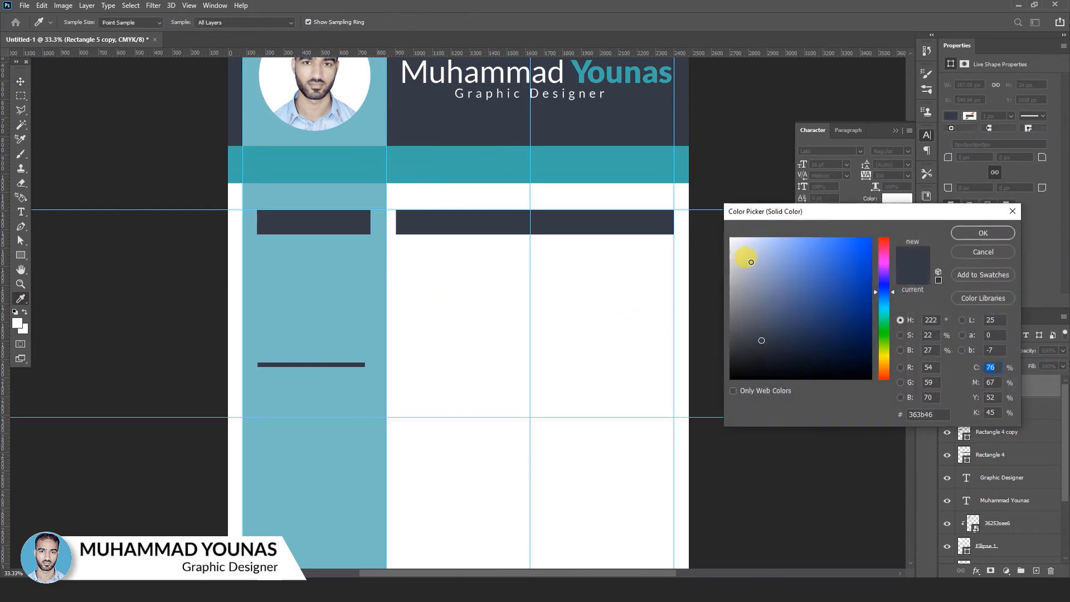
drag(748, 256, 728, 235)
click(981, 233)
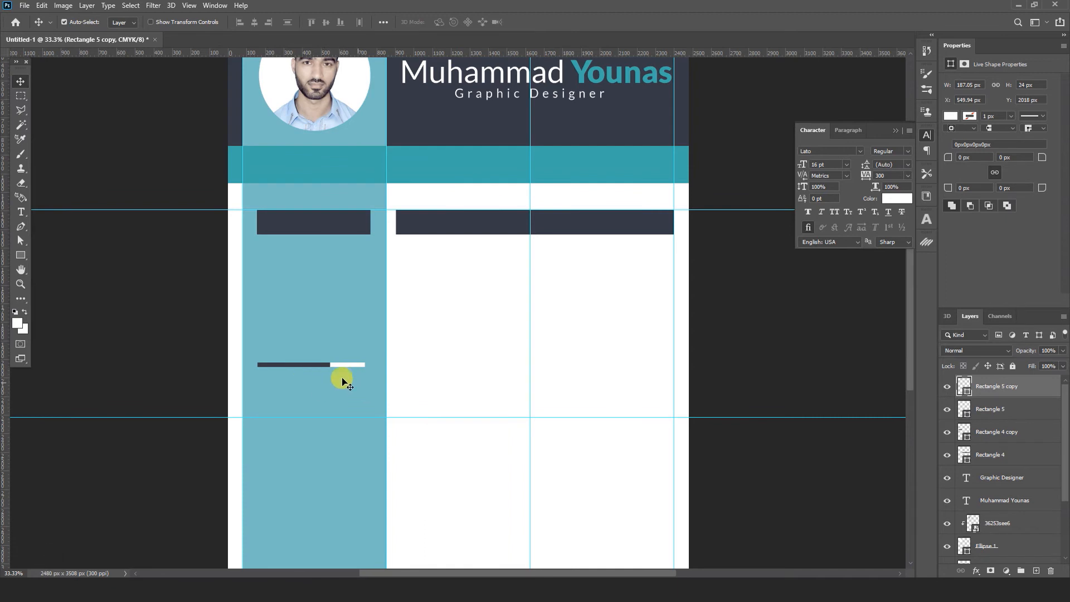
key(ctrl+minus)
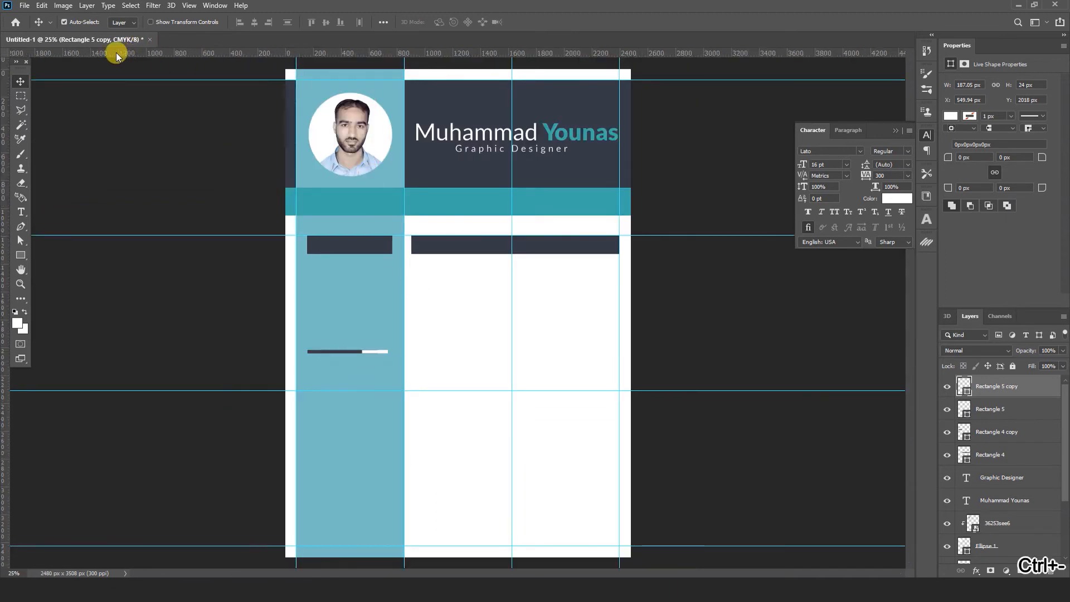
- Draw a globe custom shape in the main column
click(21, 256)
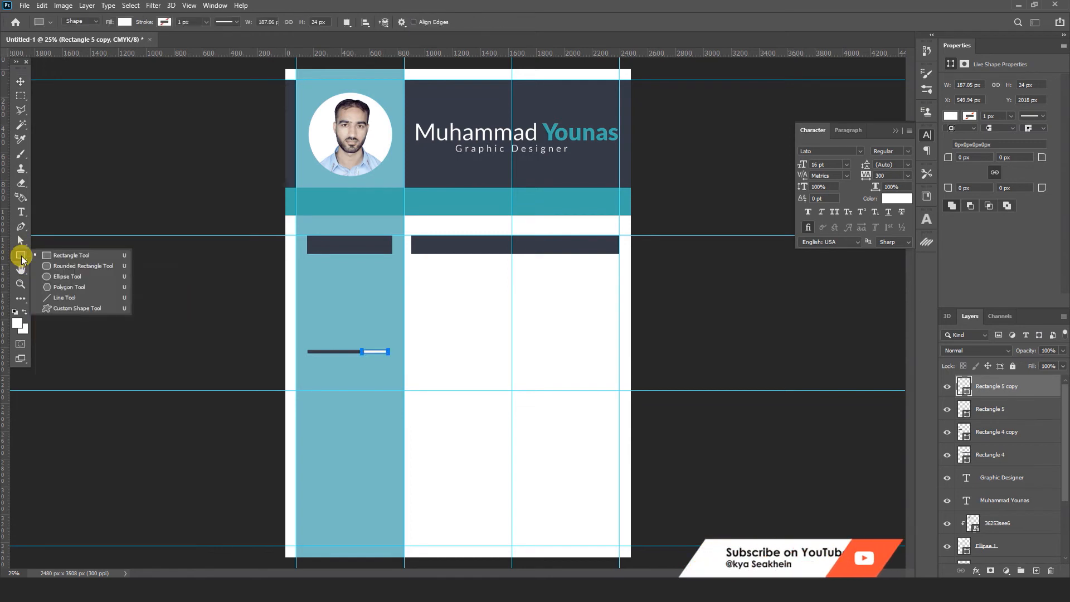
click(60, 310)
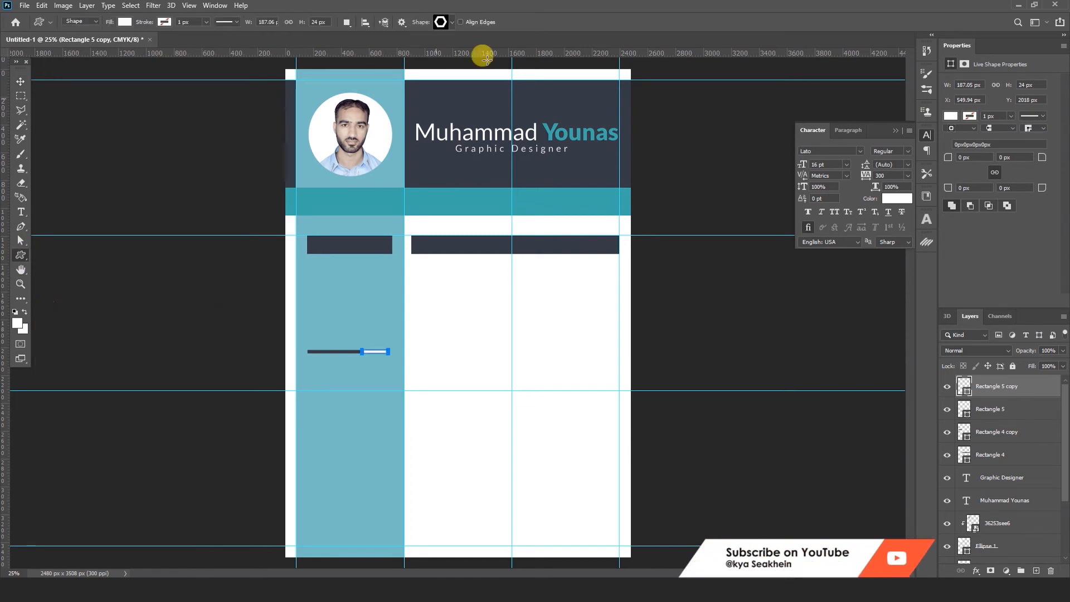
click(452, 22)
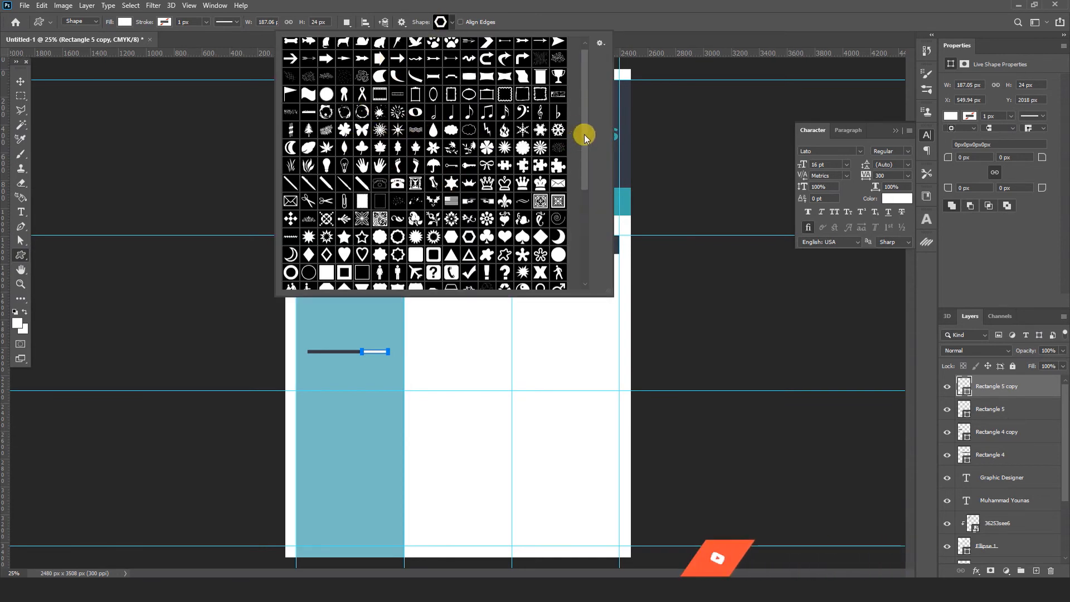
drag(584, 137, 595, 219)
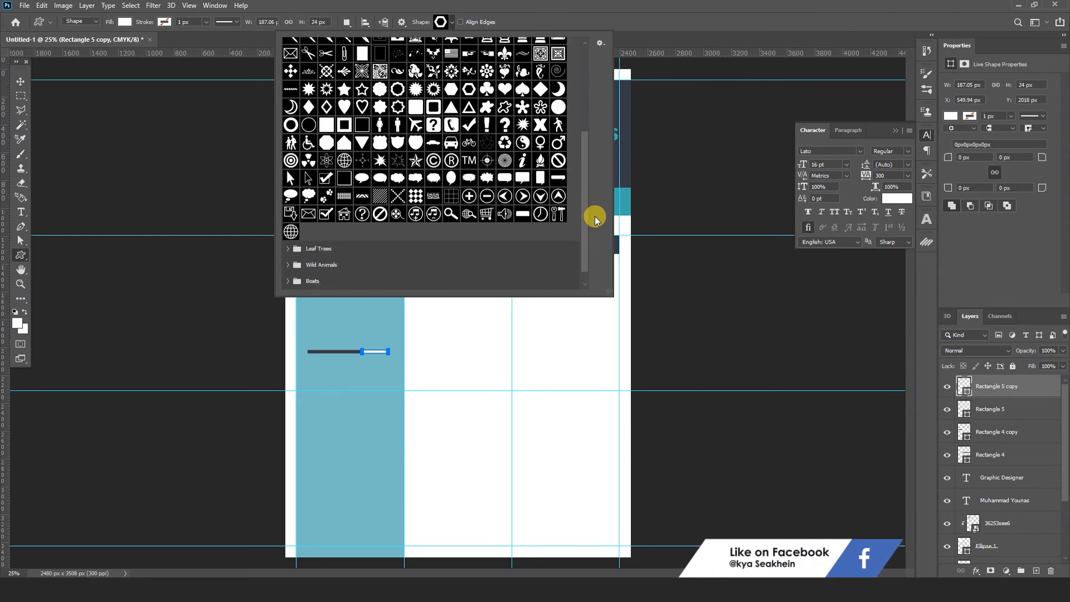
click(291, 231)
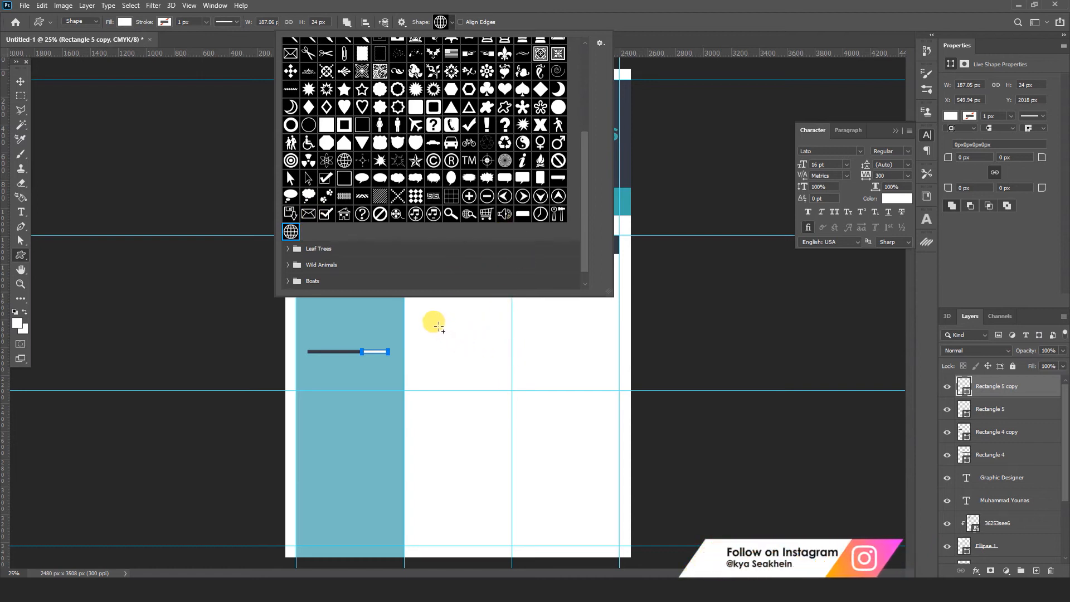
click(439, 328)
drag(433, 321, 452, 344)
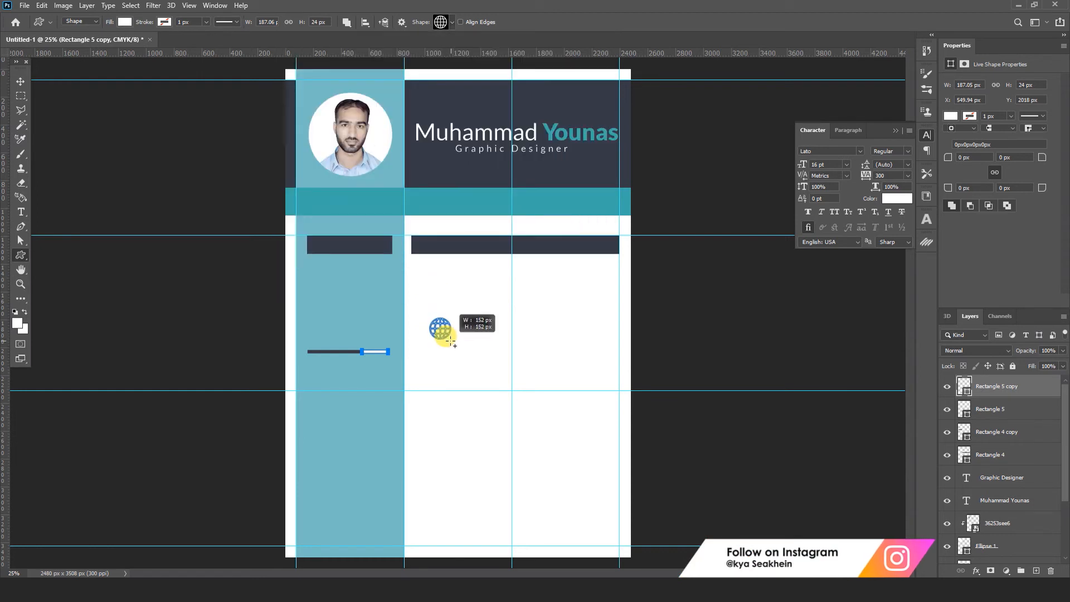
drag(450, 341, 451, 340)
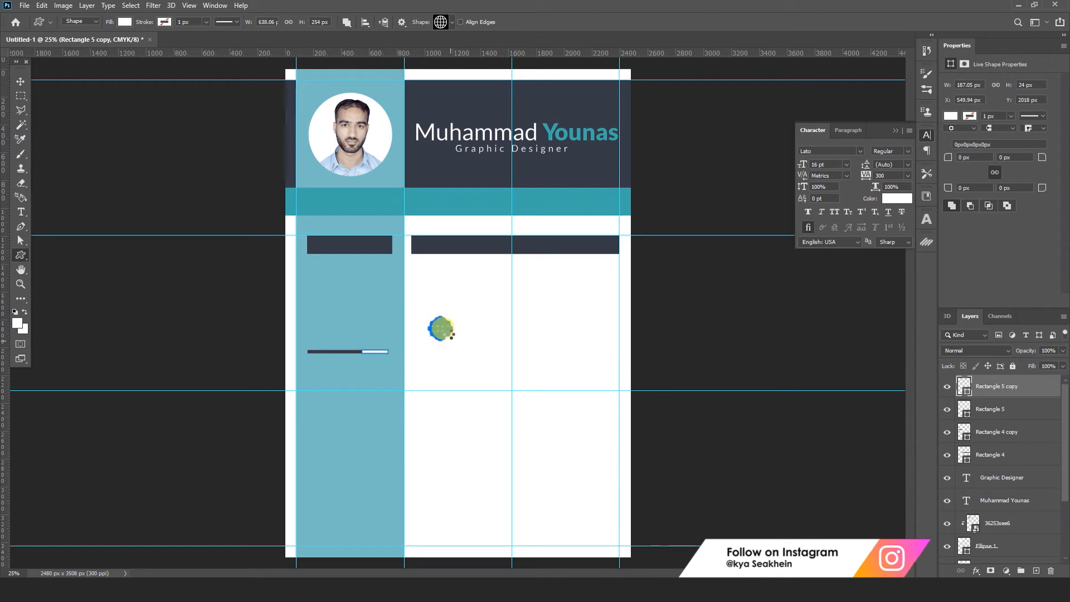
- Fill the globe with the header's dark navy and nudge it, then delete it and the sidebar skill line
click(20, 81)
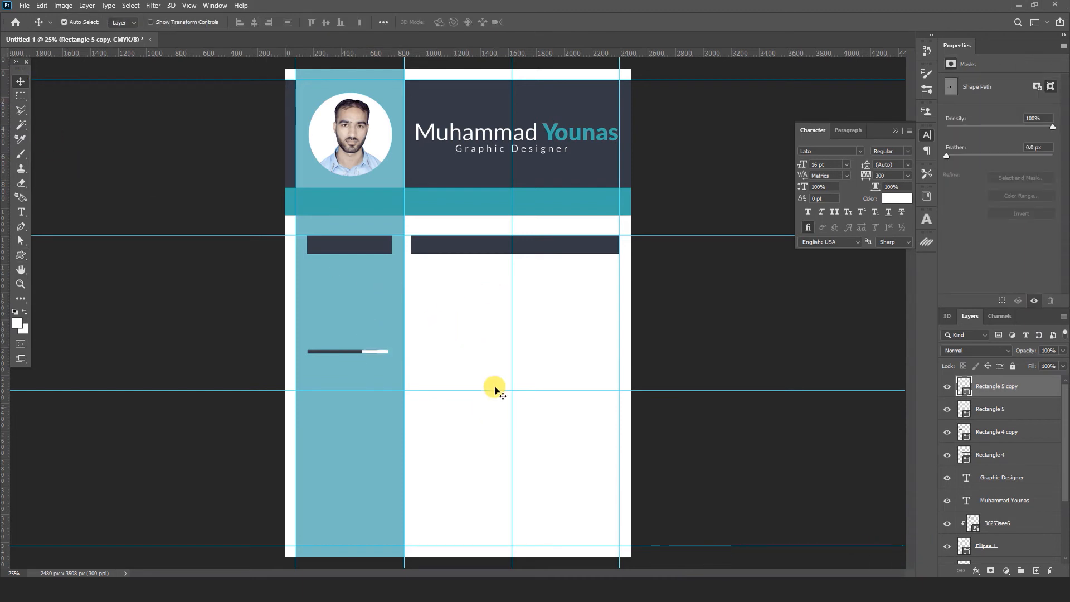
double_click(965, 385)
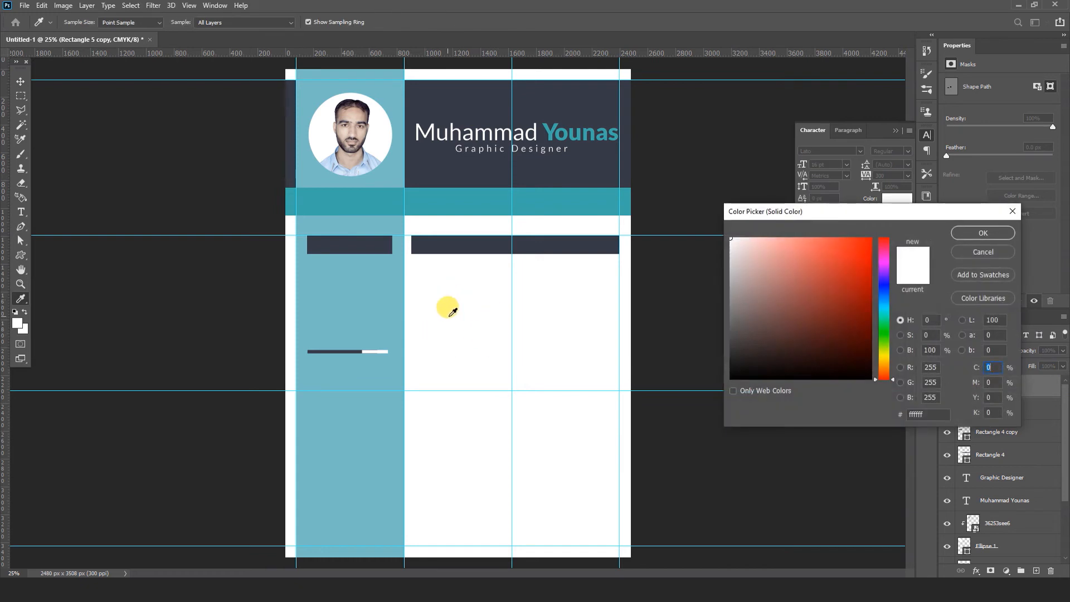
click(596, 96)
click(965, 234)
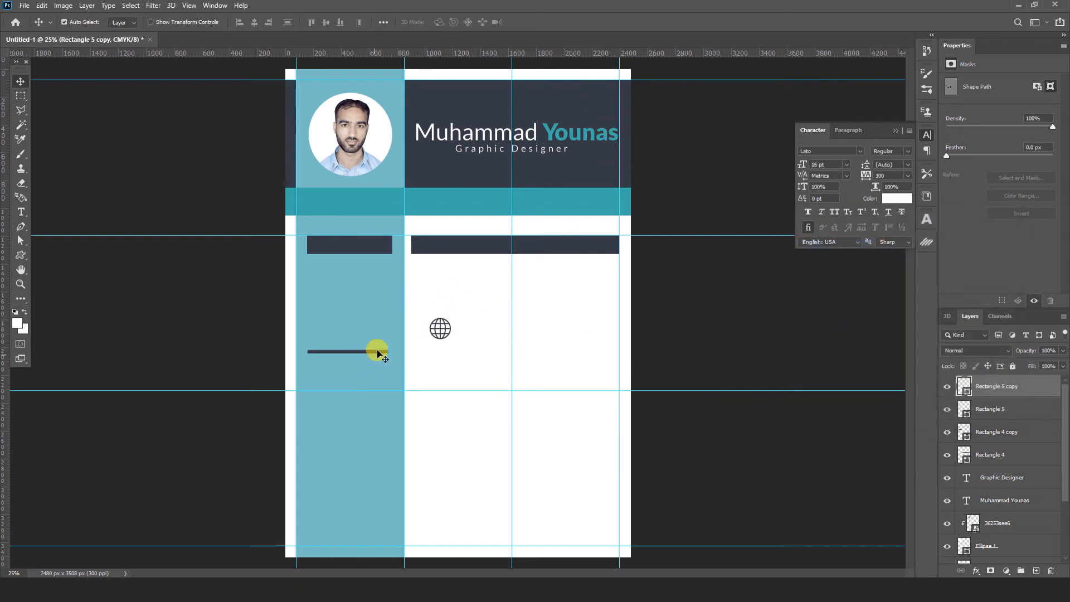
drag(449, 324, 446, 326)
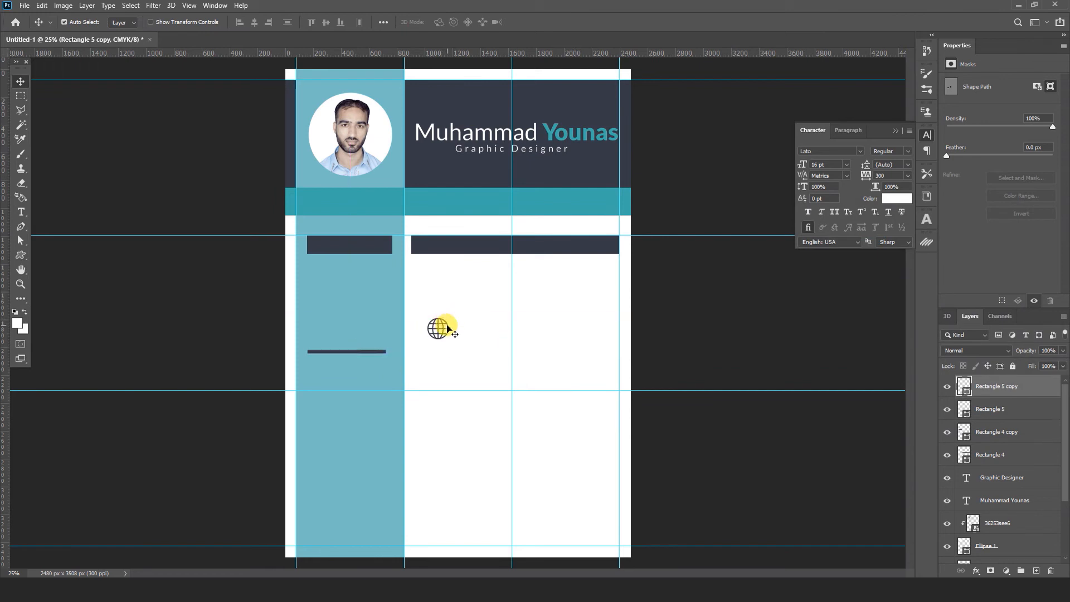
key(Delete)
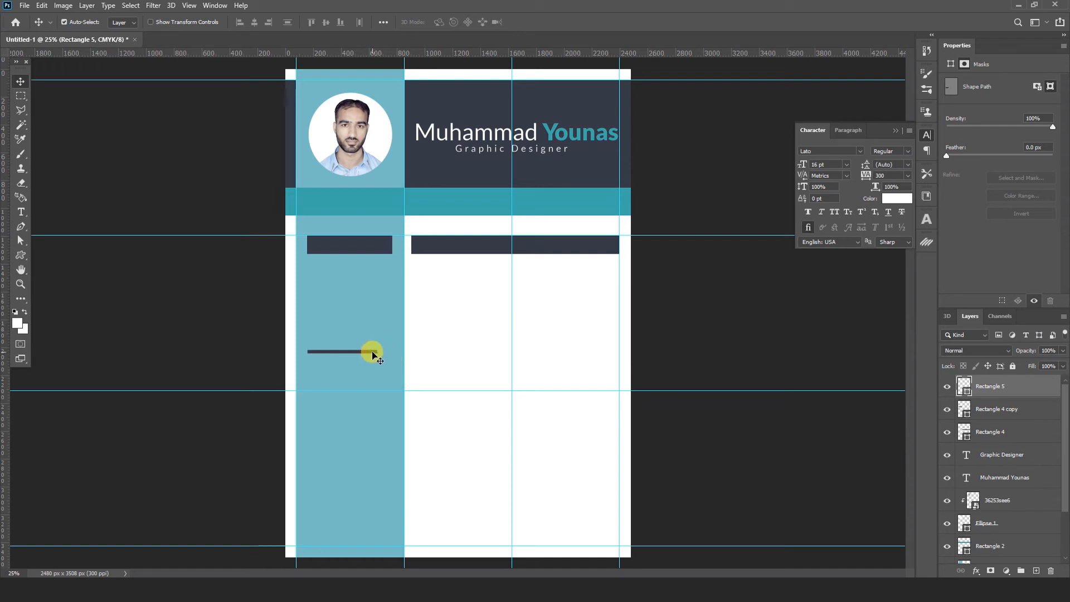
key(Delete)
- Delete the left-column dark heading bar
key(Delete)
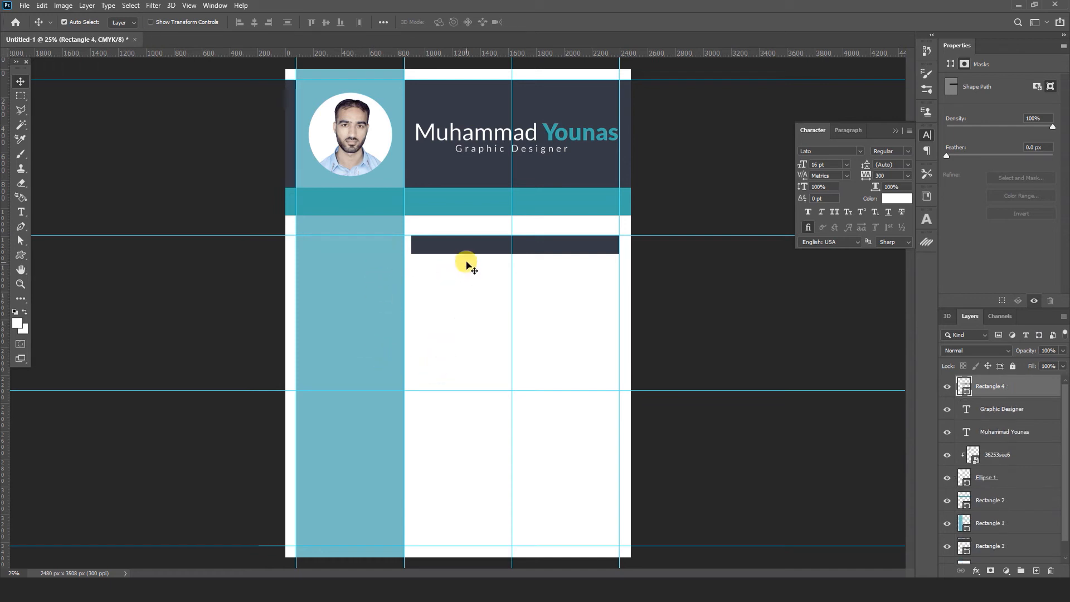
key(Delete)
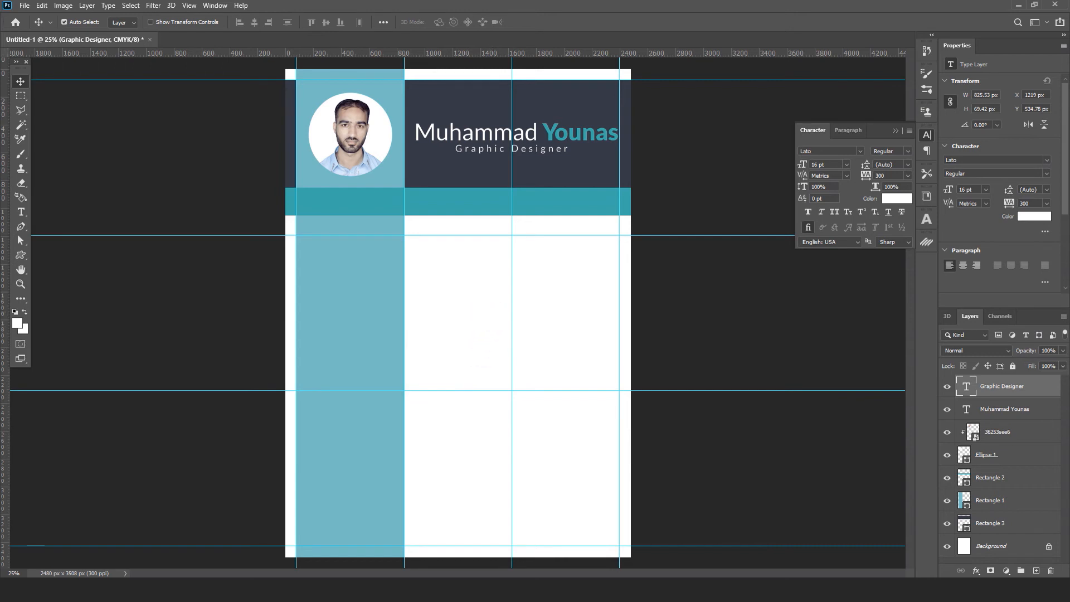
- Copy all sections below the contact band from resume design 03 and paste them in place into Untitled-1
click(424, 539)
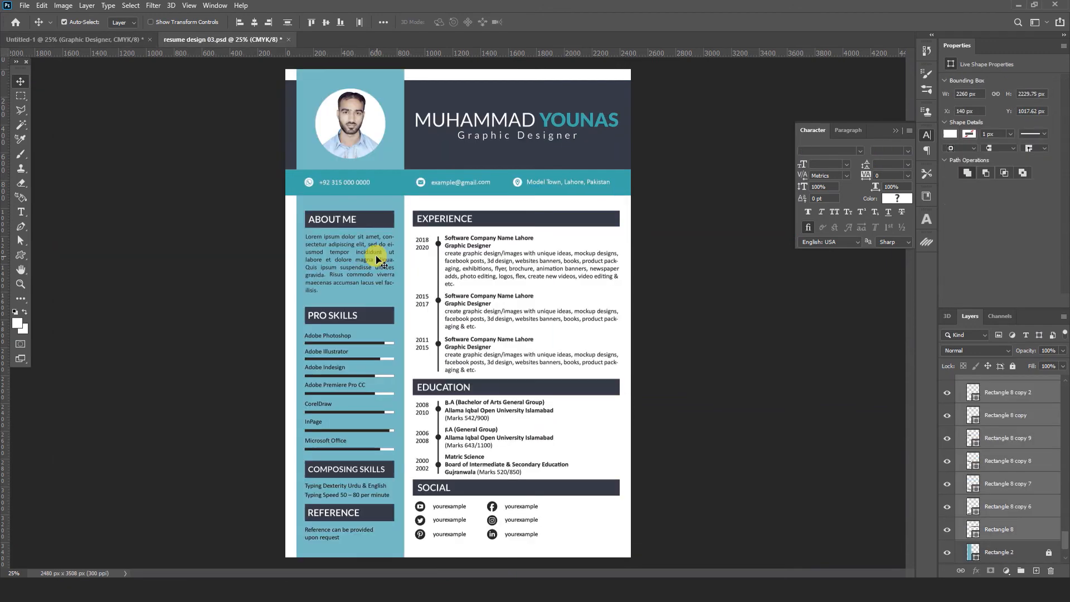
drag(303, 206, 609, 547)
click(42, 6)
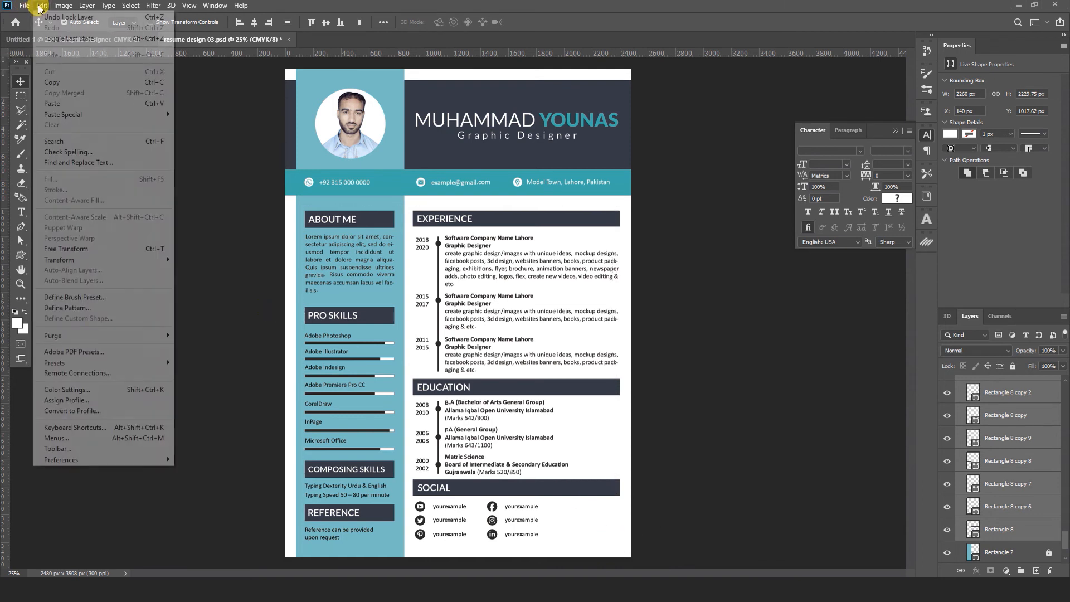
click(50, 84)
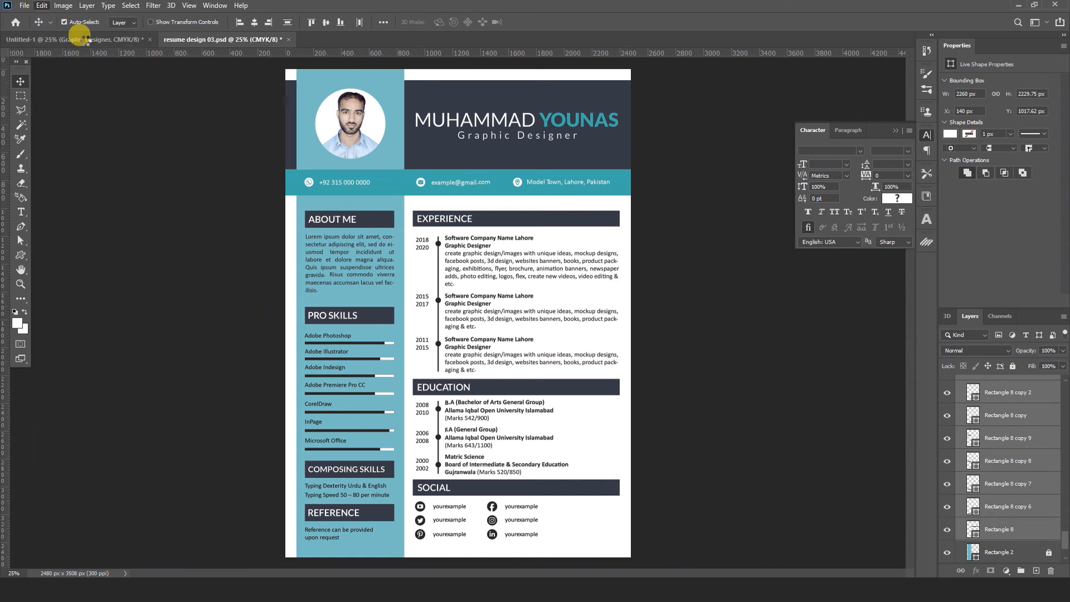
click(85, 41)
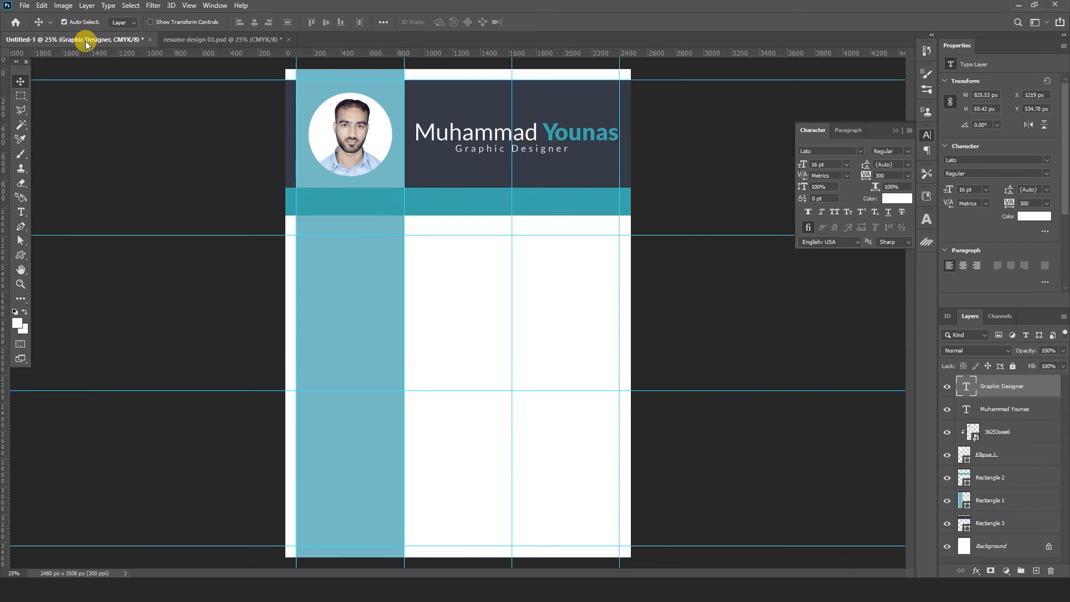
click(43, 10)
mouse_move(86, 120)
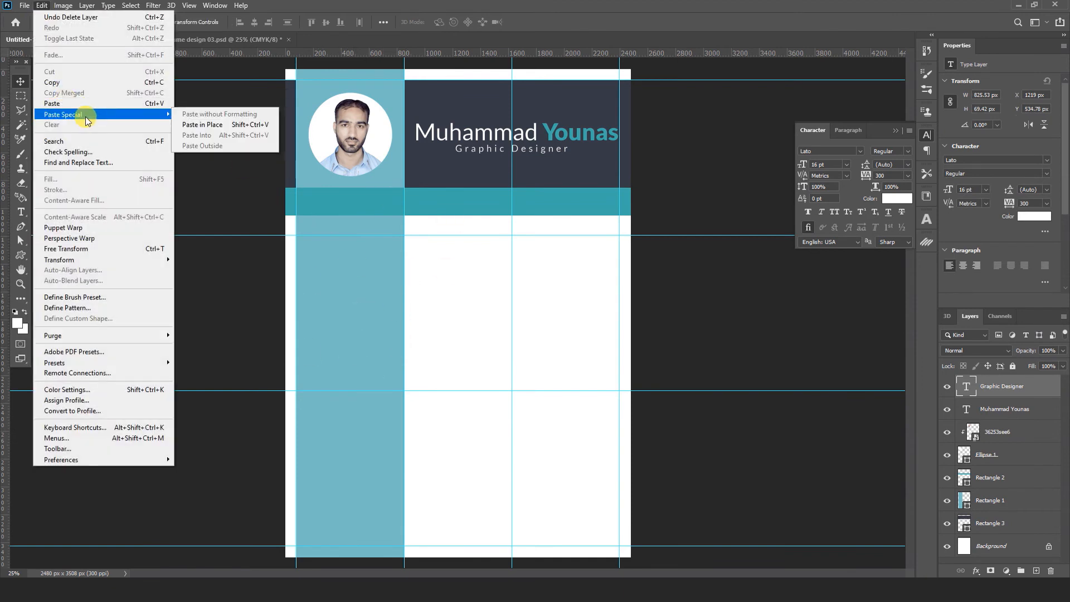
click(194, 126)
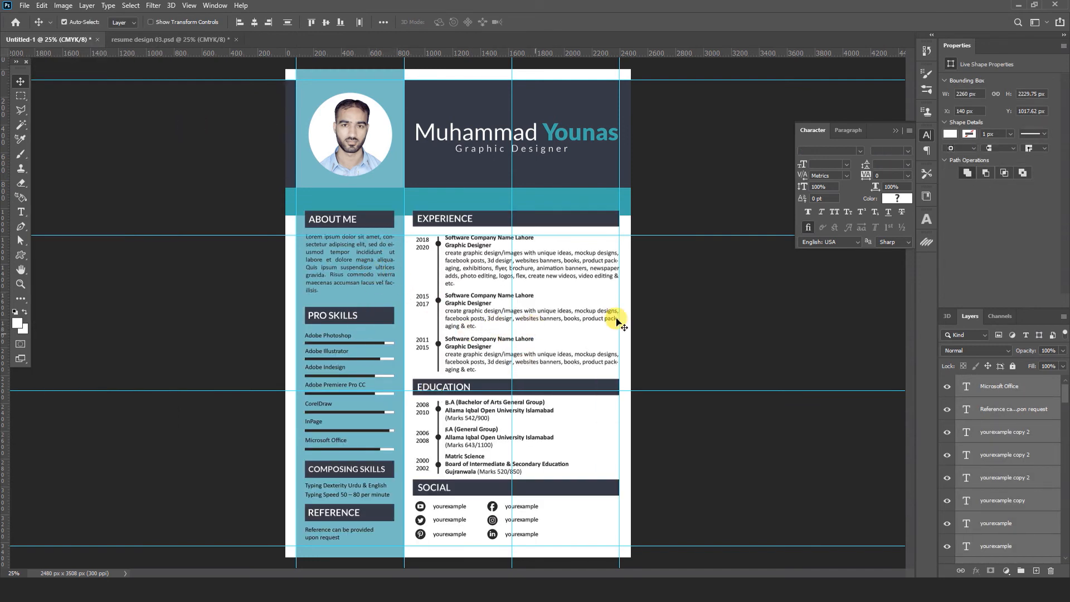
- Move the teal contact band up and scale the profile photo and its circle to about 89%
click(443, 198)
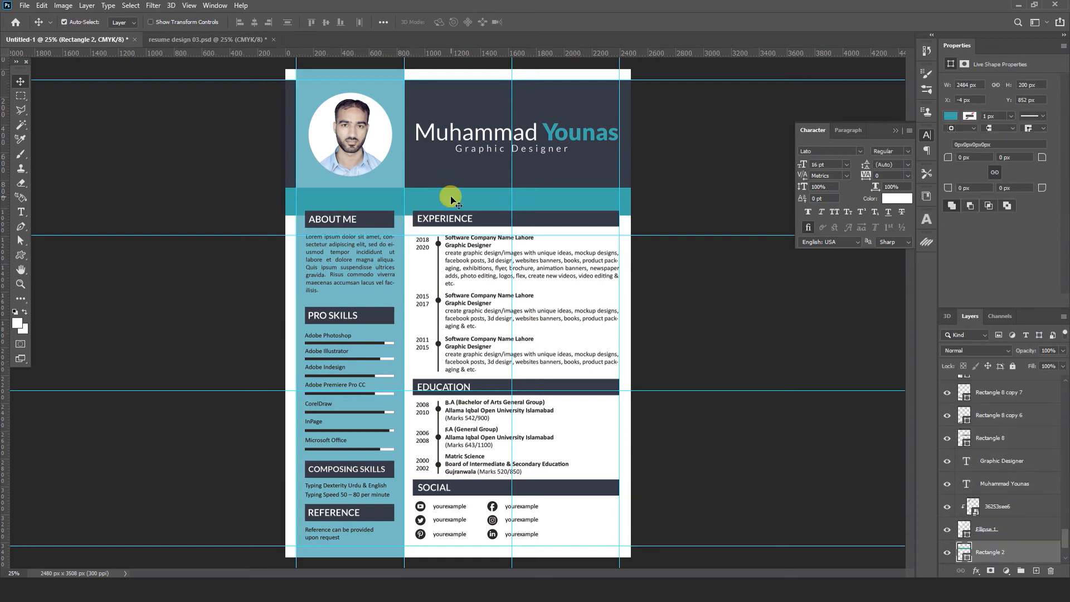
drag(449, 199, 446, 184)
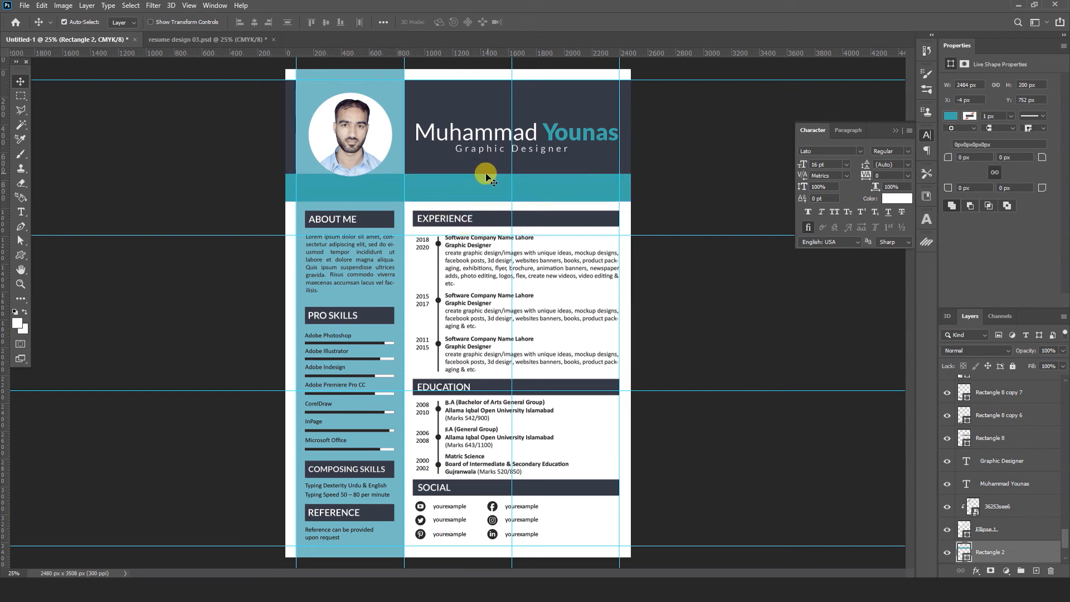
click(363, 126)
shift+click(379, 124)
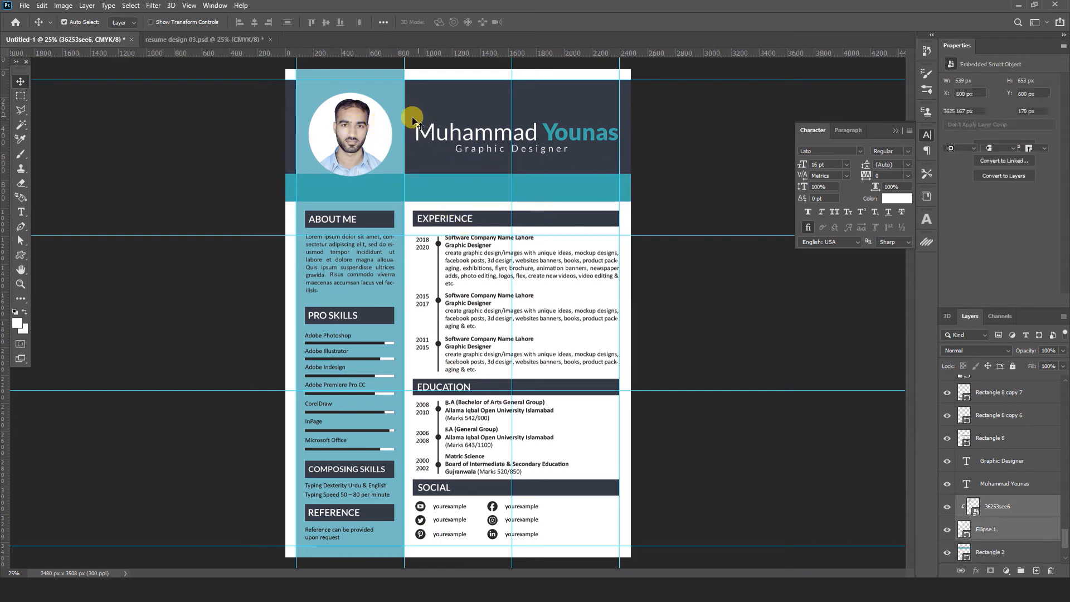
key(ctrl+t)
drag(392, 92, 352, 113)
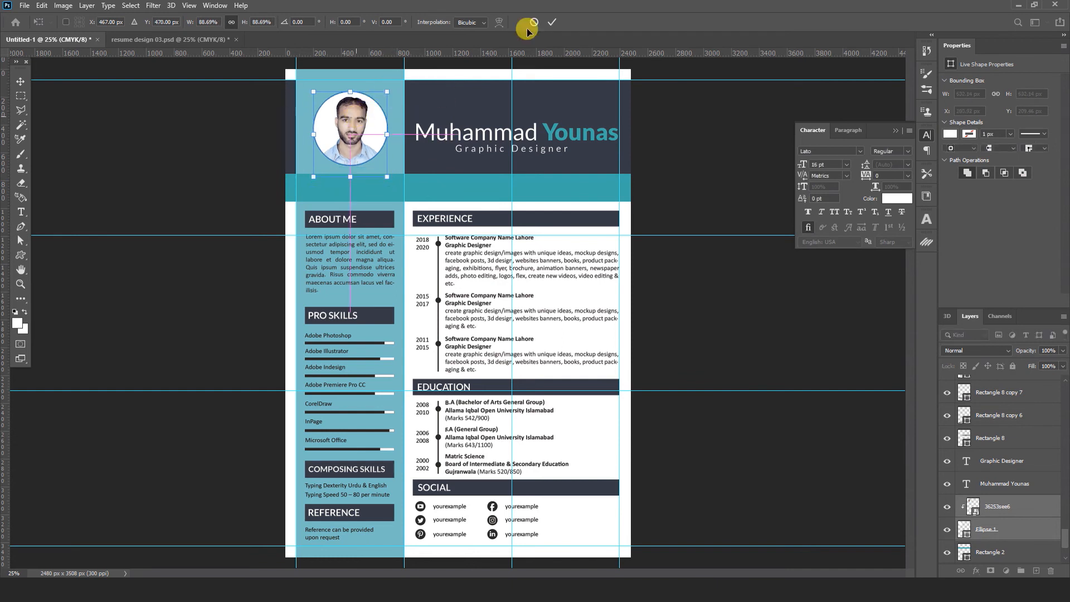
click(553, 22)
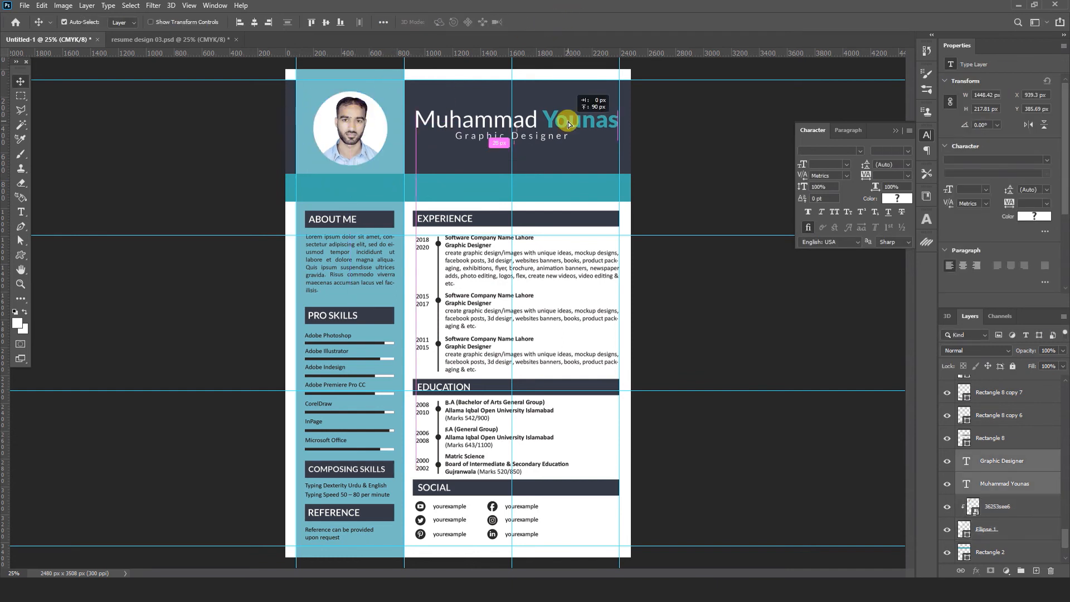
- Move the name and title text up slightly
drag(568, 122, 566, 128)
click(675, 193)
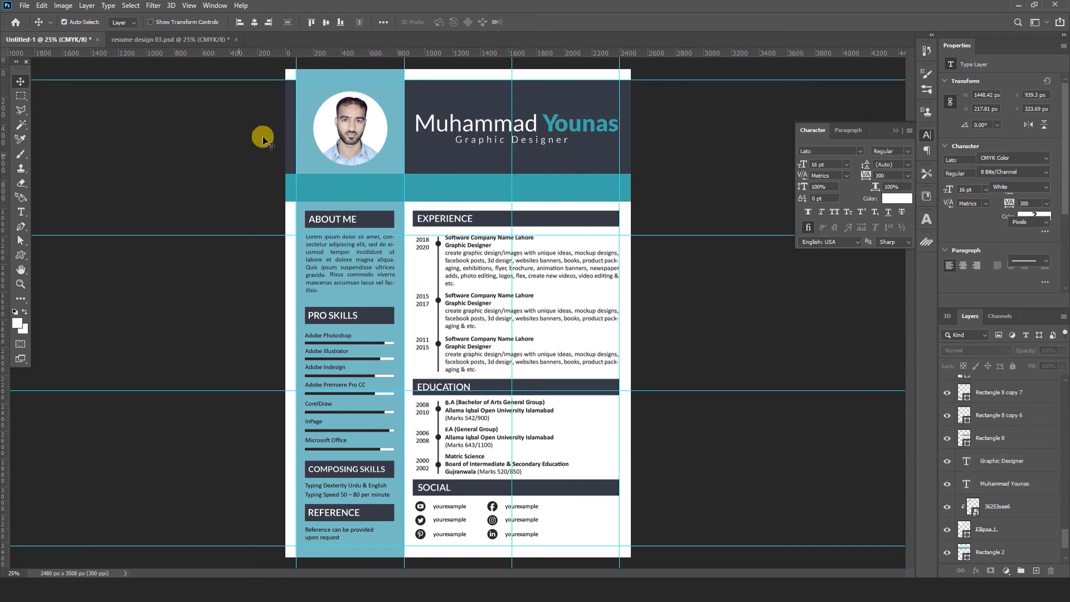
click(162, 40)
- Copy the phone, e-mail and location row from resume design 03 into Untitled-1's teal bar, nudged down to centre it
click(313, 184)
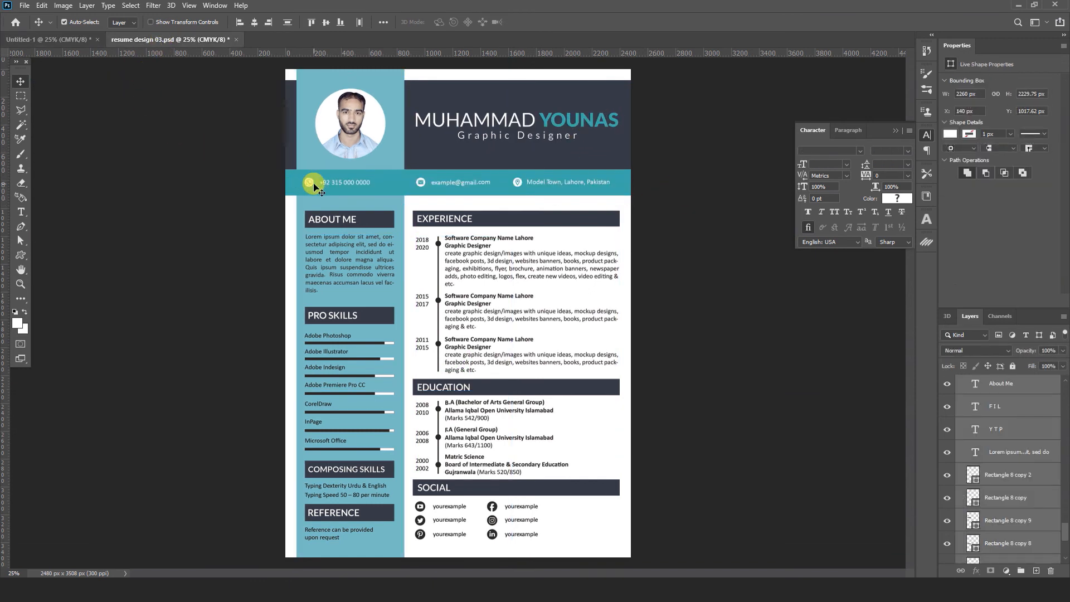
click(308, 184)
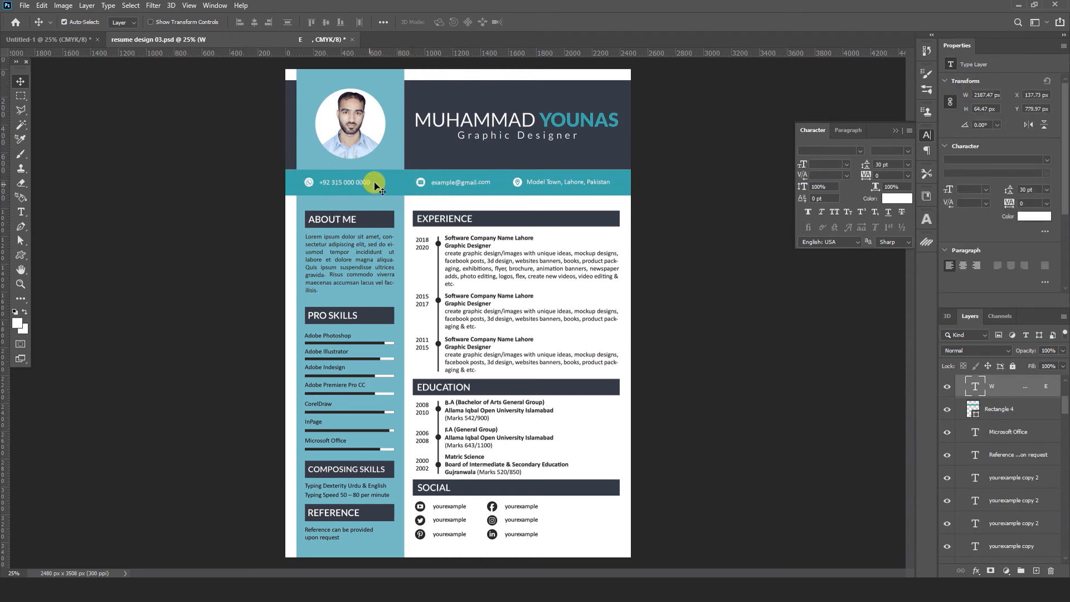
click(42, 6)
click(63, 84)
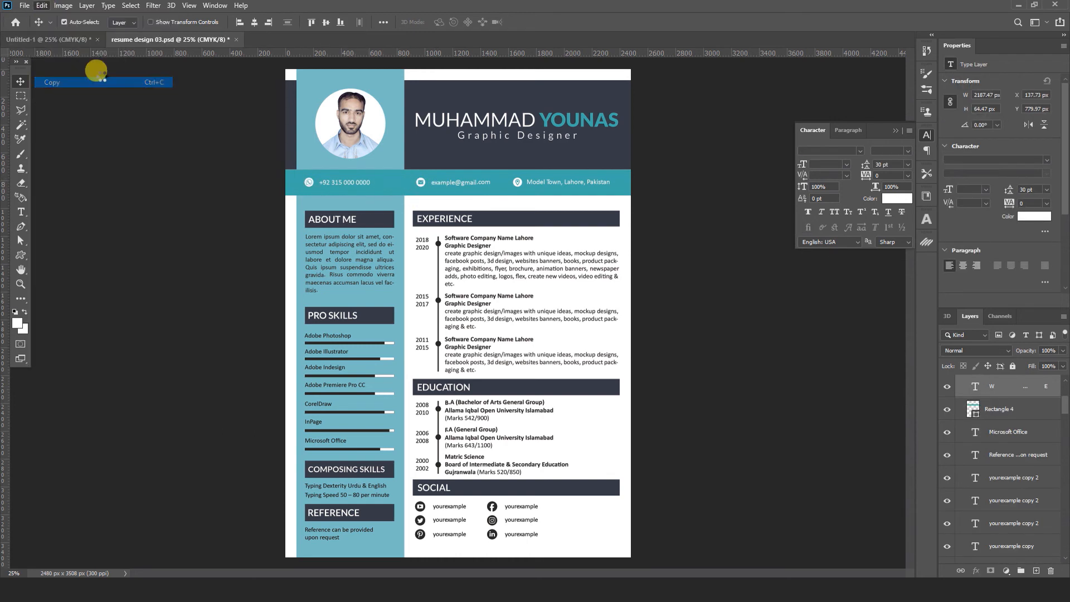
click(72, 42)
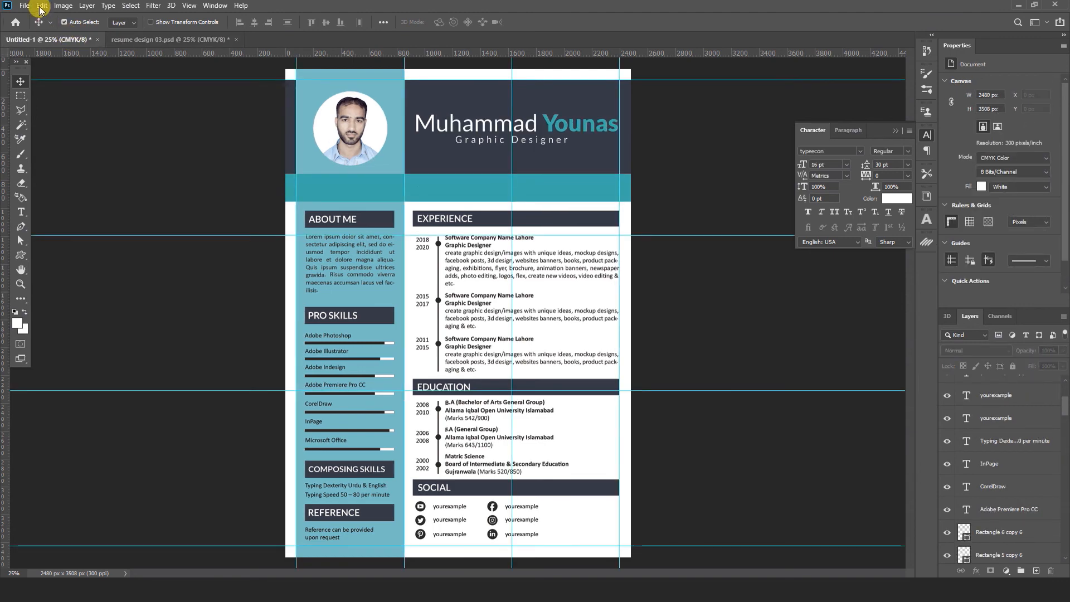
click(41, 6)
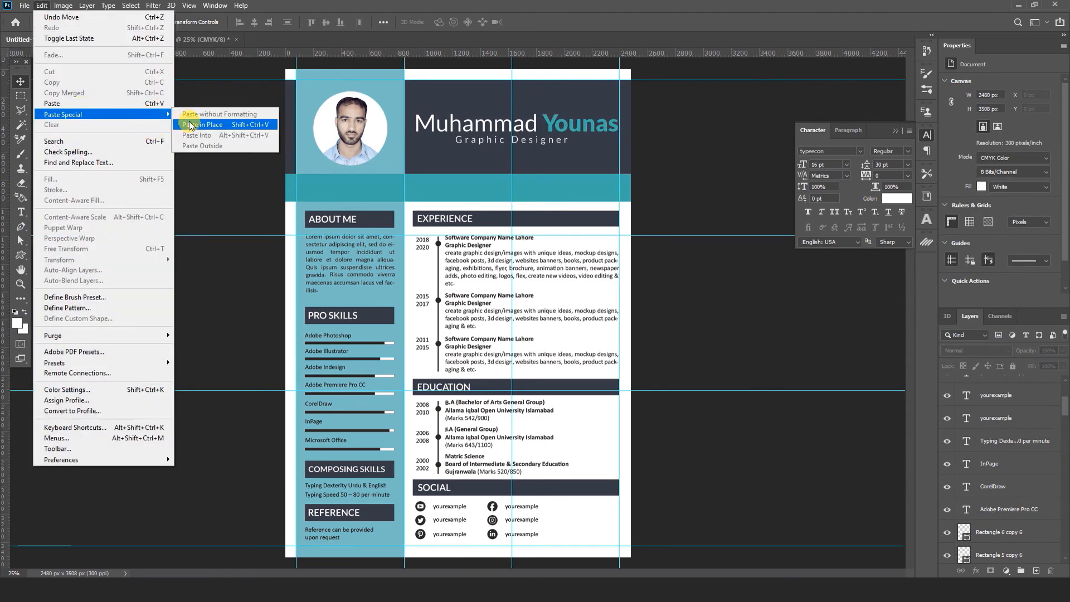
click(192, 124)
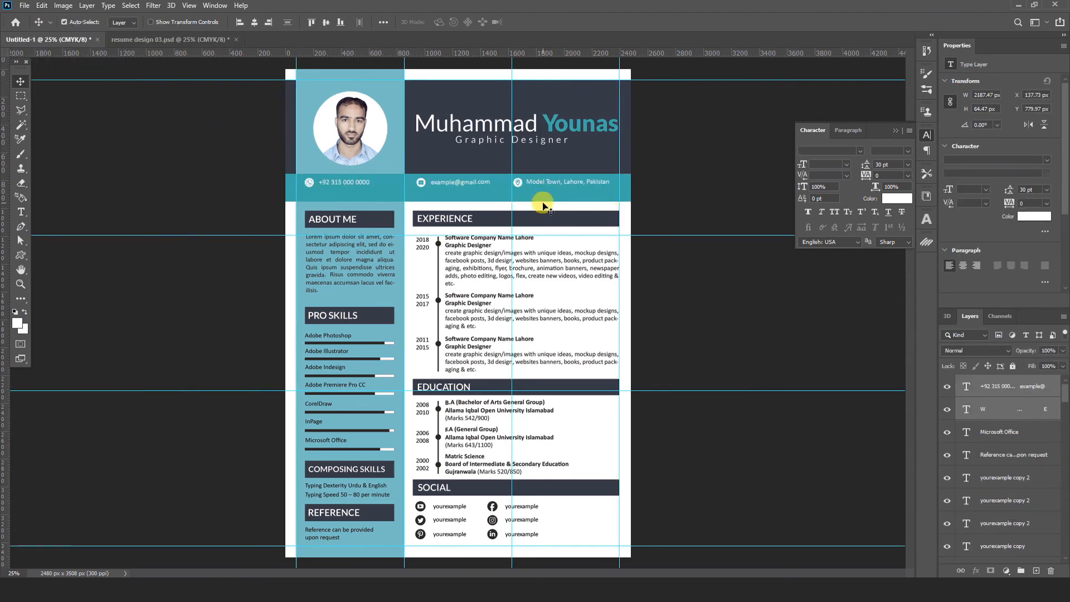
key(ctrl+t)
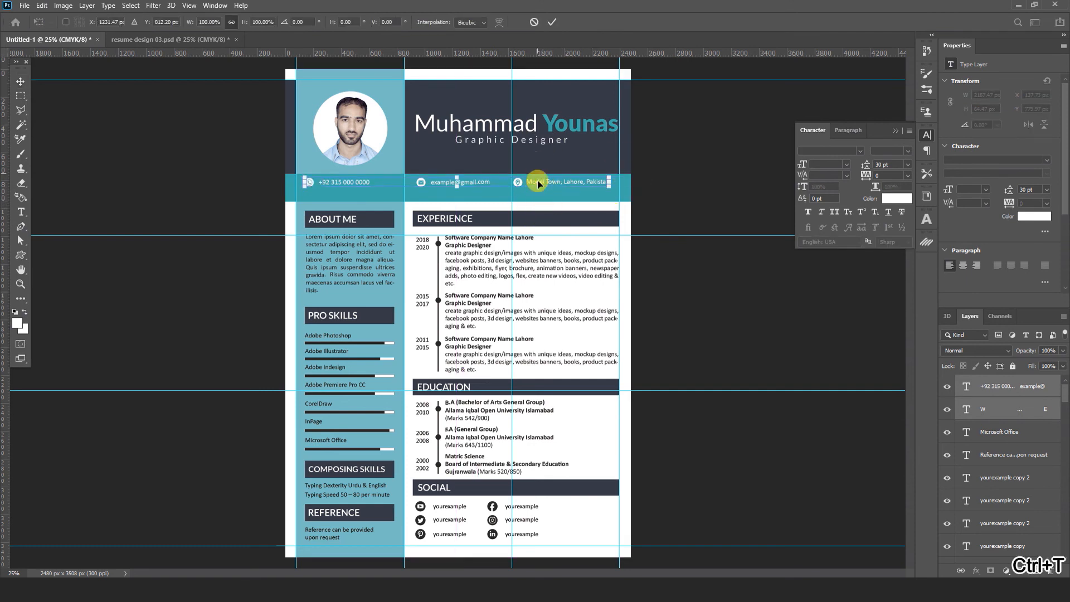
drag(547, 178, 549, 185)
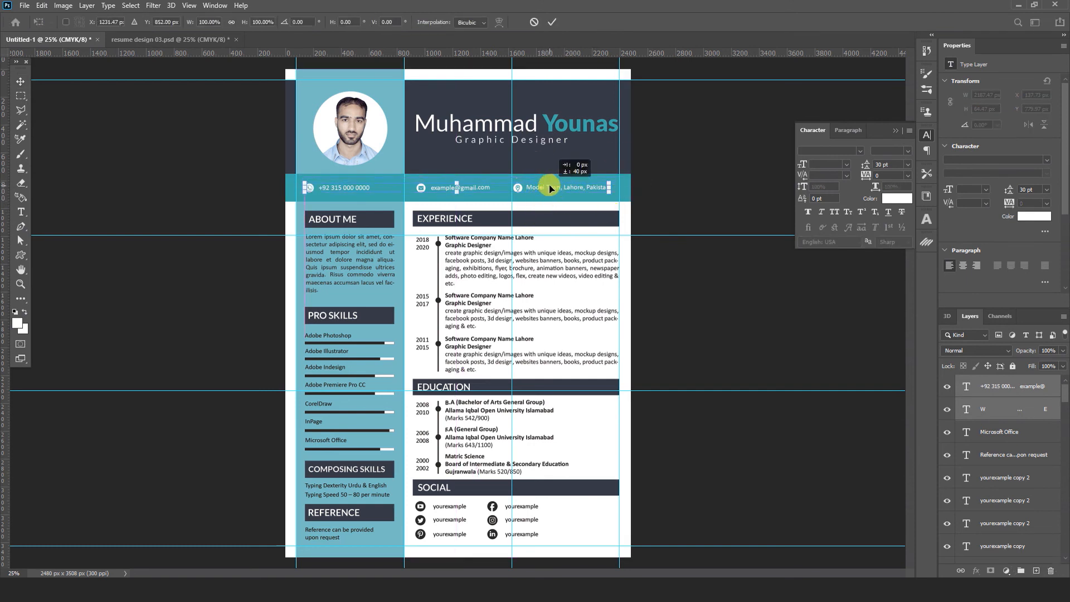
click(552, 22)
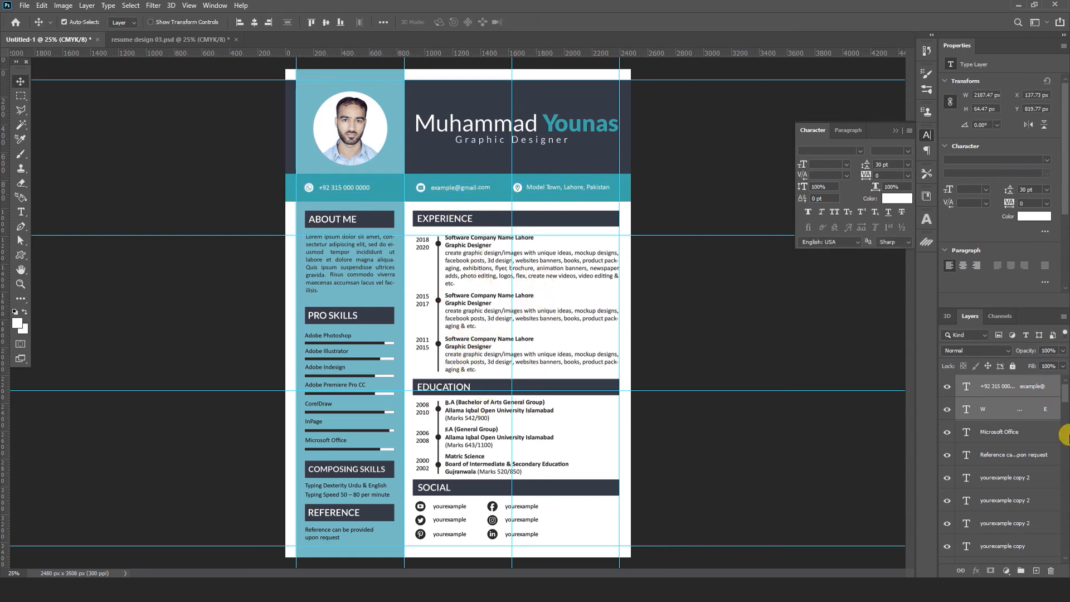
- Select every layer from the top down to Rectangle 3 and group them into Group 1
drag(1066, 399, 1066, 557)
click(995, 530)
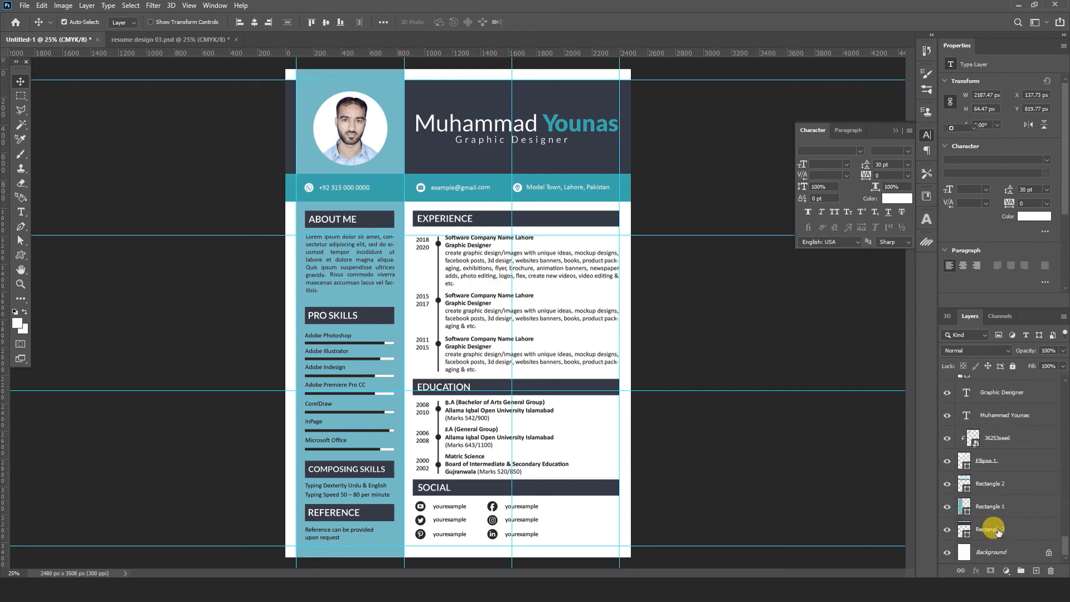
mouse_move(1067, 552)
mouse_down()
mouse_move(1067, 380)
mouse_move(1065, 552)
mouse_up()
shift+click(1007, 386)
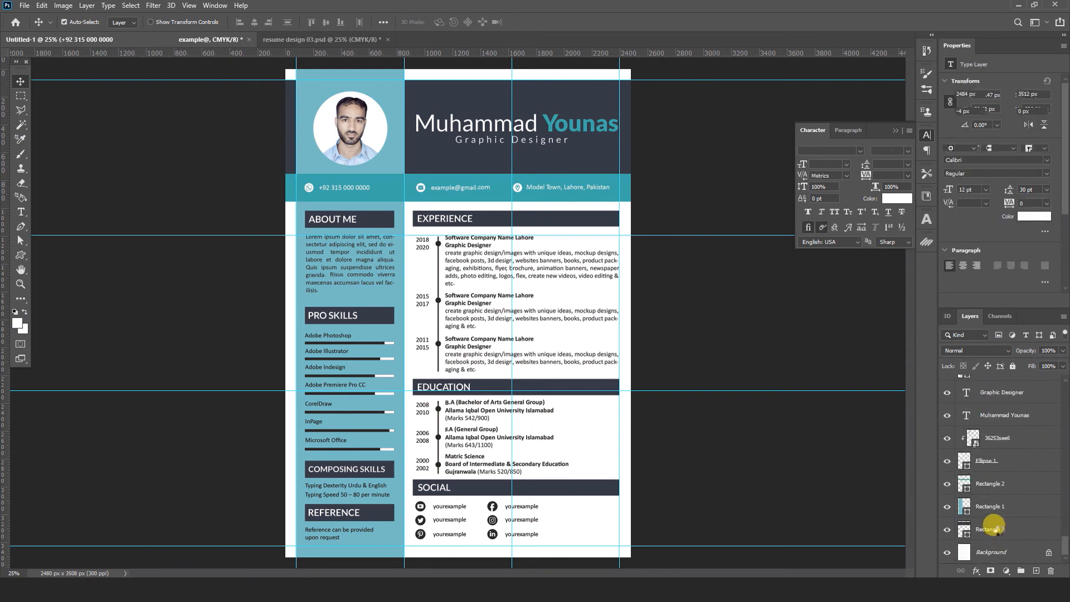
shift+click(1002, 531)
key(ctrl+g)
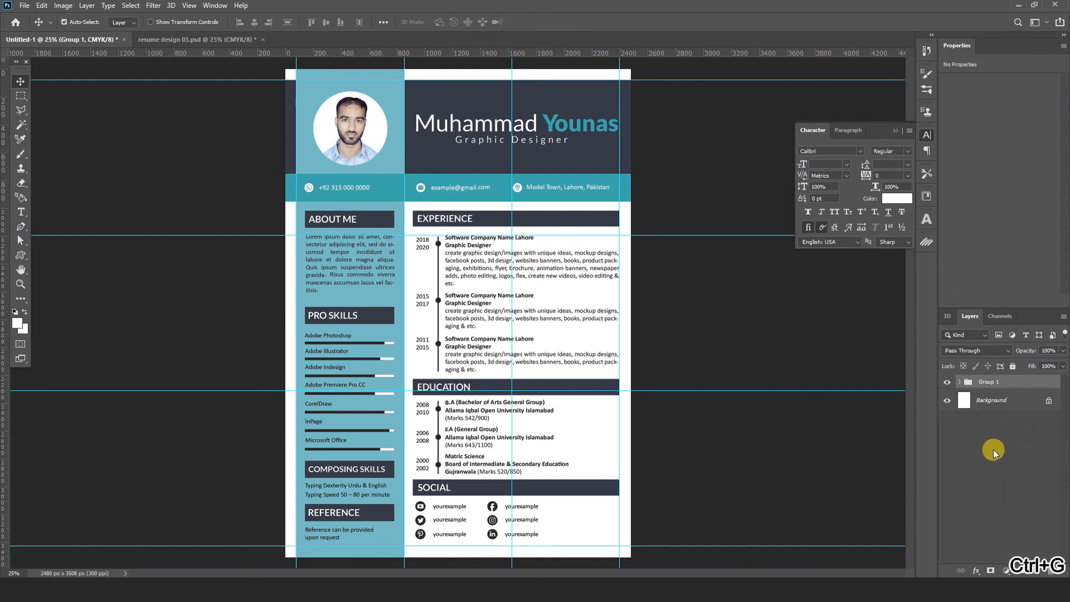
- Duplicate Group 1 as a hidden backup Group 1 copy and bring up the pink resume design
key(ctrl+j)
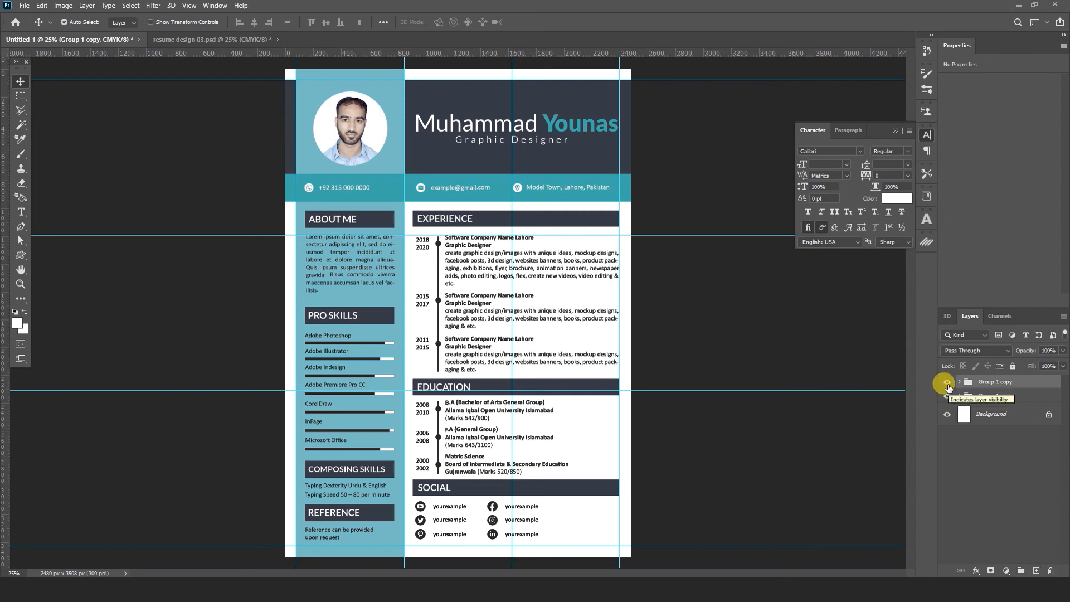
click(947, 384)
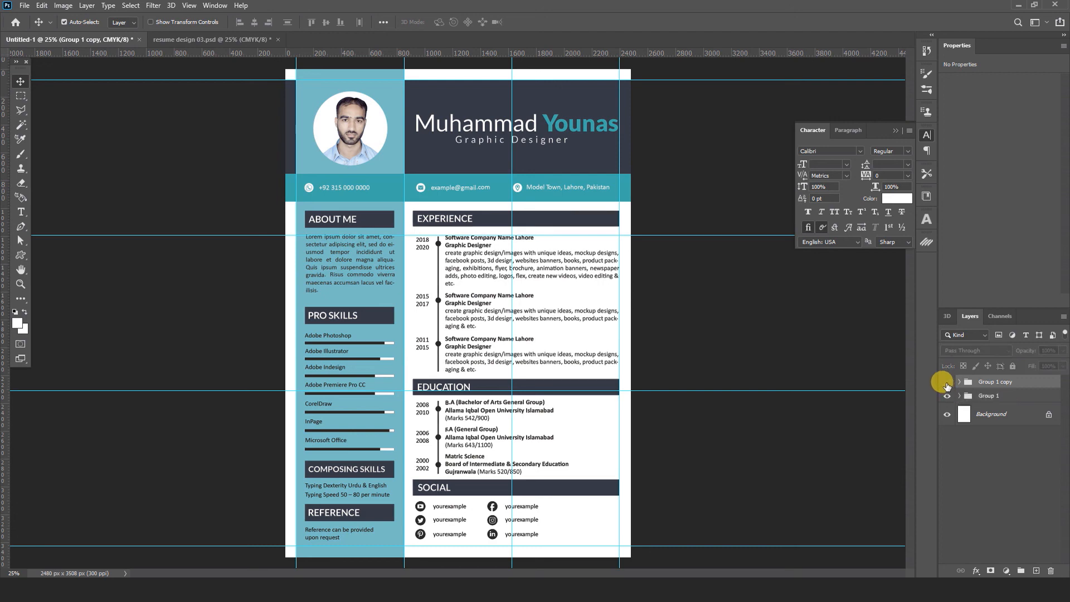
click(990, 396)
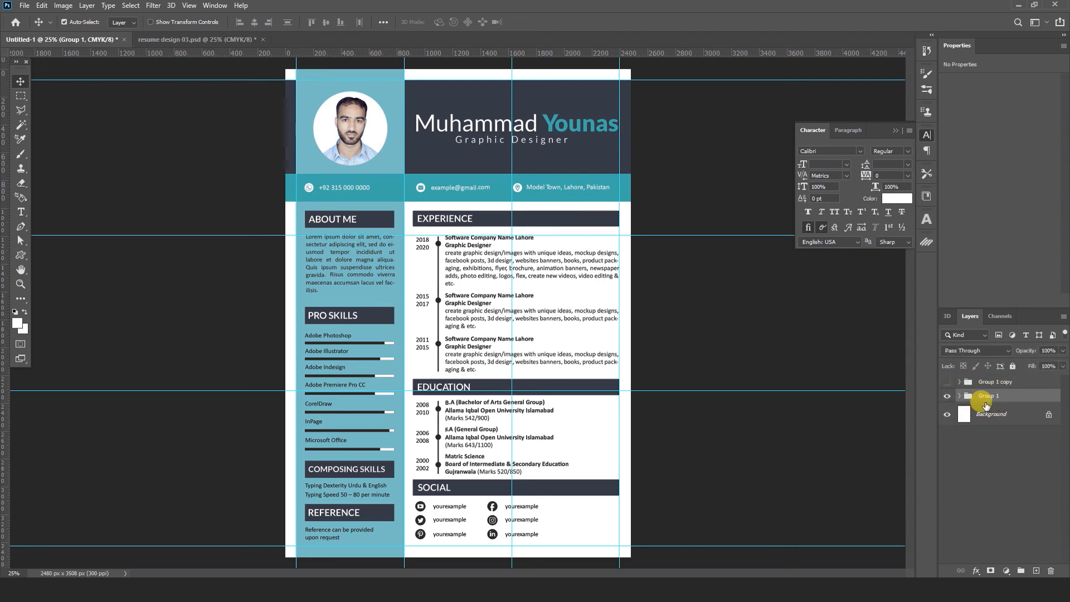
key(ctrl+Tab)
click(947, 396)
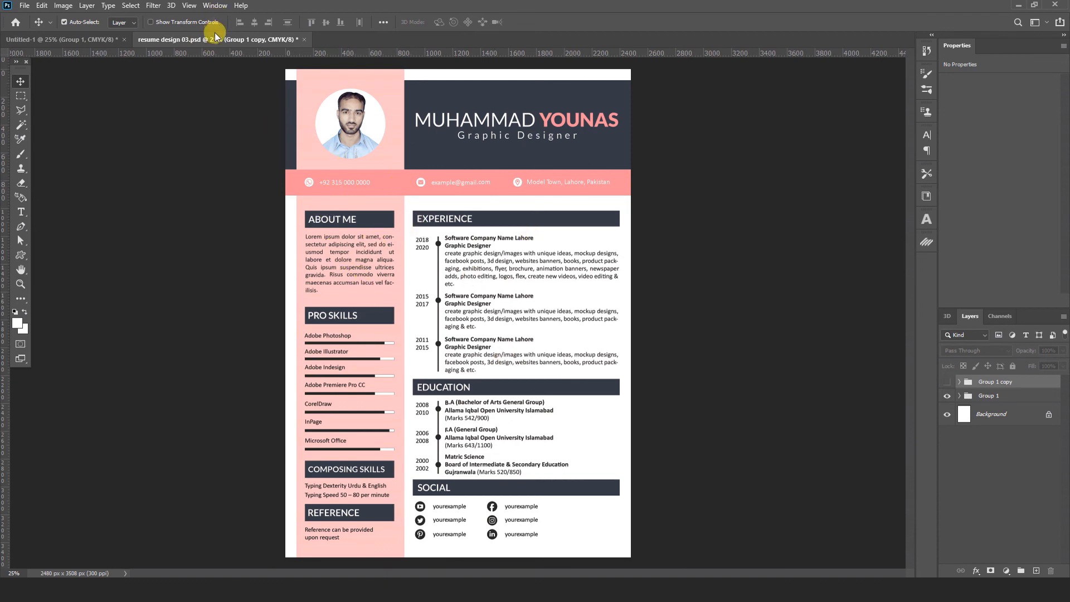
- Float the pink design as a reference window and fill the sidebar Rectangle 1 light pink #f9c0c7
drag(215, 35, 279, 192)
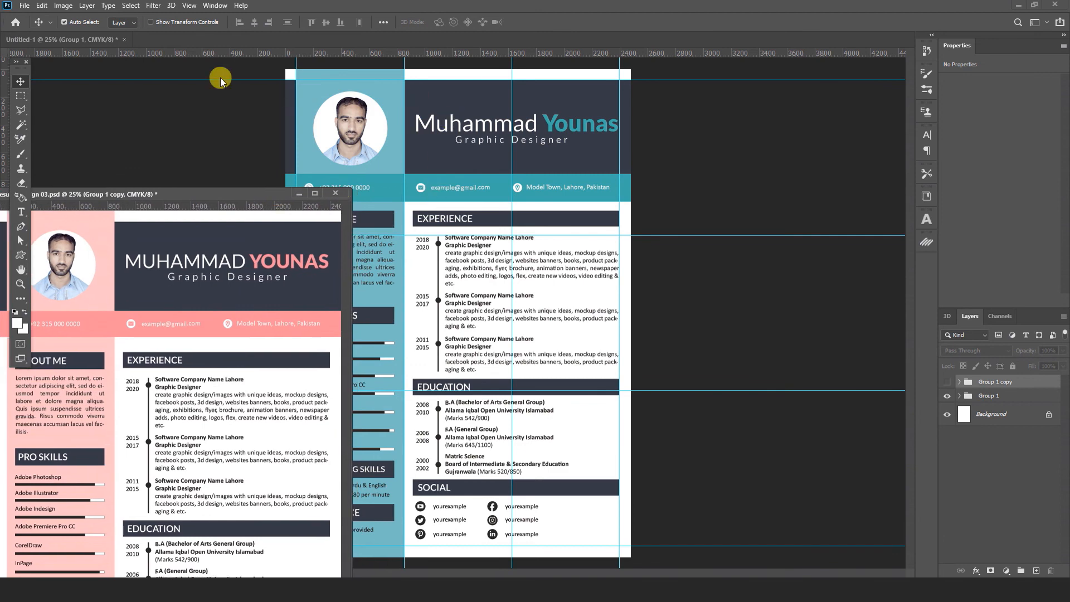
click(172, 40)
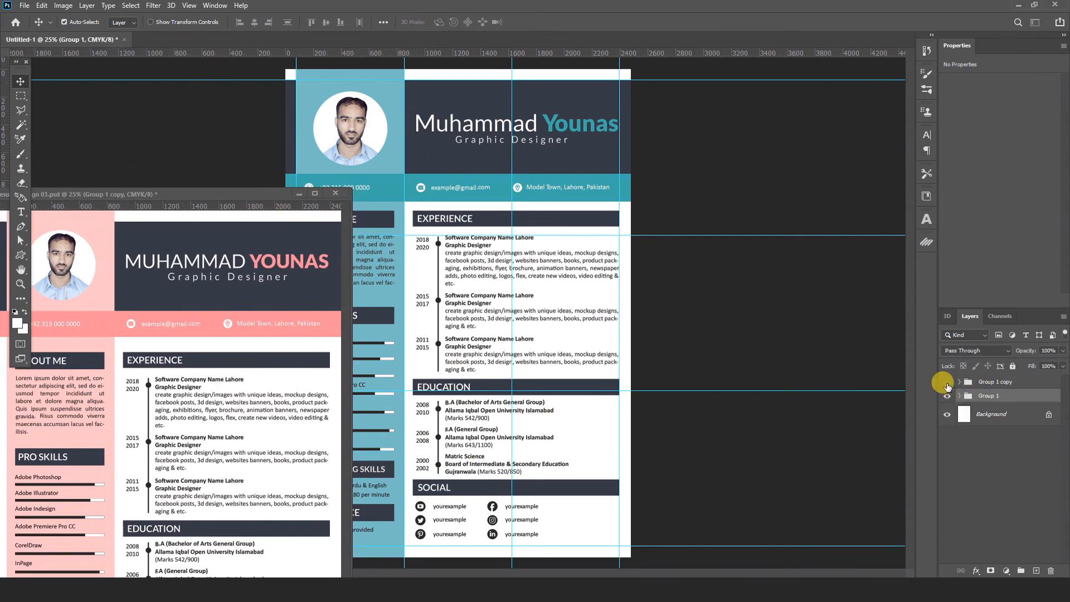
click(322, 76)
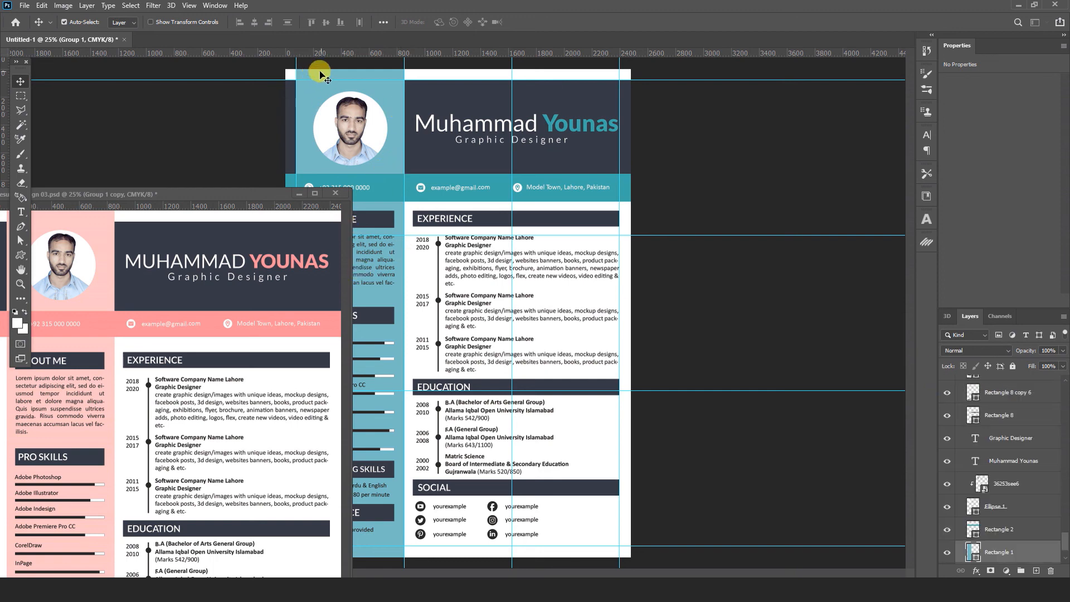
double_click(973, 552)
click(103, 216)
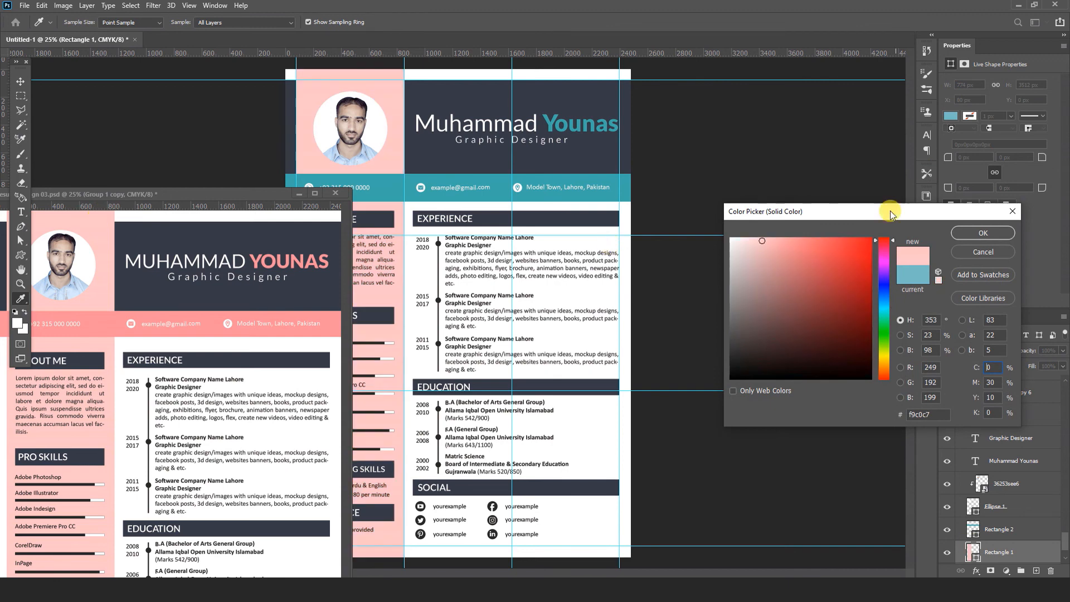
click(983, 233)
- Recolour the contact bar coral pink #f3859b sampled from the reference
click(627, 196)
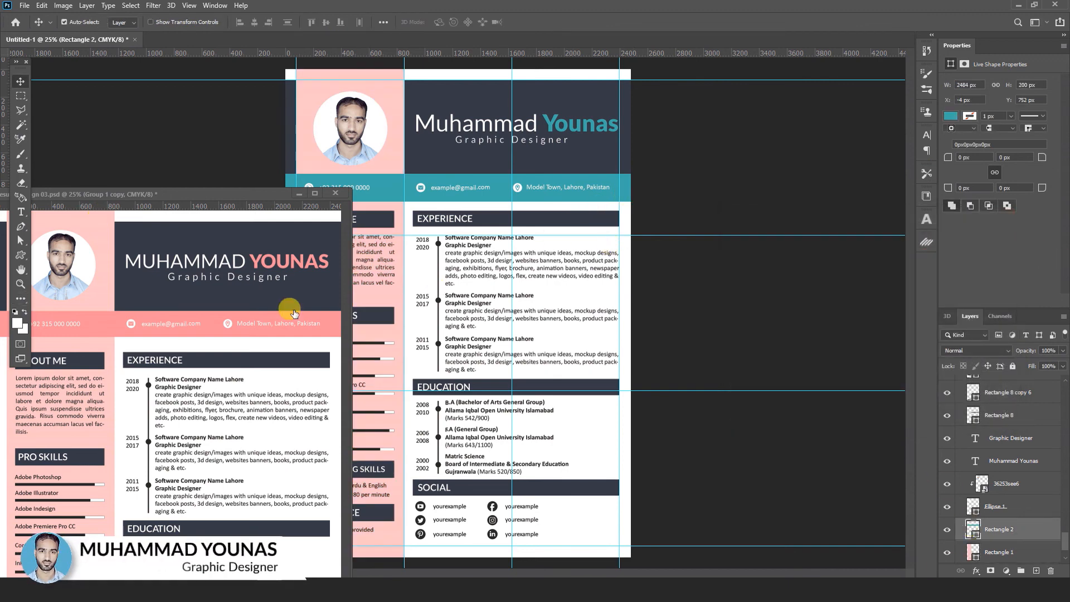
click(210, 320)
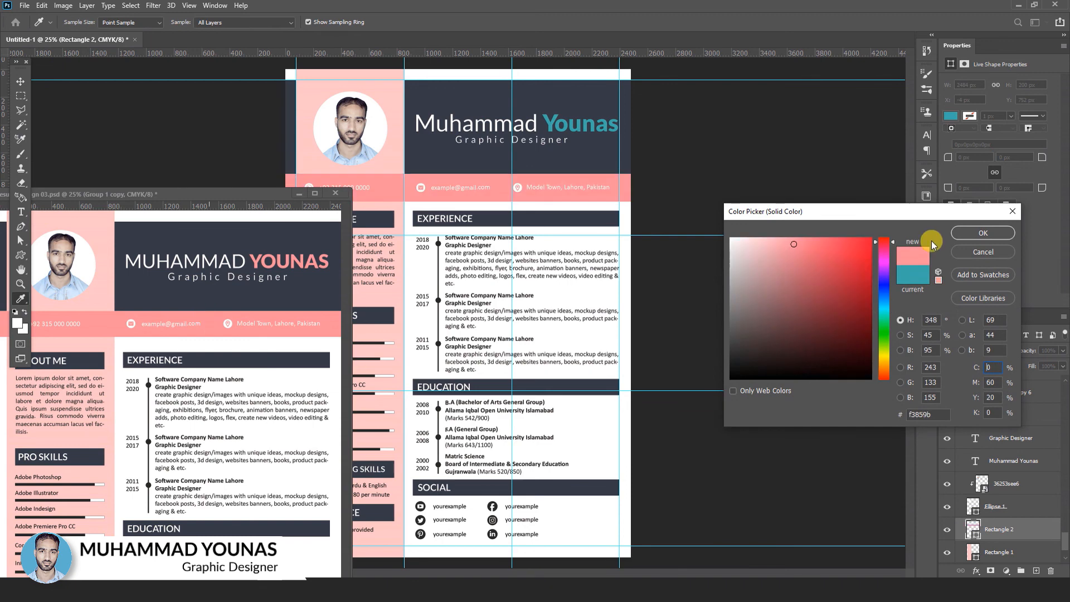
click(984, 233)
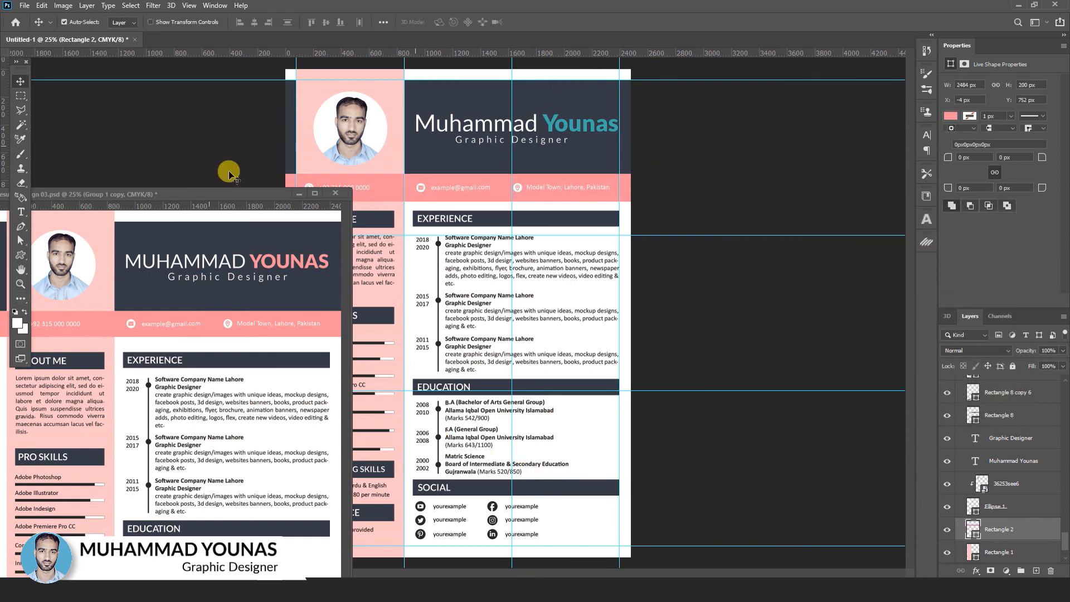
click(21, 212)
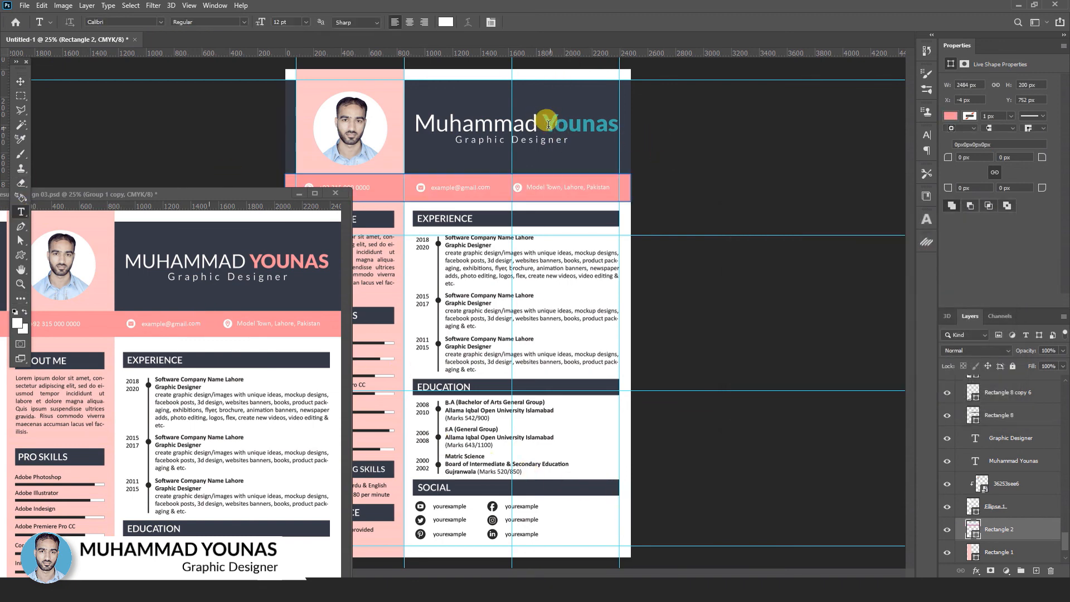
- Make the surname in the name heading coral pink #f3859b, then minimise the reference window
drag(544, 121, 615, 119)
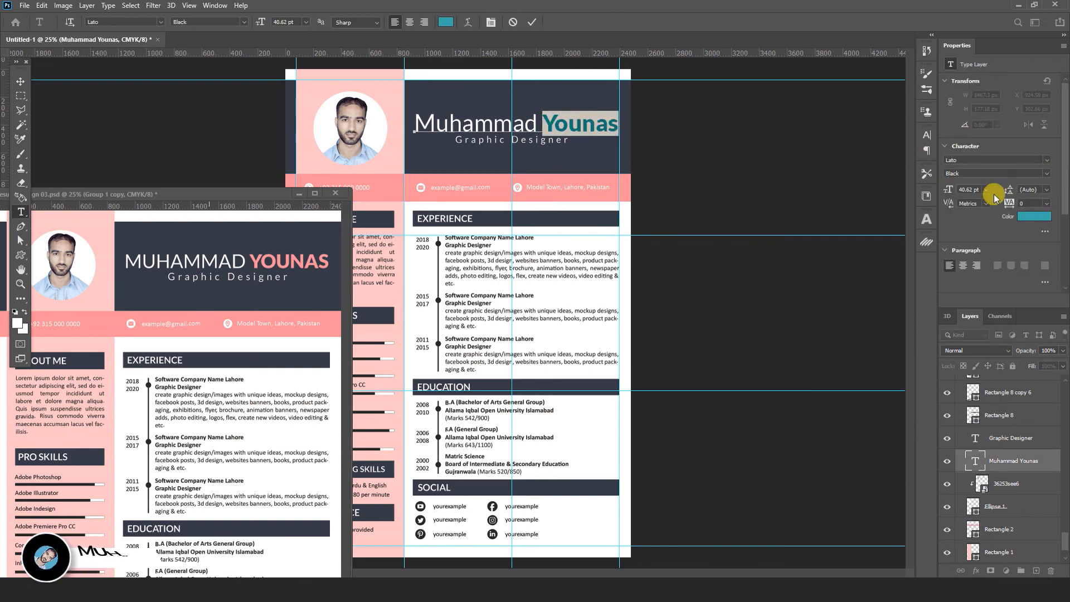
click(1034, 217)
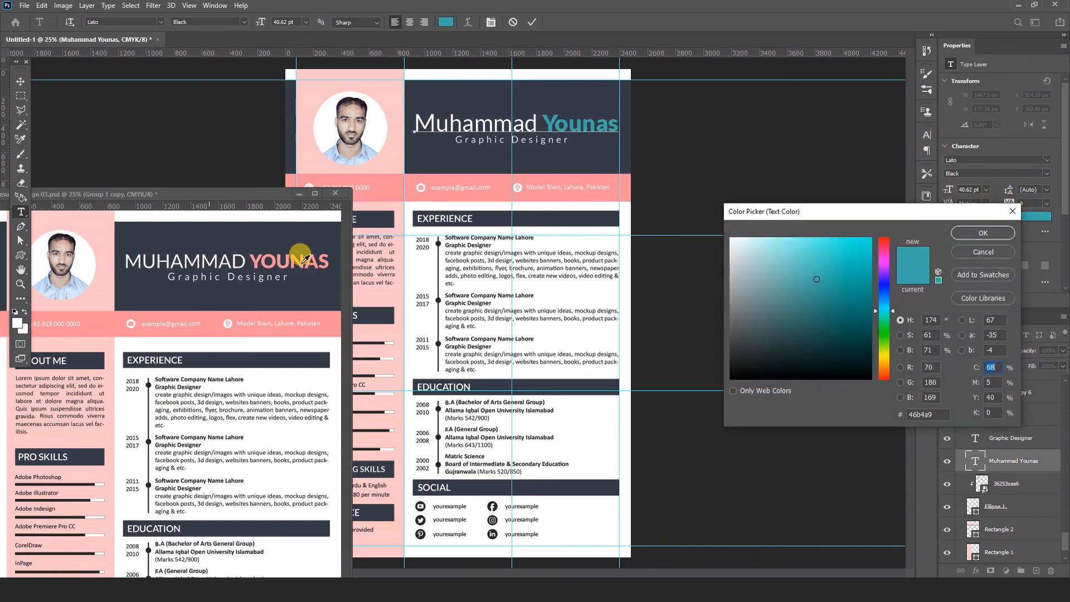
click(329, 311)
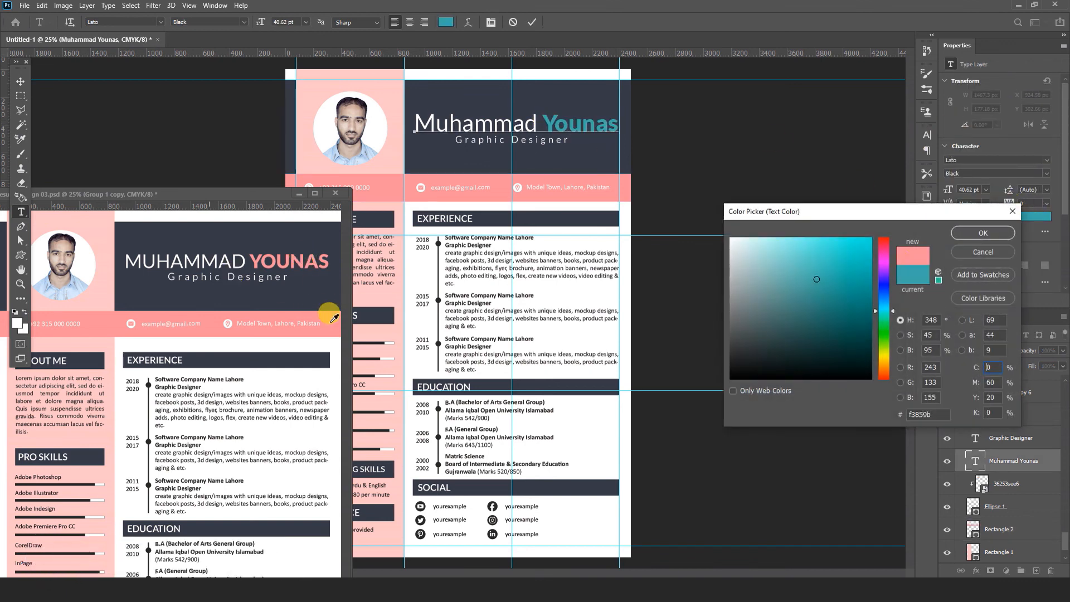
click(974, 239)
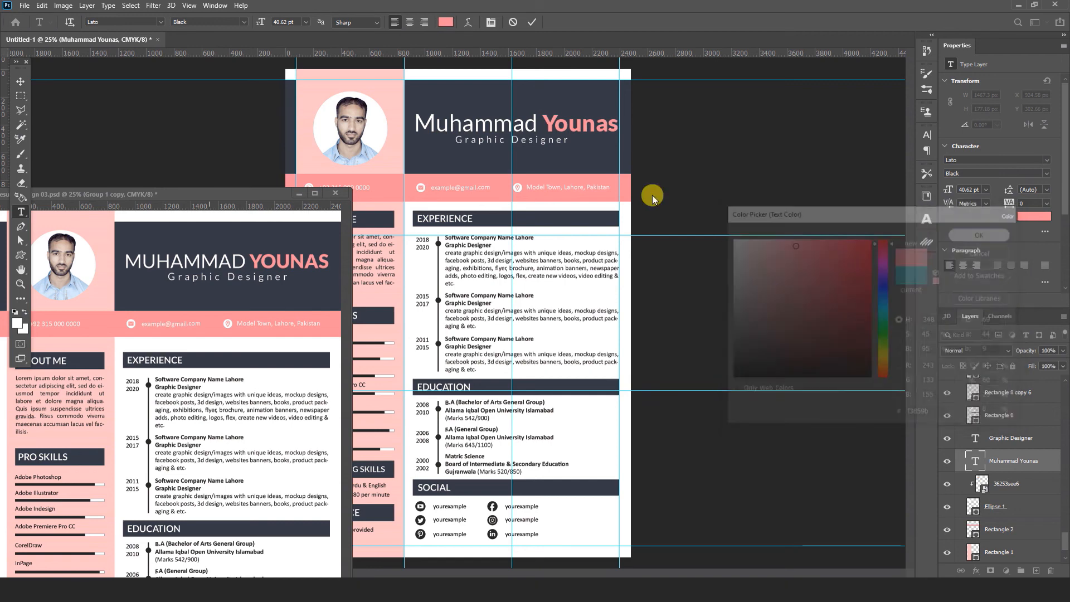
click(15, 82)
click(300, 193)
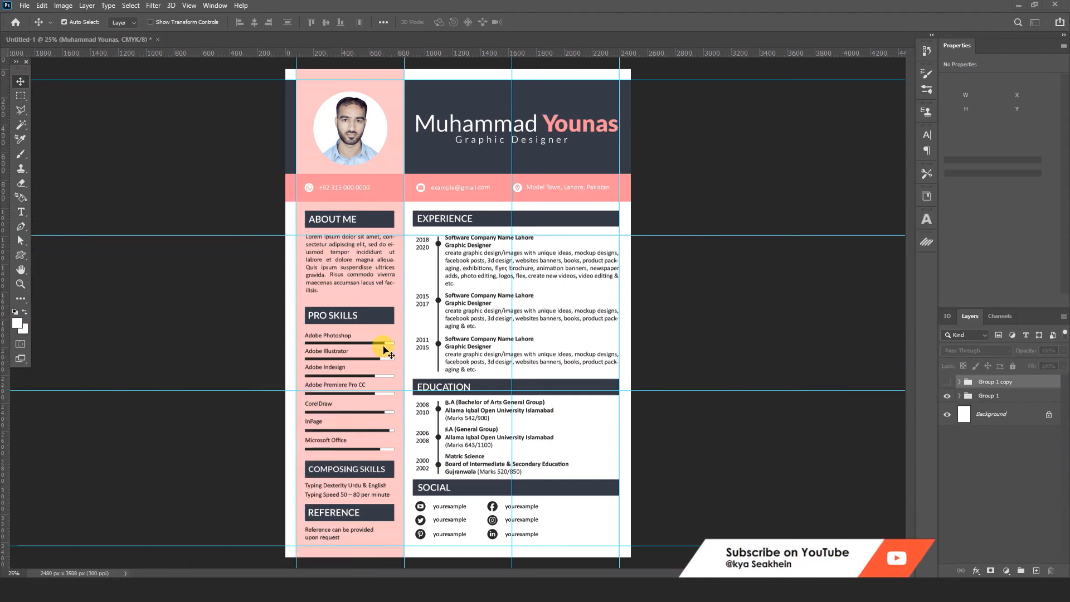